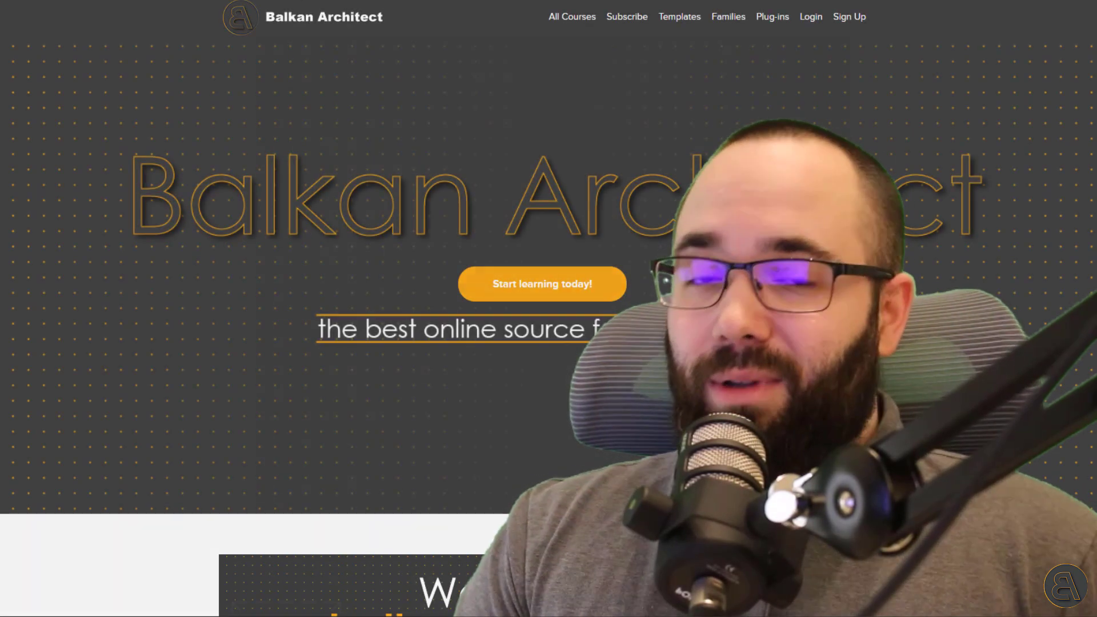
# - Look through the Revit course catalogue on the Balkan Architect website, from the beginner course to the specialized courses
pyautogui.scroll(-5, 329, 343)
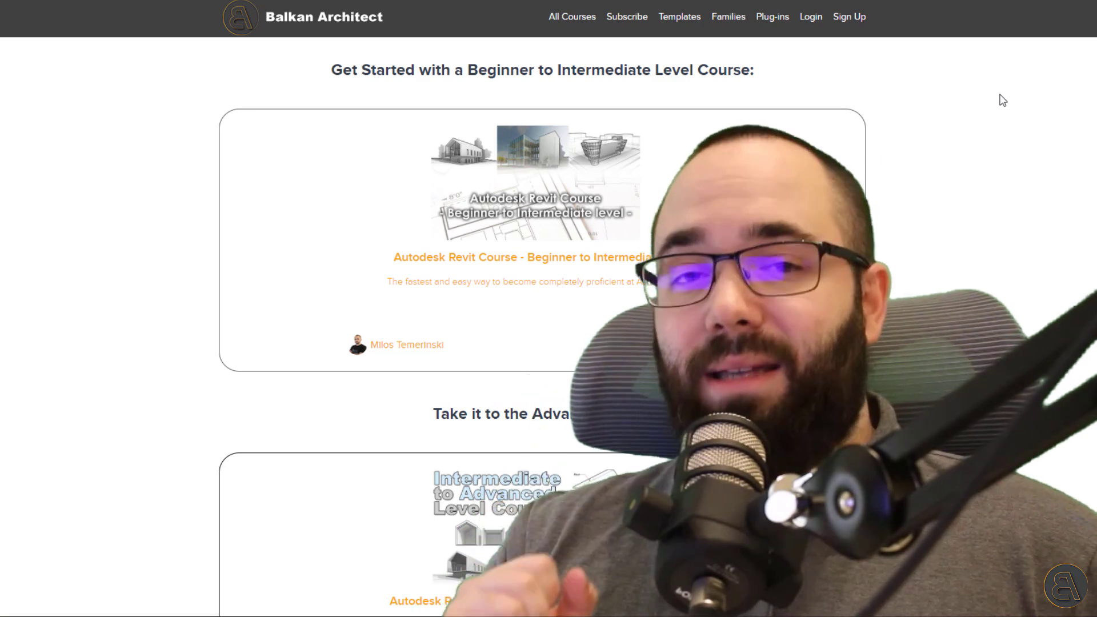
pyautogui.scroll(-1, 543, 285)
pyautogui.scroll(-5, 543, 286)
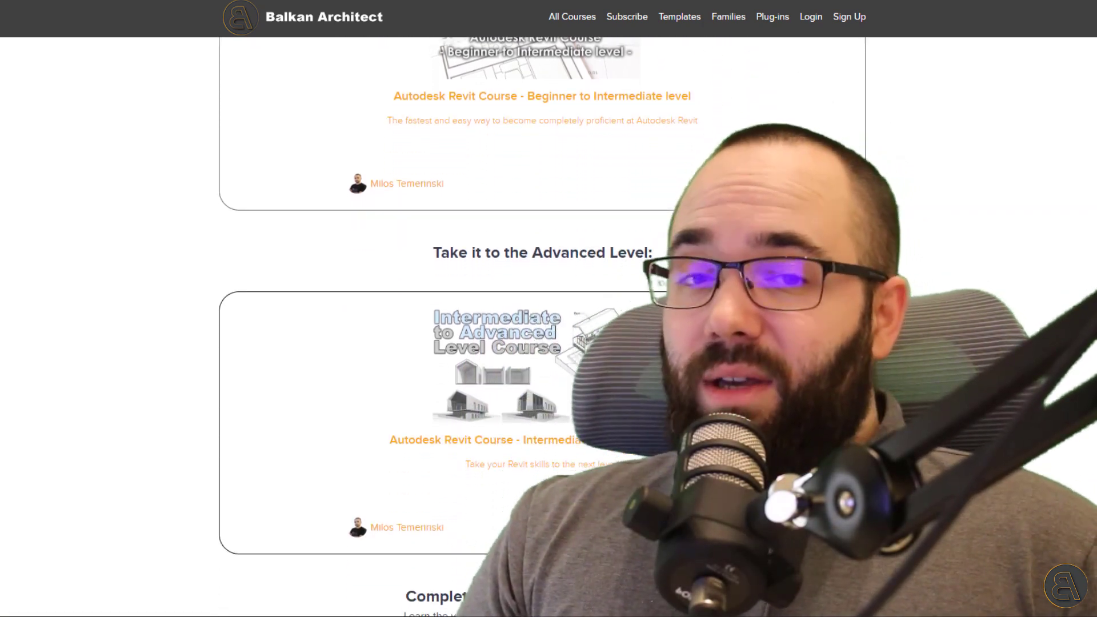
pyautogui.scroll(-2, 543, 285)
pyautogui.scroll(-3, 543, 285)
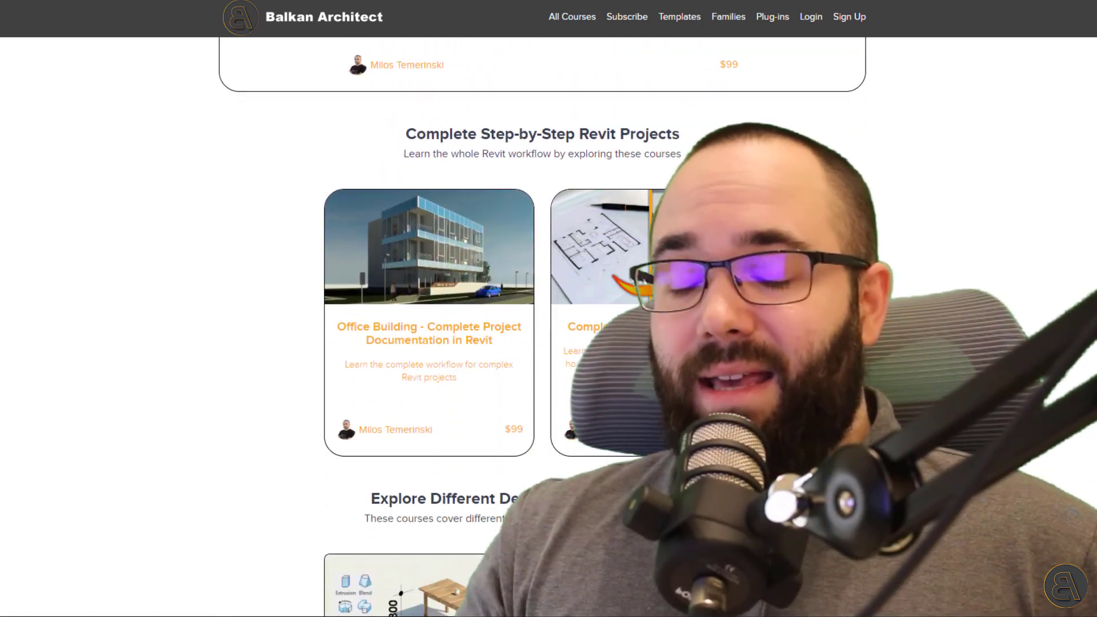
pyautogui.scroll(-1, 543, 285)
pyautogui.scroll(-5, 543, 286)
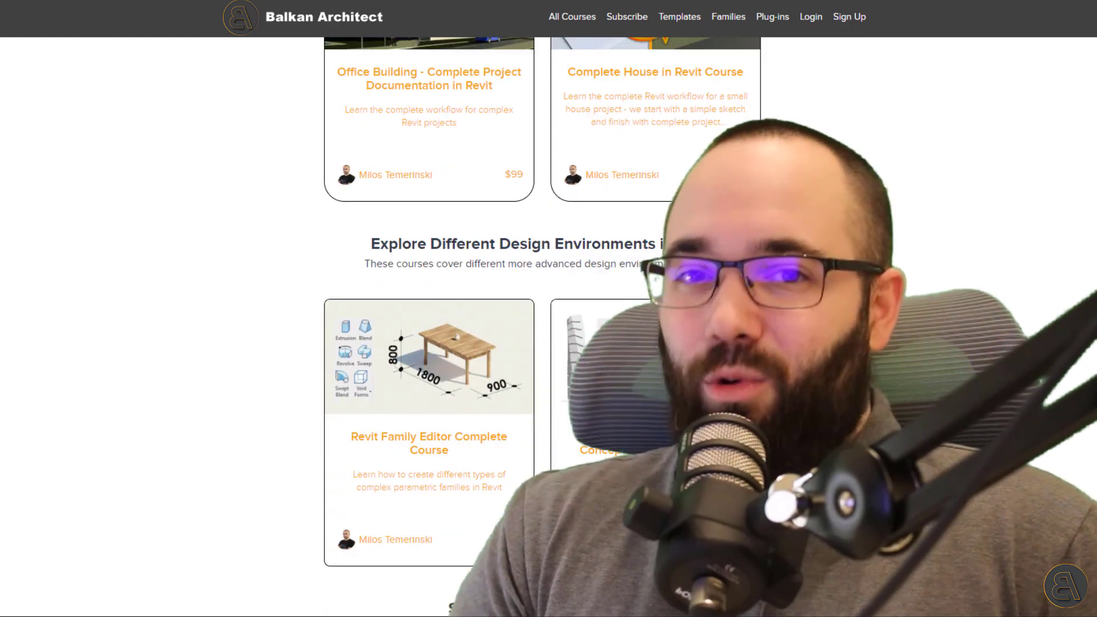
pyautogui.scroll(-2, 543, 286)
pyautogui.scroll(-5, 1028, 288)
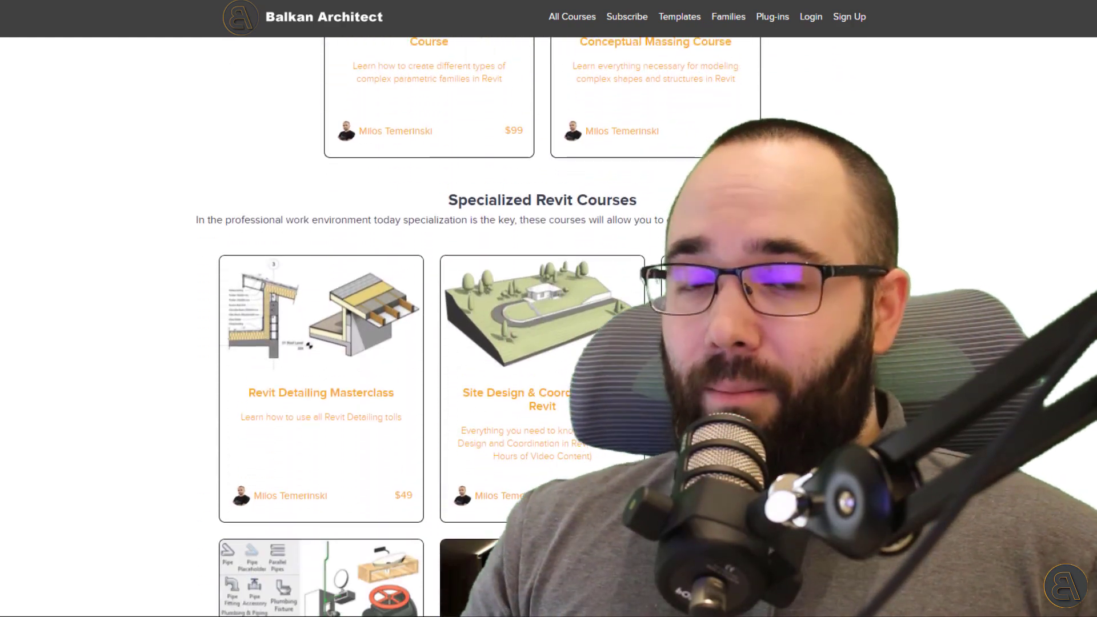
pyautogui.scroll(-1, 1028, 289)
pyautogui.scroll(-4, 1027, 289)
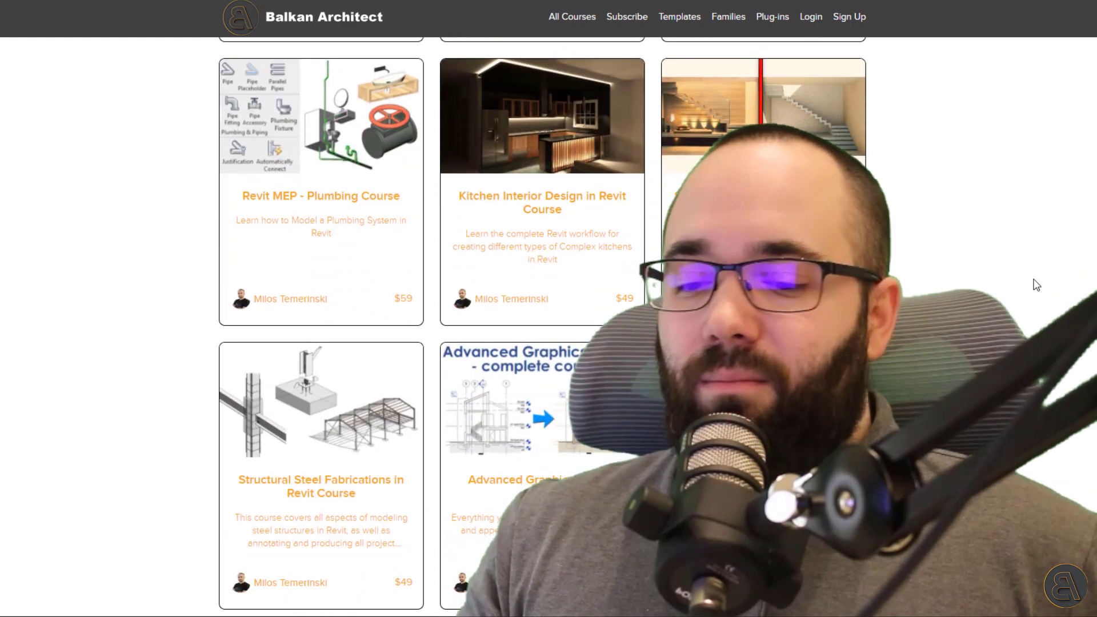
pyautogui.scroll(-7, 1037, 285)
pyautogui.scroll(-2, 1036, 285)
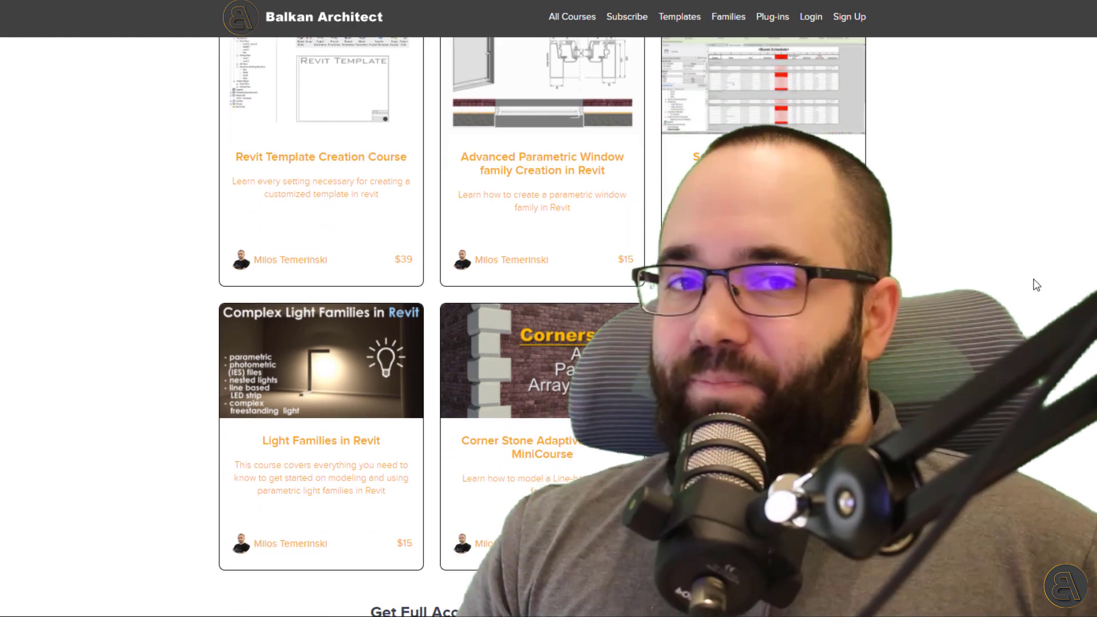
pyautogui.scroll(10, 1036, 285)
pyautogui.scroll(11, 1037, 286)
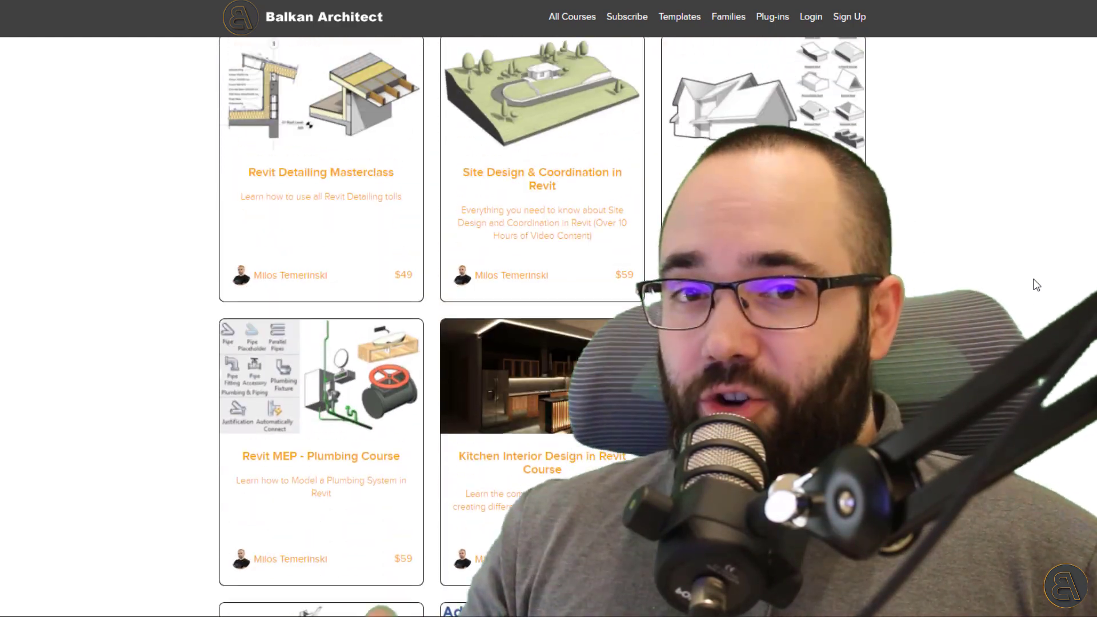
pyautogui.scroll(11, 1037, 285)
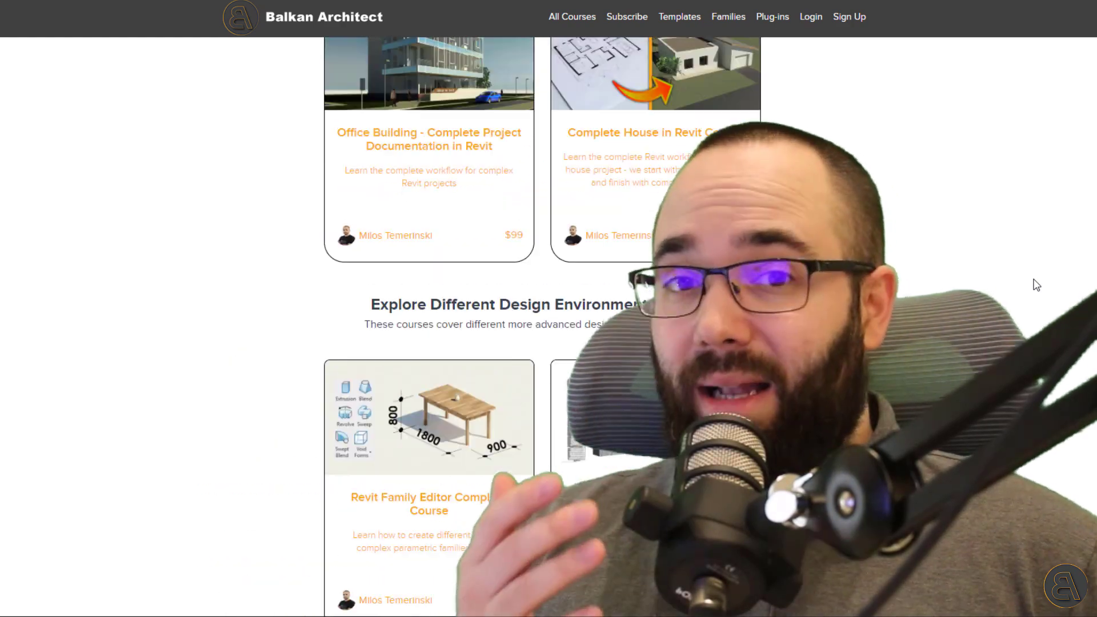
pyautogui.scroll(3, 1037, 285)
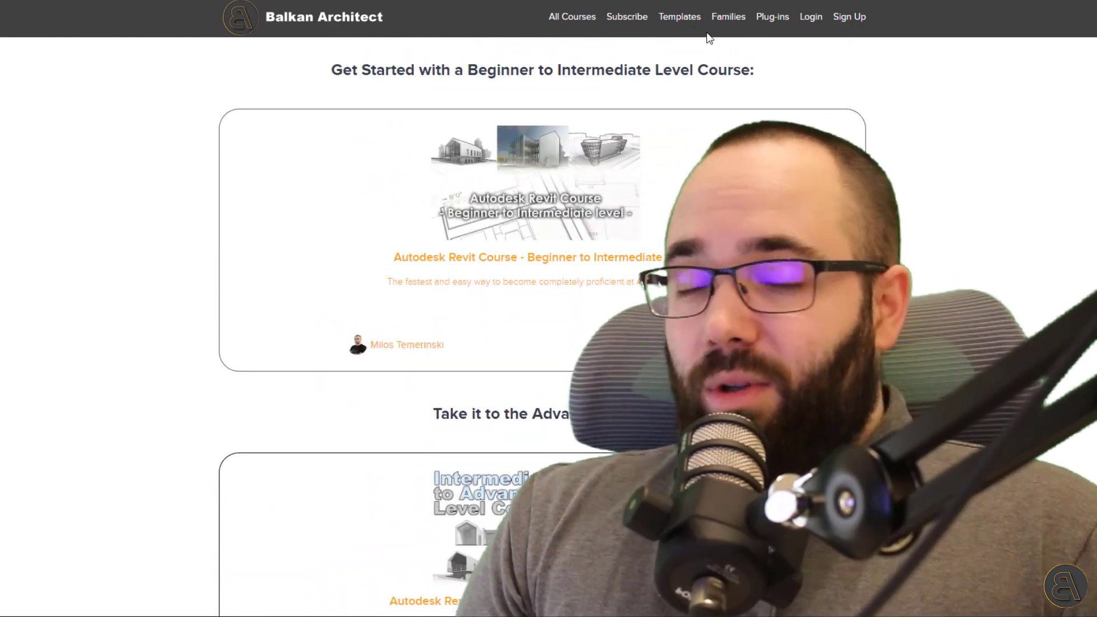
# - View the website's Revit templates page and look through its families page
pyautogui.click(684, 21)
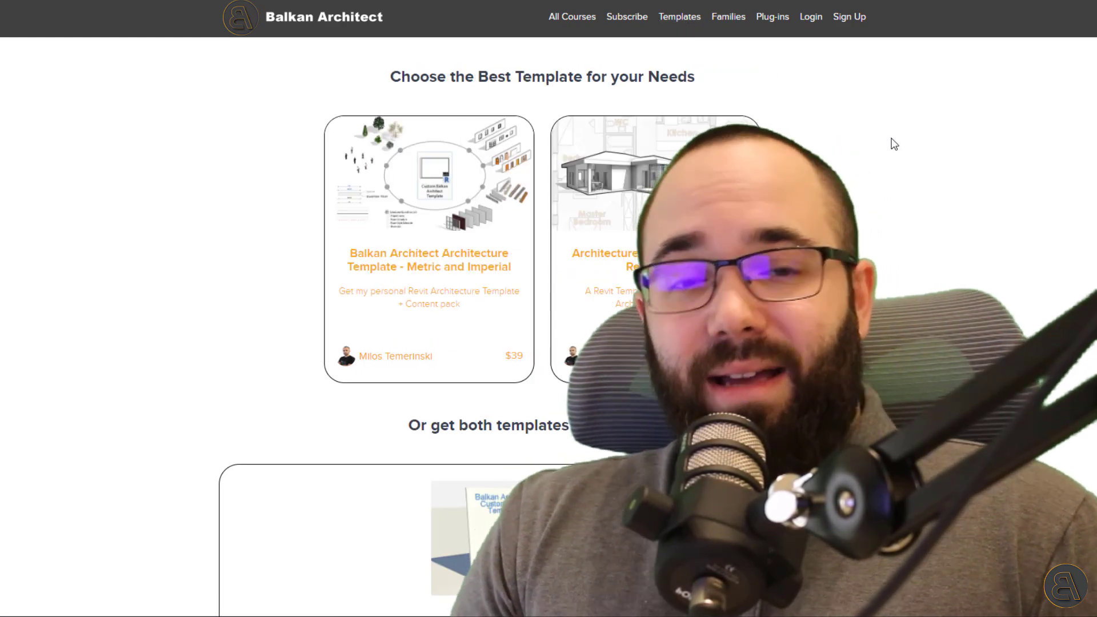
pyautogui.click(728, 22)
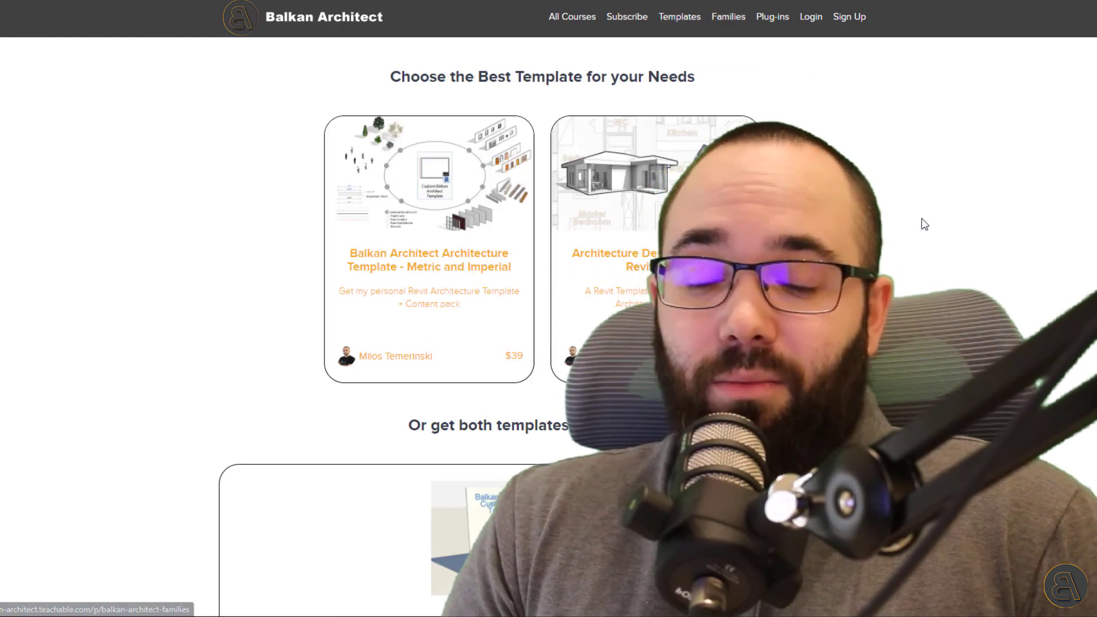
pyautogui.scroll(-5, 982, 255)
pyautogui.scroll(-8, 983, 257)
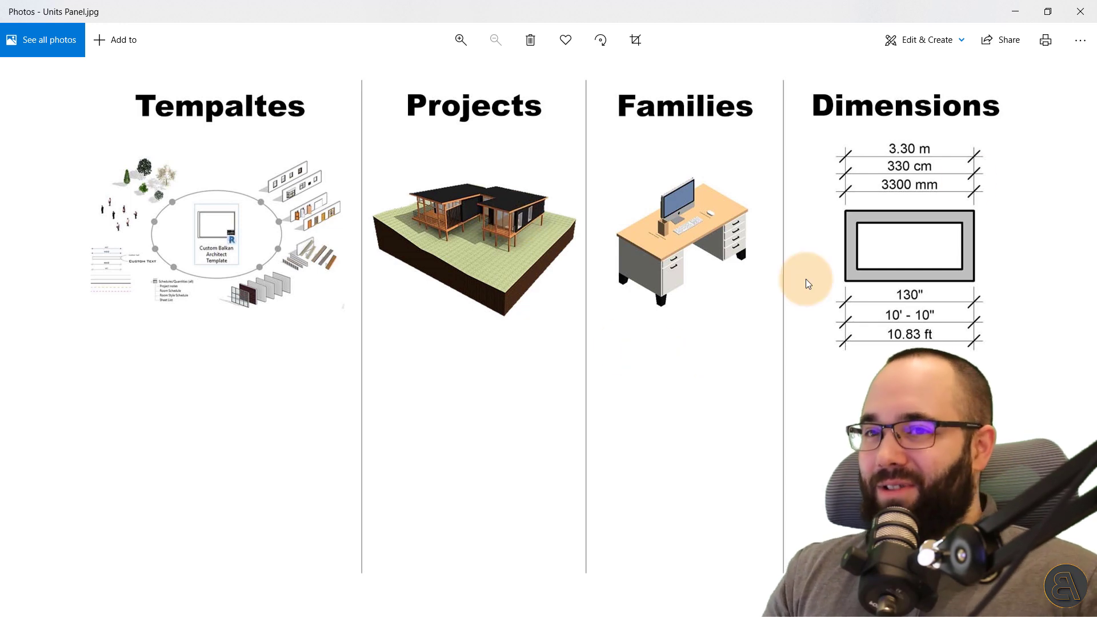
# - Switch to Revit and create a new project from the Architecture Design Template - Metric template
pyautogui.click(1015, 11)
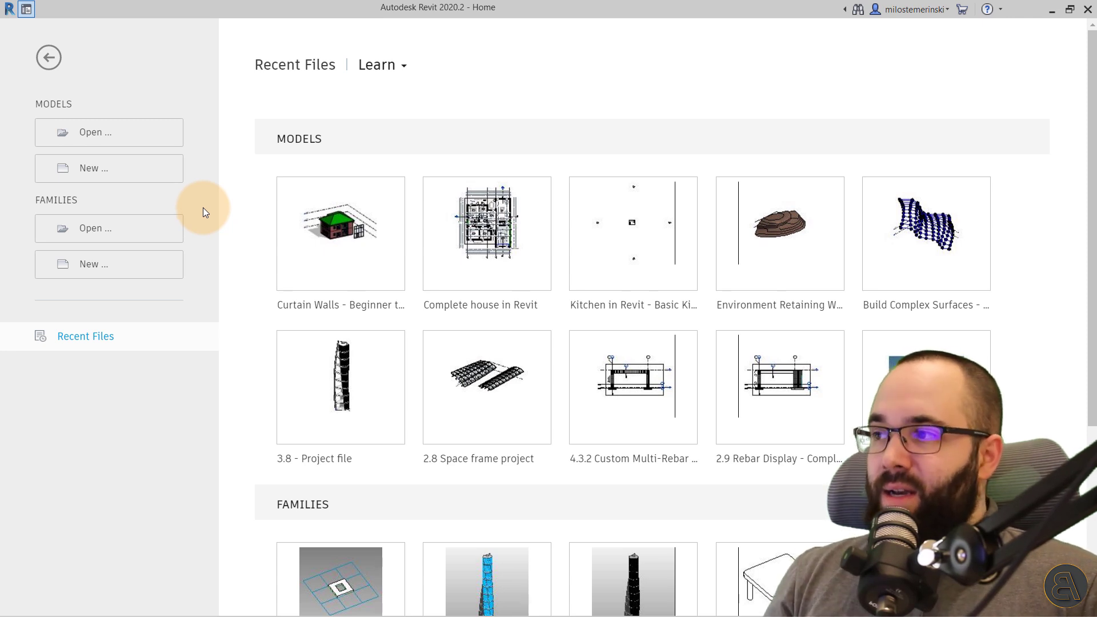
pyautogui.click(93, 170)
pyautogui.moveTo(401, 133); pyautogui.dragTo(402, 134)
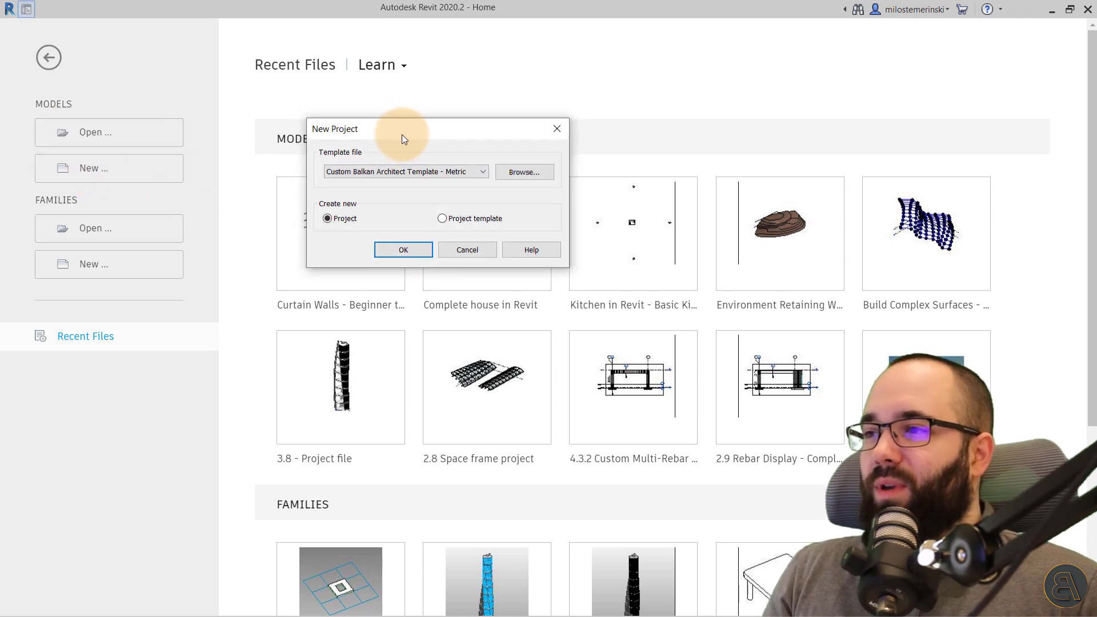
pyautogui.click(397, 173)
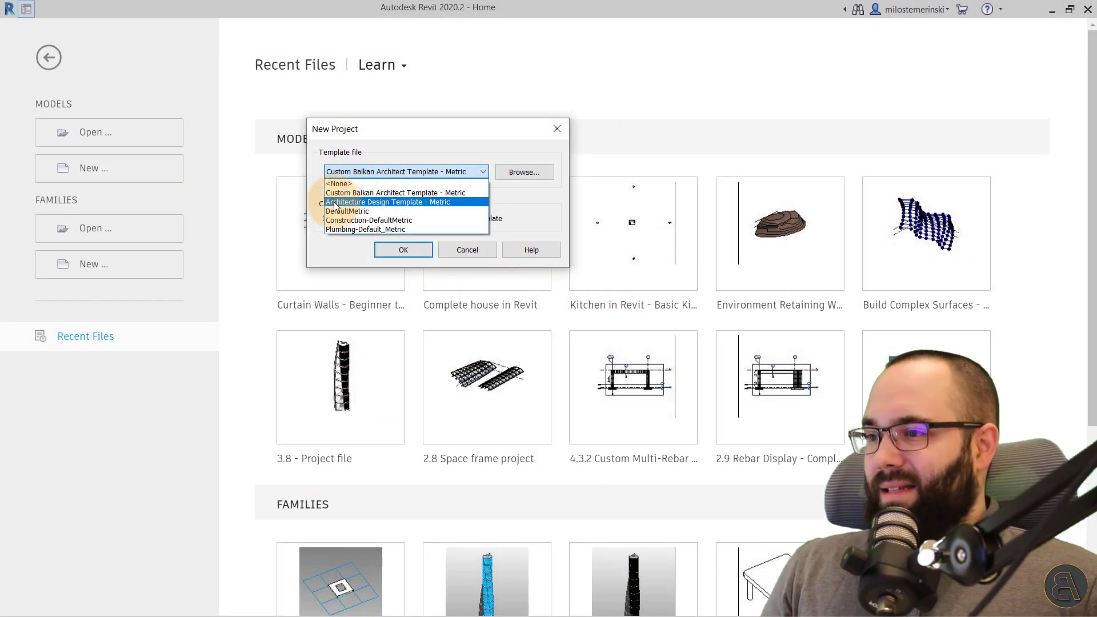
pyautogui.click(428, 203)
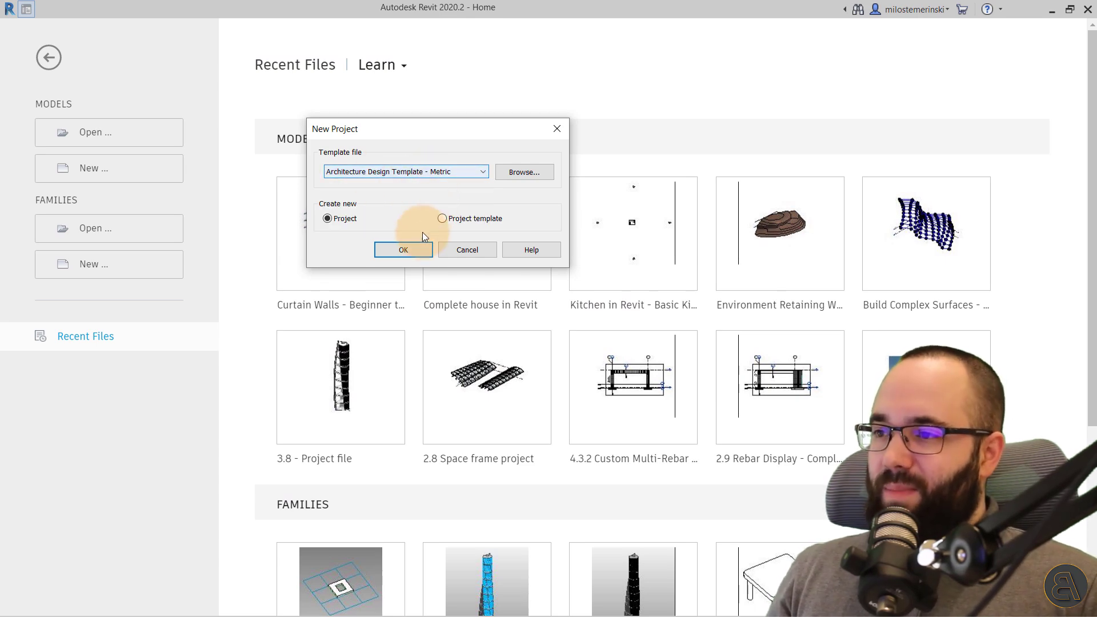
pyautogui.click(403, 251)
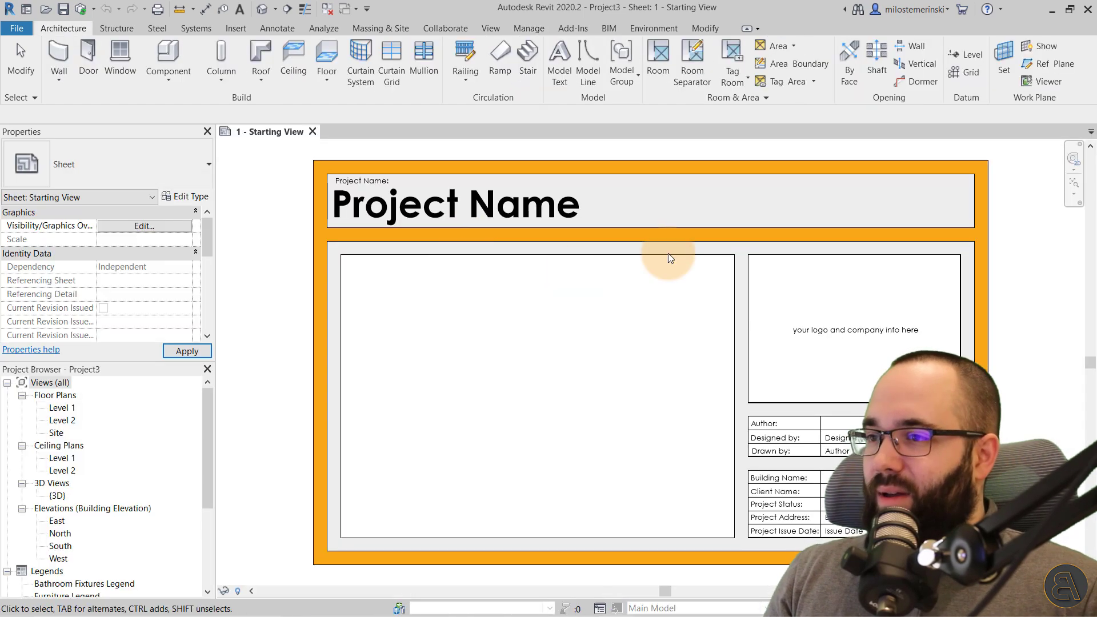
# - Draw a U-shaped chain of three Exterior Wall segments, open towards the north, in the Level 1 floor plan
pyautogui.doubleClick(59, 409)
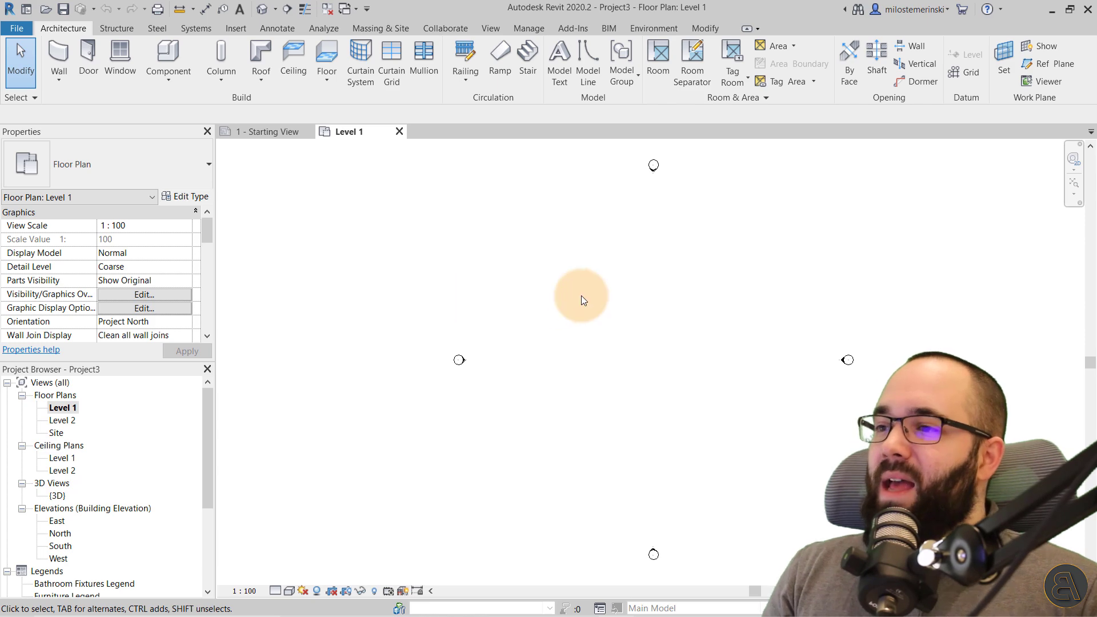
pyautogui.click(57, 53)
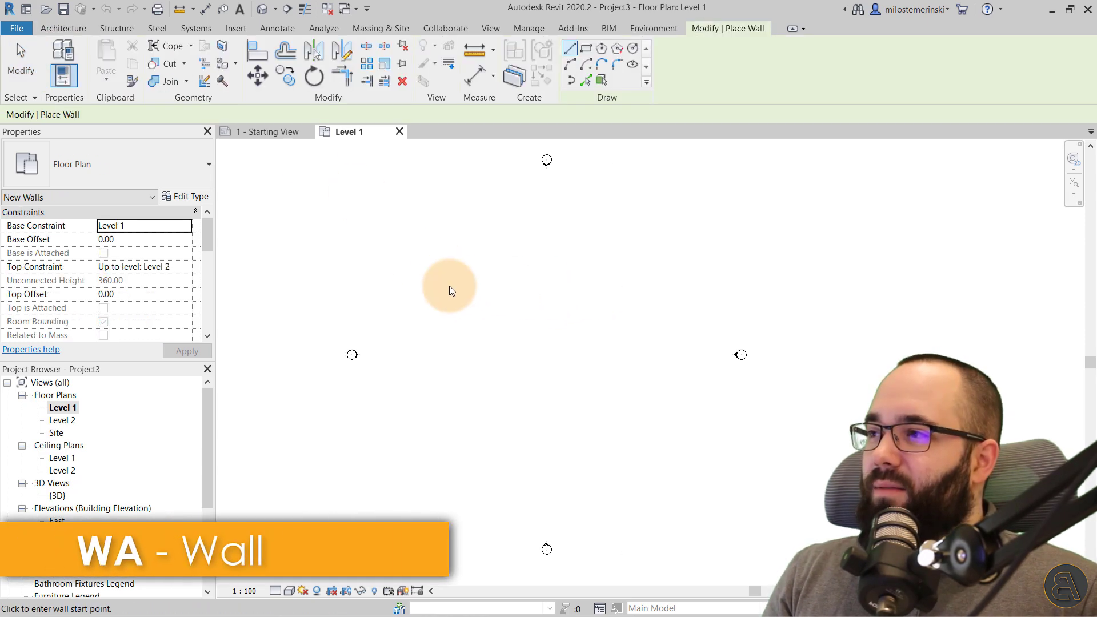
pyautogui.click(109, 164)
pyautogui.scroll(2, 63, 277)
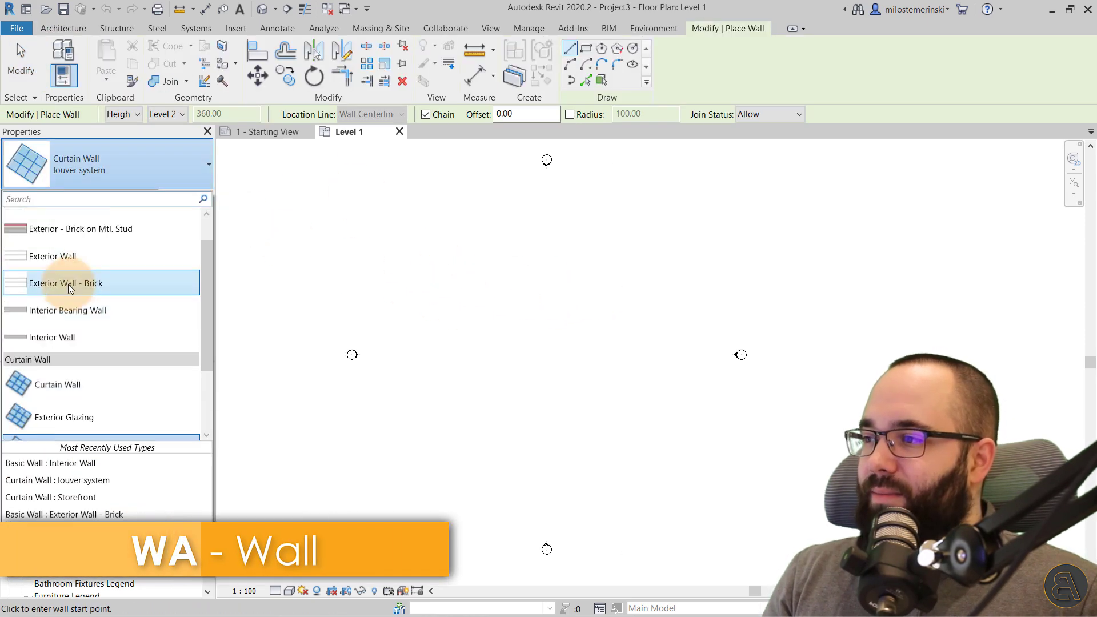
pyautogui.click(64, 256)
pyautogui.click(492, 316)
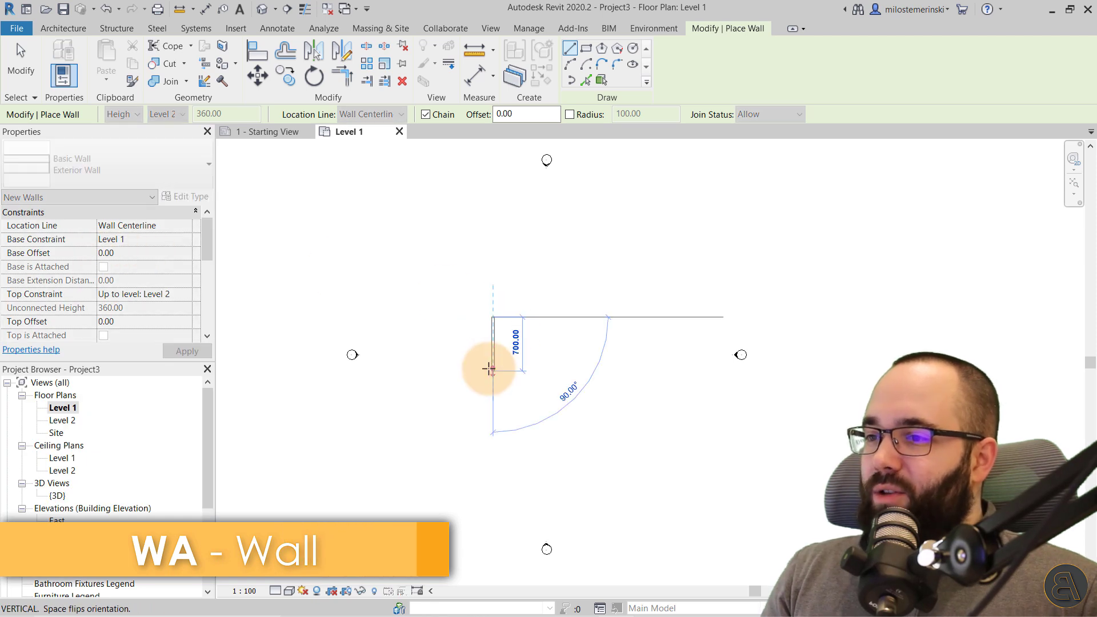
pyautogui.click(538, 371)
pyautogui.scroll(3, 538, 368)
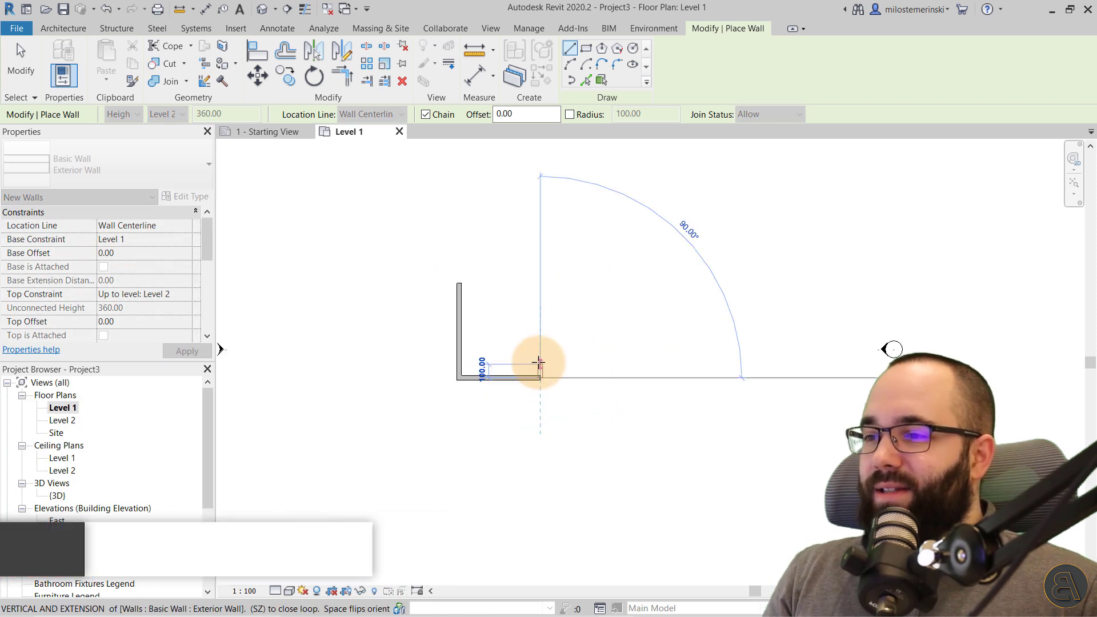
pyautogui.click(535, 323)
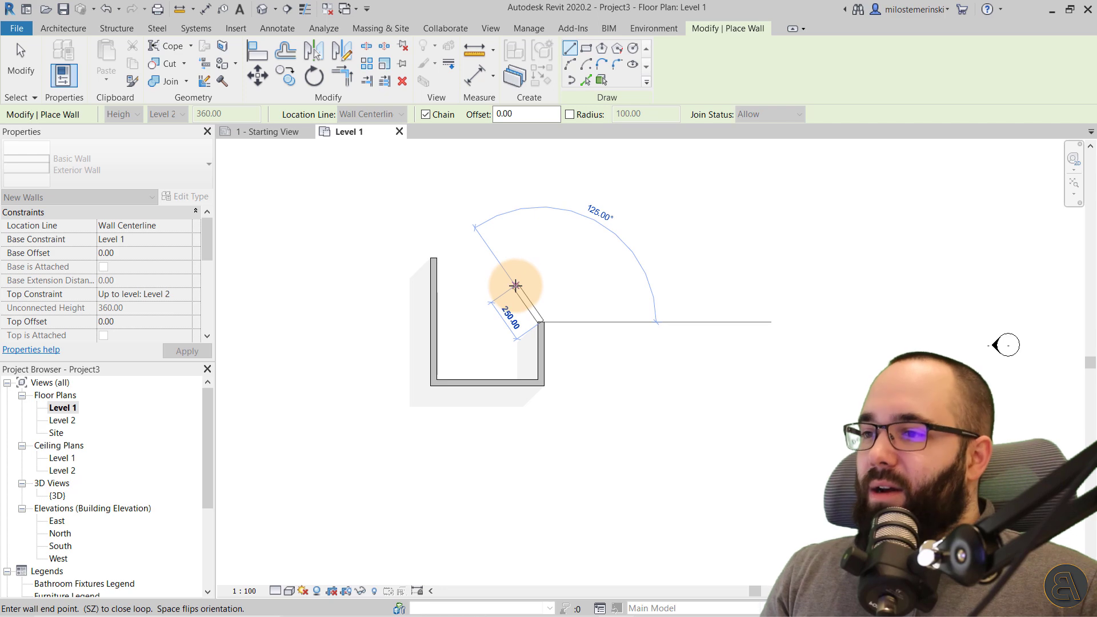
pyautogui.press('Escape')
pyautogui.press('Escape')
# - Start the Window command and review the window types included in the template
pyautogui.click(132, 67)
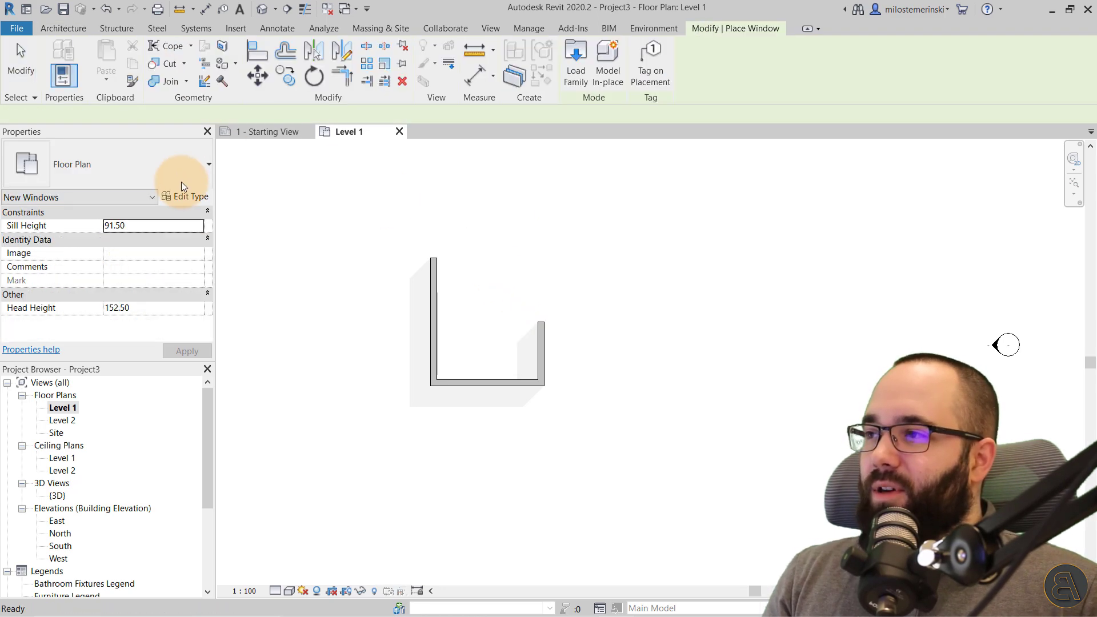
pyautogui.click(166, 172)
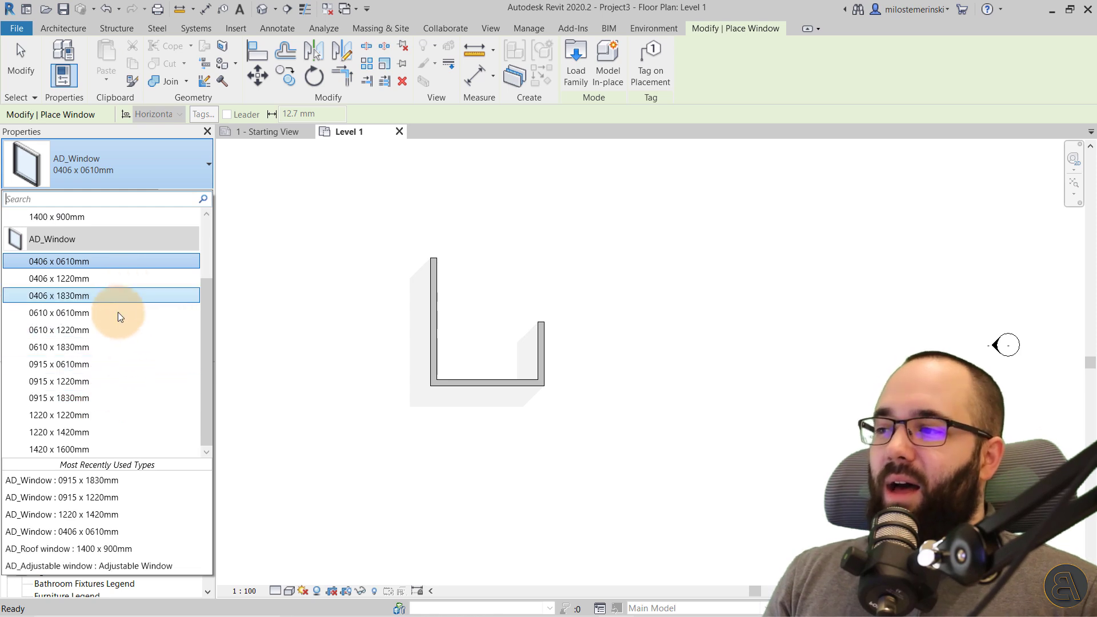
pyautogui.scroll(3, 111, 311)
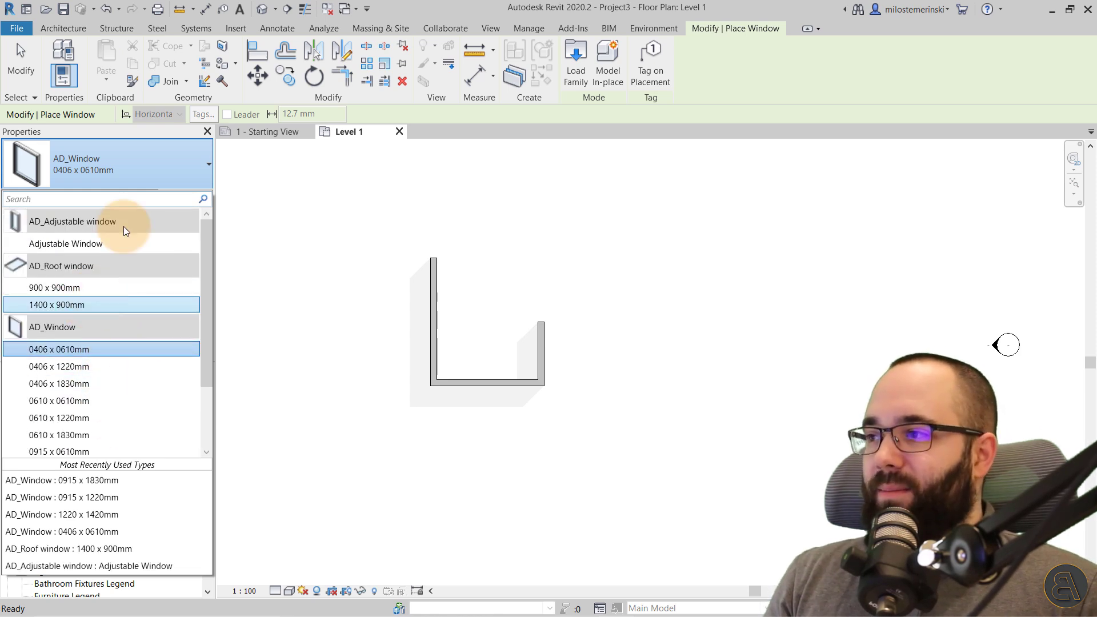
# - Place an AD_Bi-fold door - 160cm door in the west wall of the U-shaped layout
pyautogui.click(73, 26)
pyautogui.click(97, 73)
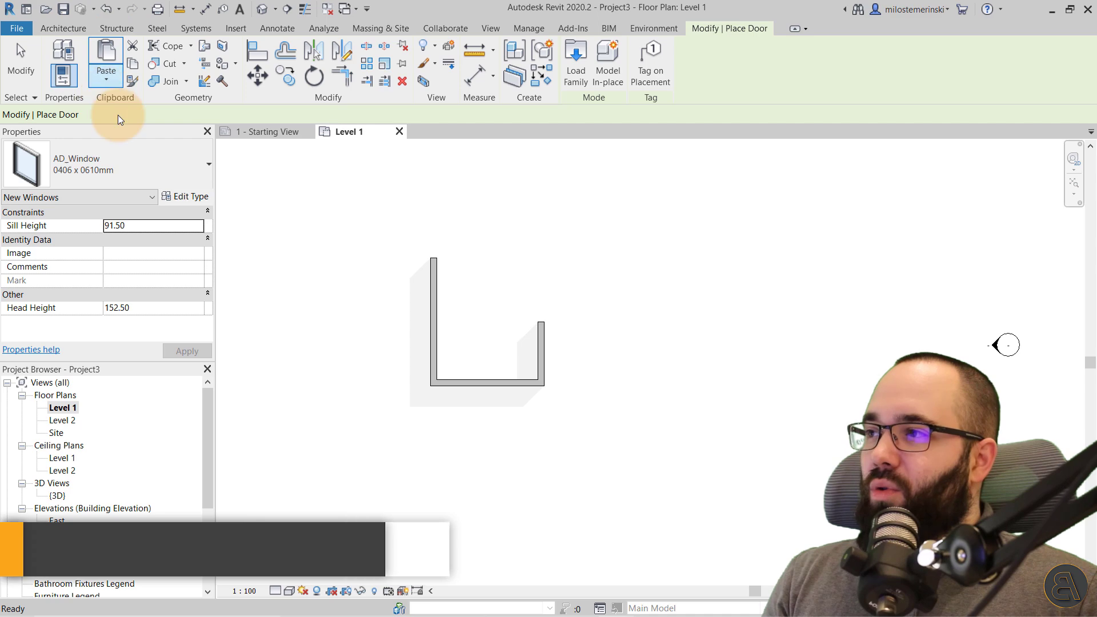
pyautogui.click(125, 164)
pyautogui.scroll(-3, 105, 298)
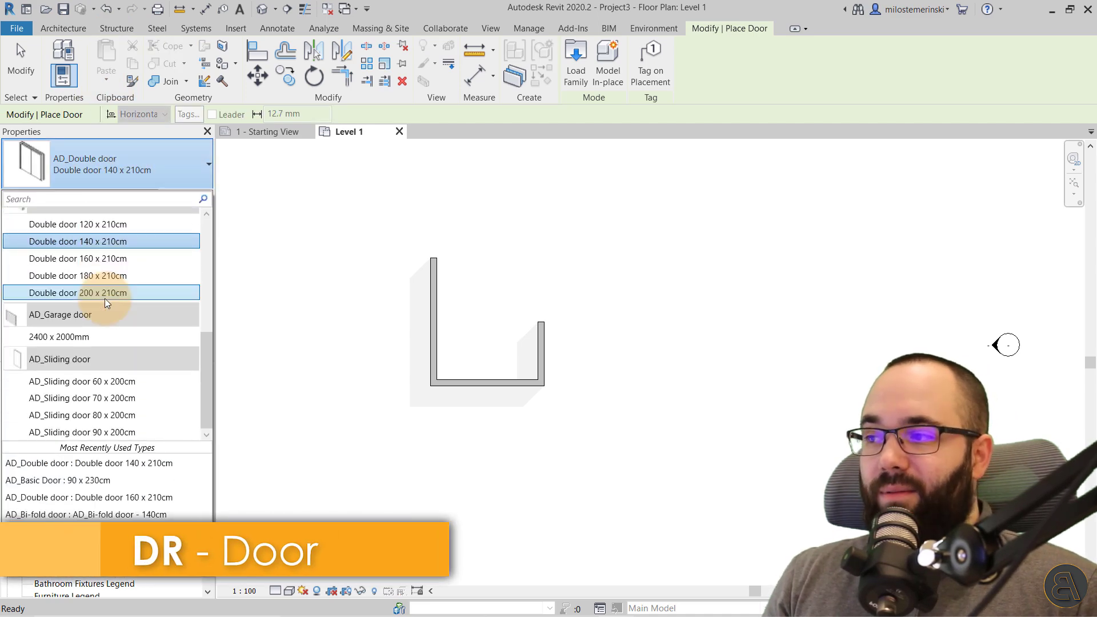
pyautogui.scroll(3, 149, 386)
pyautogui.click(81, 271)
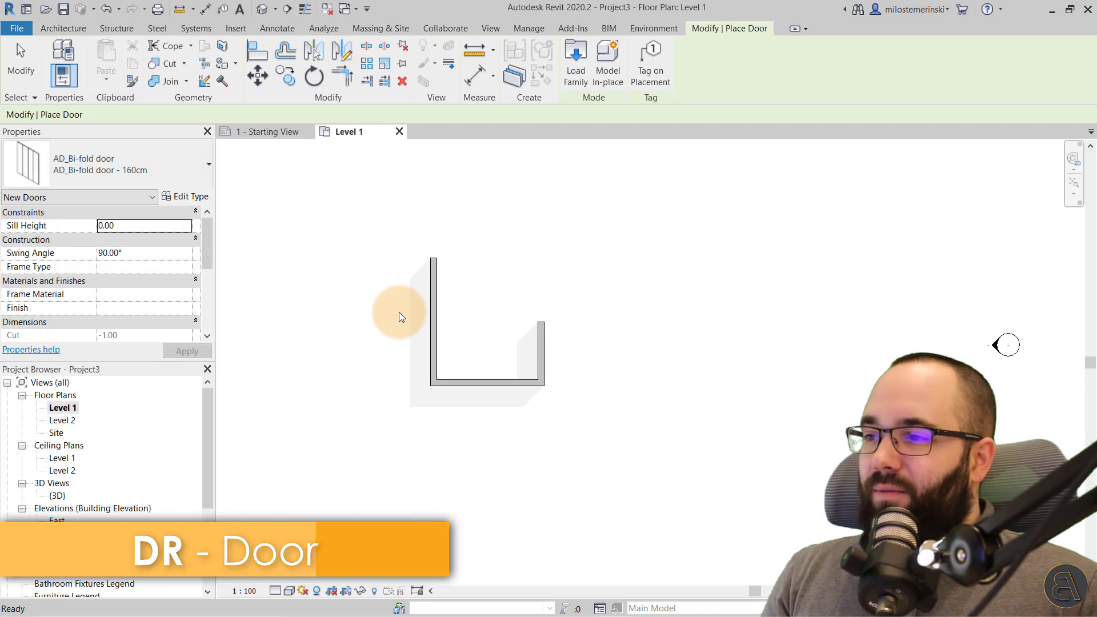
pyautogui.click(436, 328)
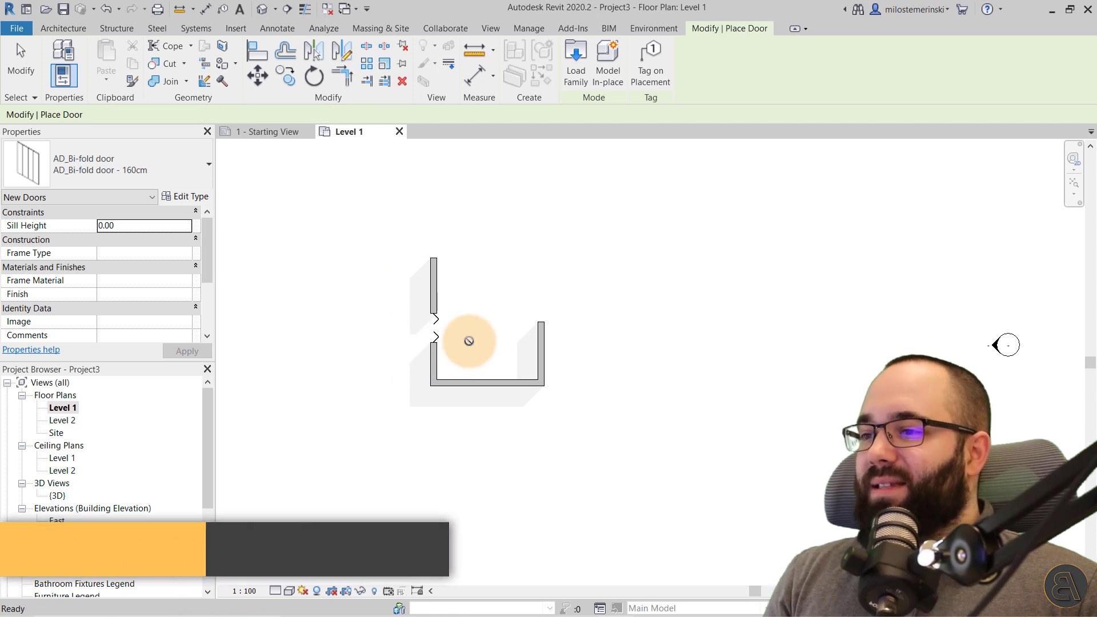
pyautogui.press('Escape')
pyautogui.press('Escape')
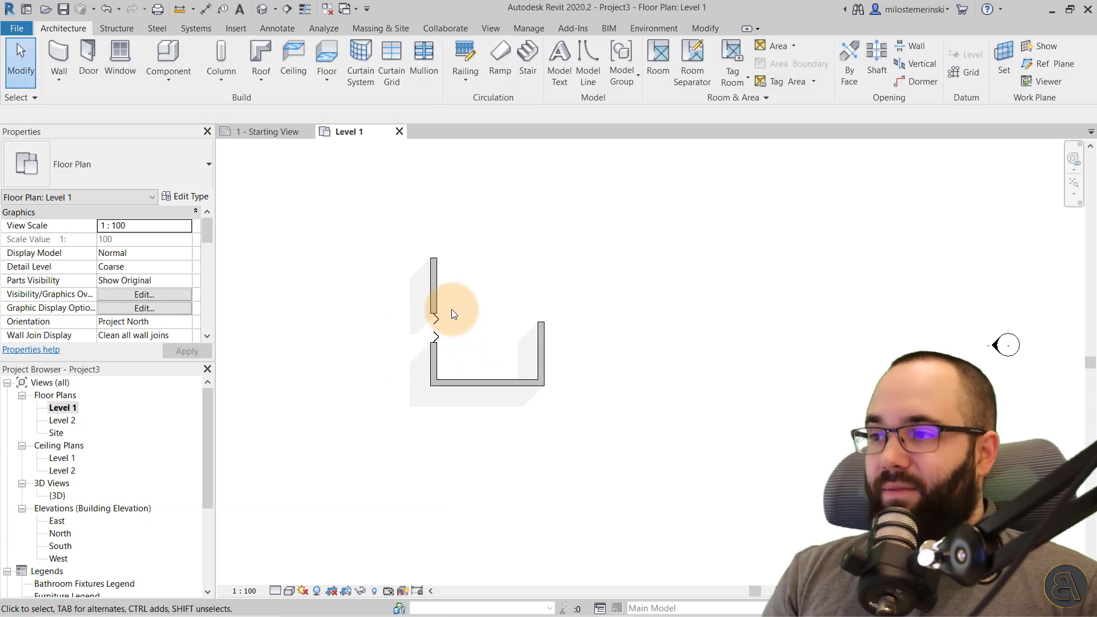
pyautogui.click(433, 329)
pyautogui.press('Escape')
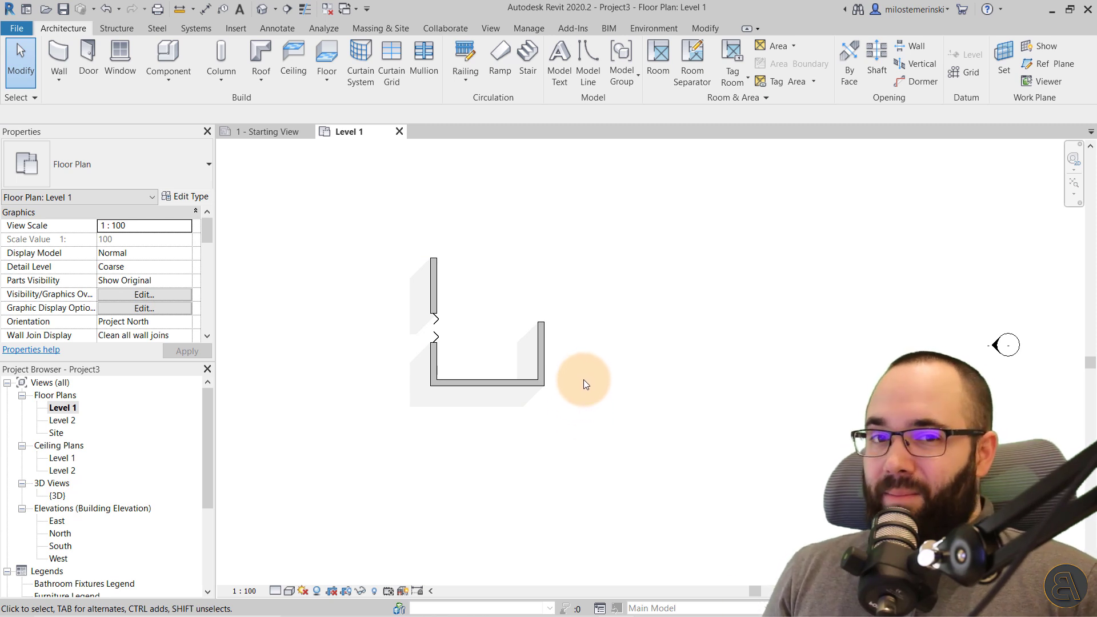
# - Close the Level 1 and Starting View views to close the metric project, discarding its changes
pyautogui.click(399, 131)
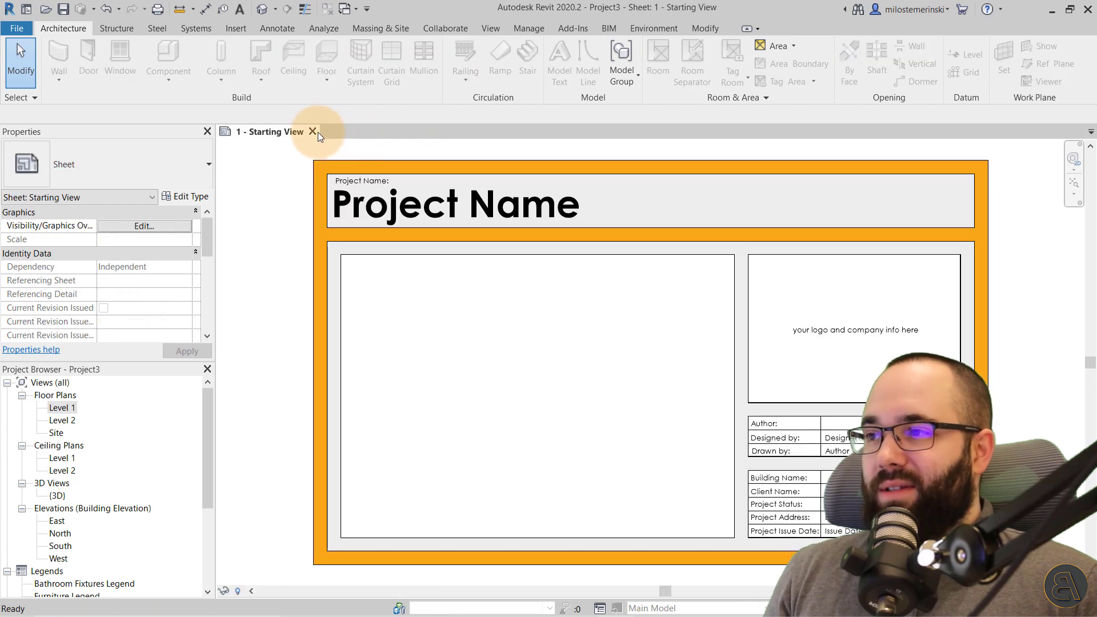
pyautogui.click(312, 132)
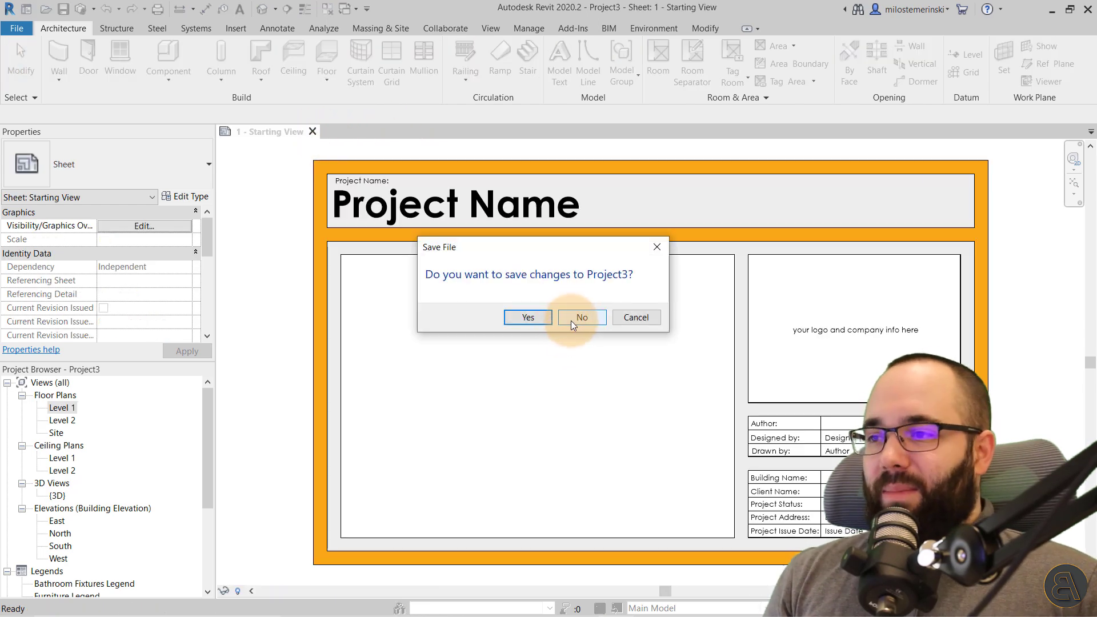
pyautogui.click(571, 320)
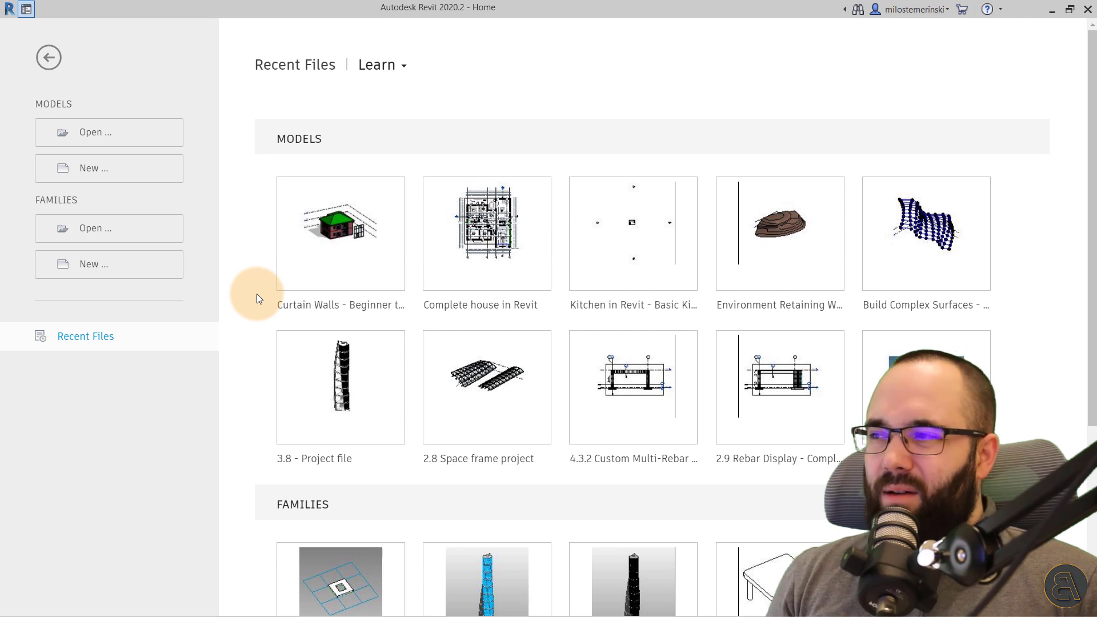
# - Browse from a new project's template choice to the RVT 2020 Templates folder, examine the available template folders and listed templates, and cancel
pyautogui.click(73, 172)
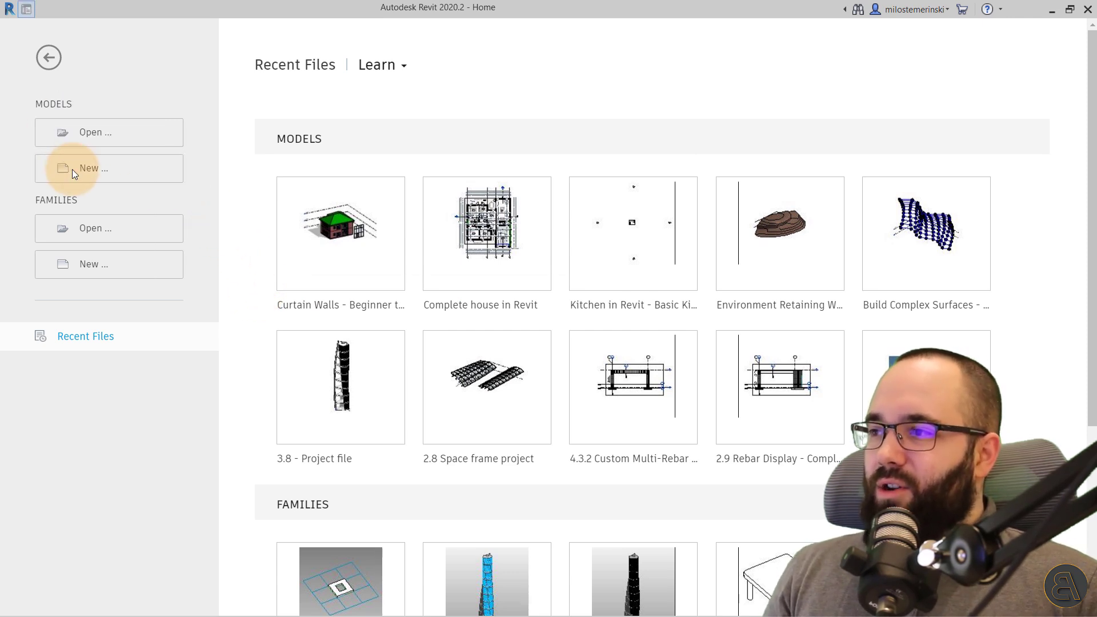
pyautogui.click(396, 176)
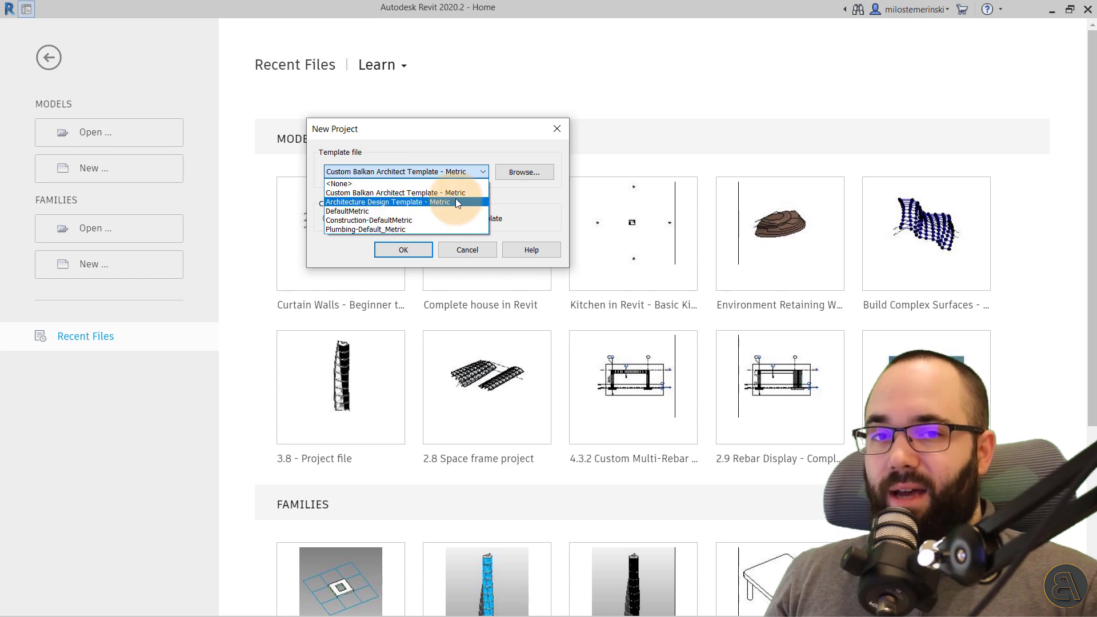
pyautogui.click(502, 176)
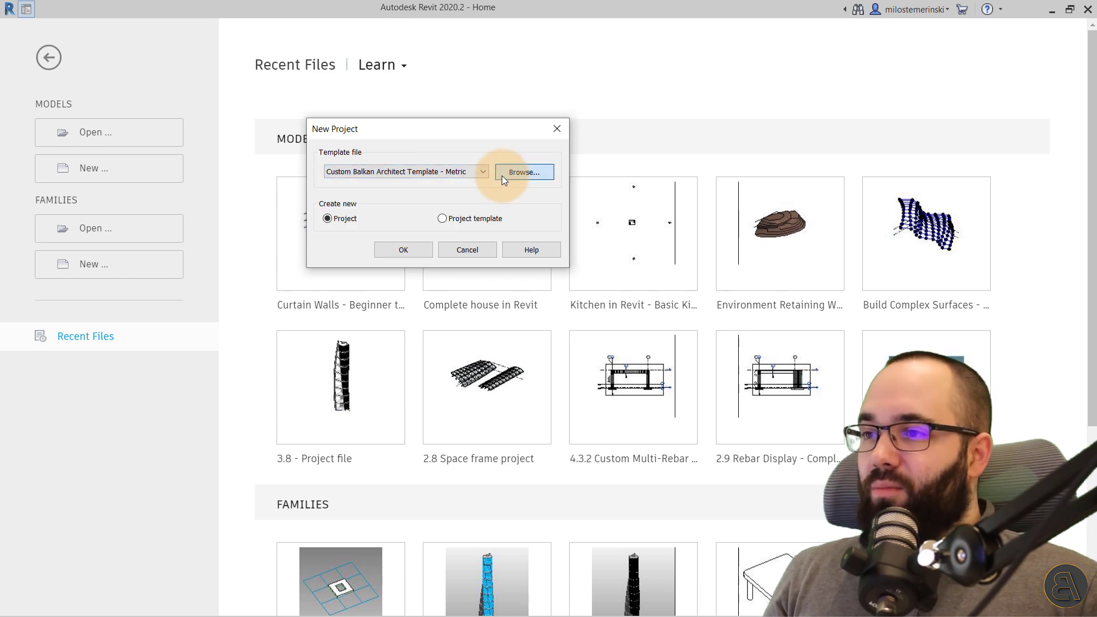
pyautogui.click(218, 400)
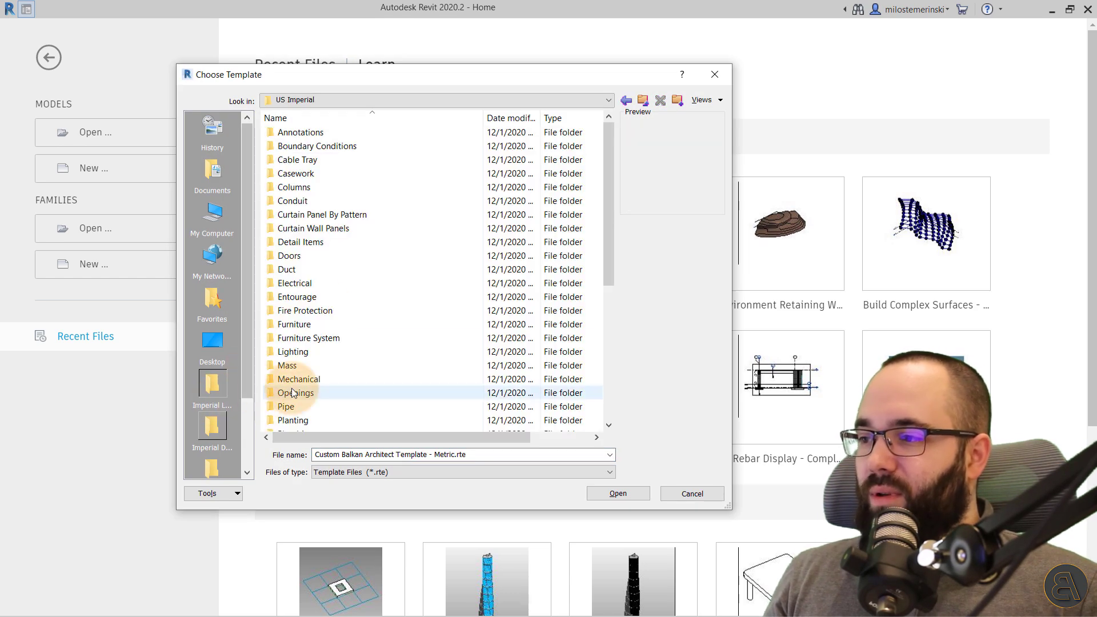
pyautogui.click(643, 102)
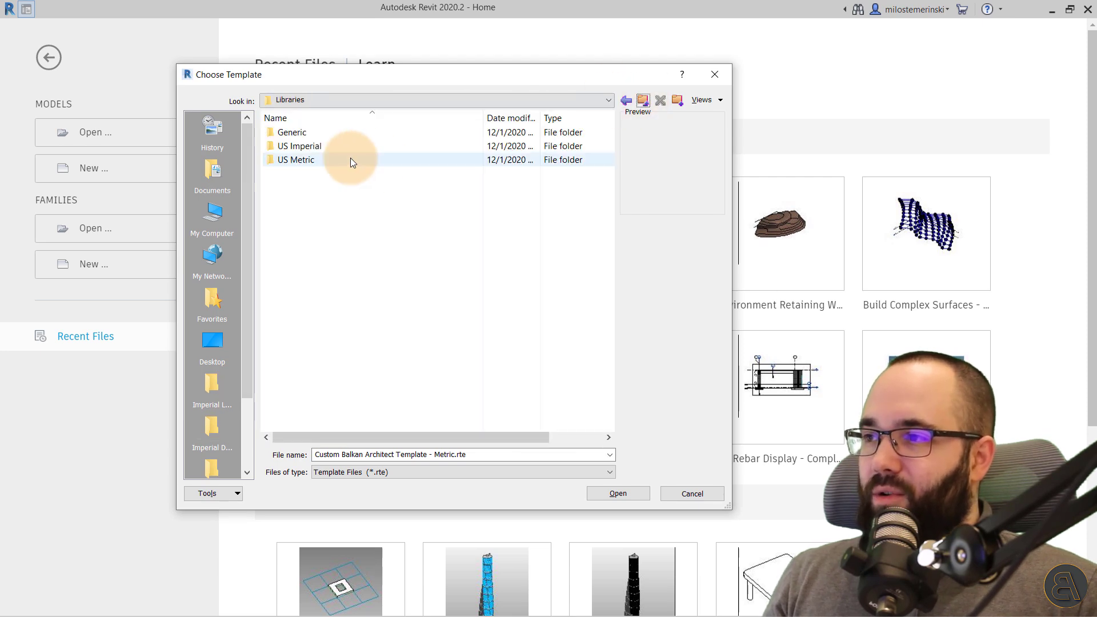
pyautogui.click(643, 102)
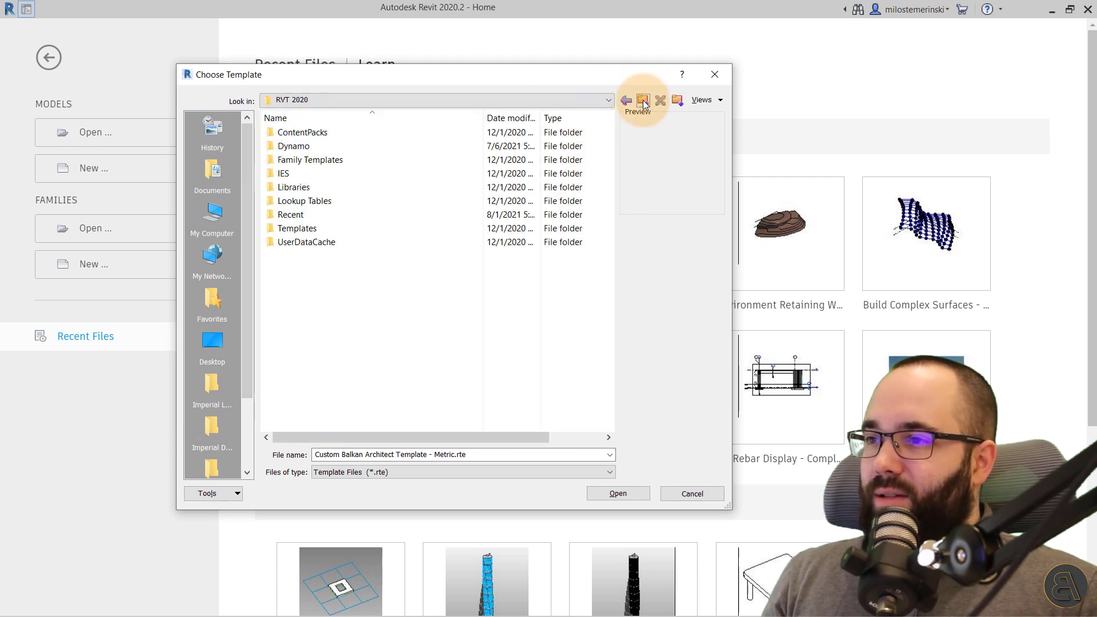
pyautogui.click(301, 233)
pyautogui.doubleClick(301, 234)
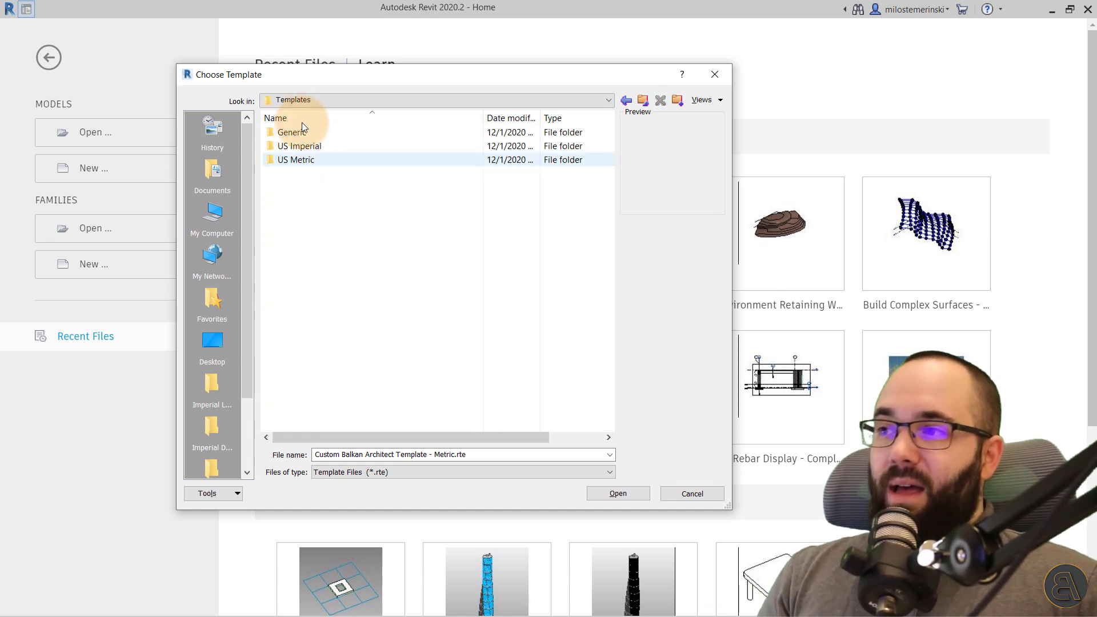
pyautogui.click(714, 76)
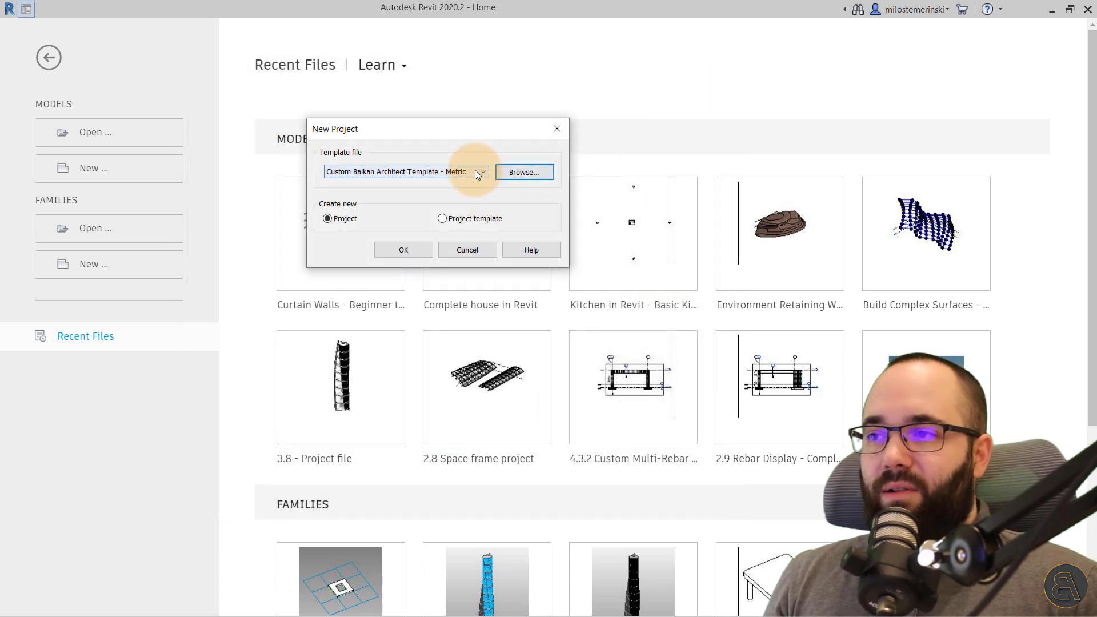
pyautogui.click(476, 172)
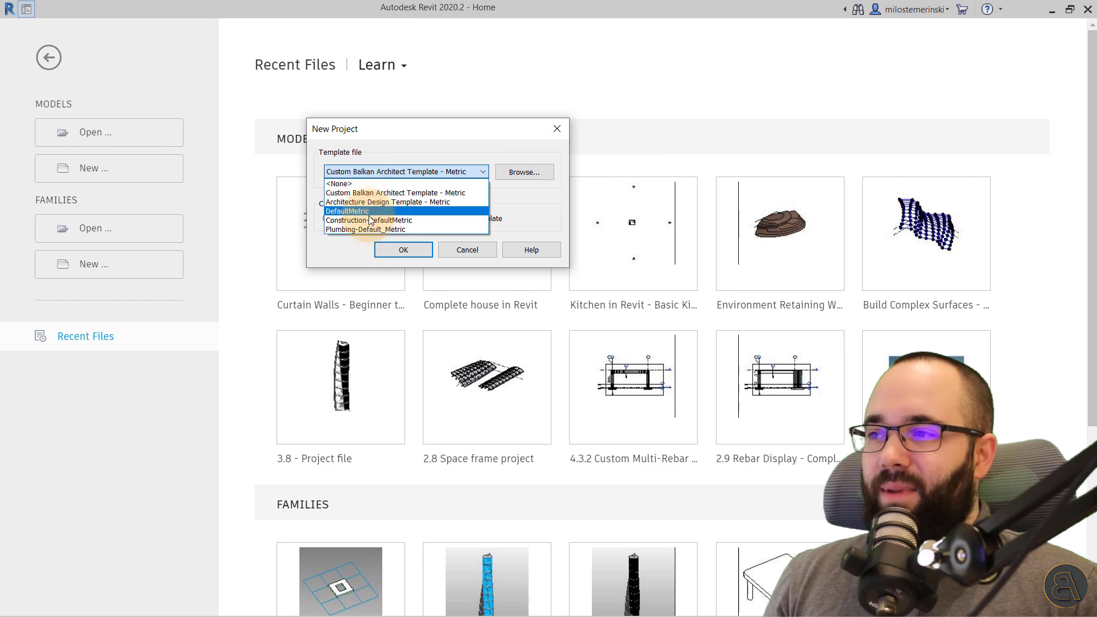
pyautogui.click(512, 194)
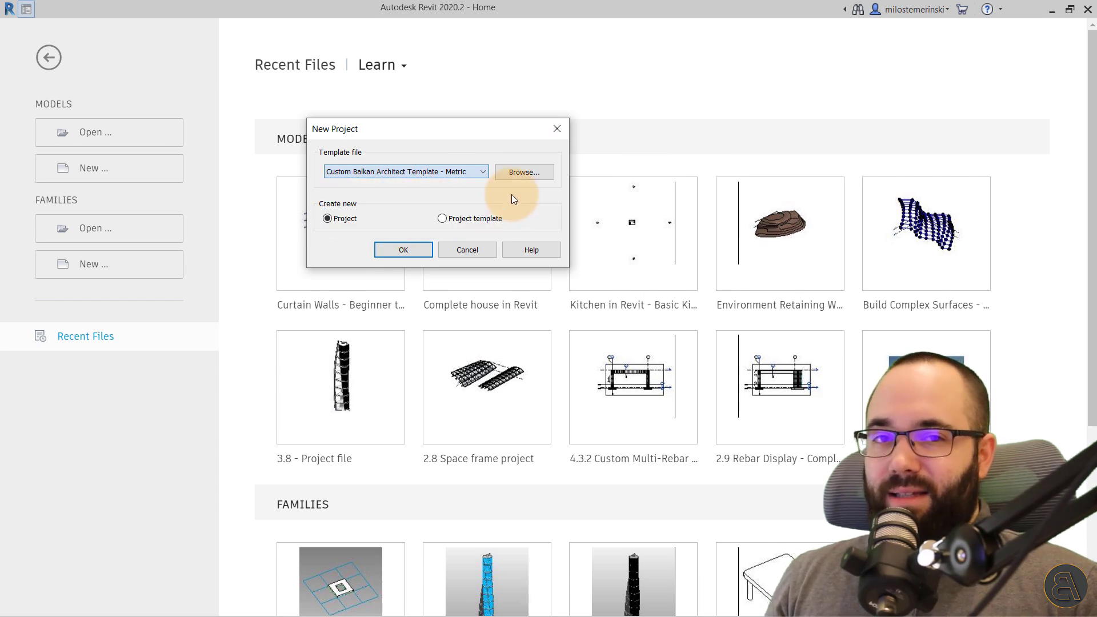
pyautogui.click(470, 249)
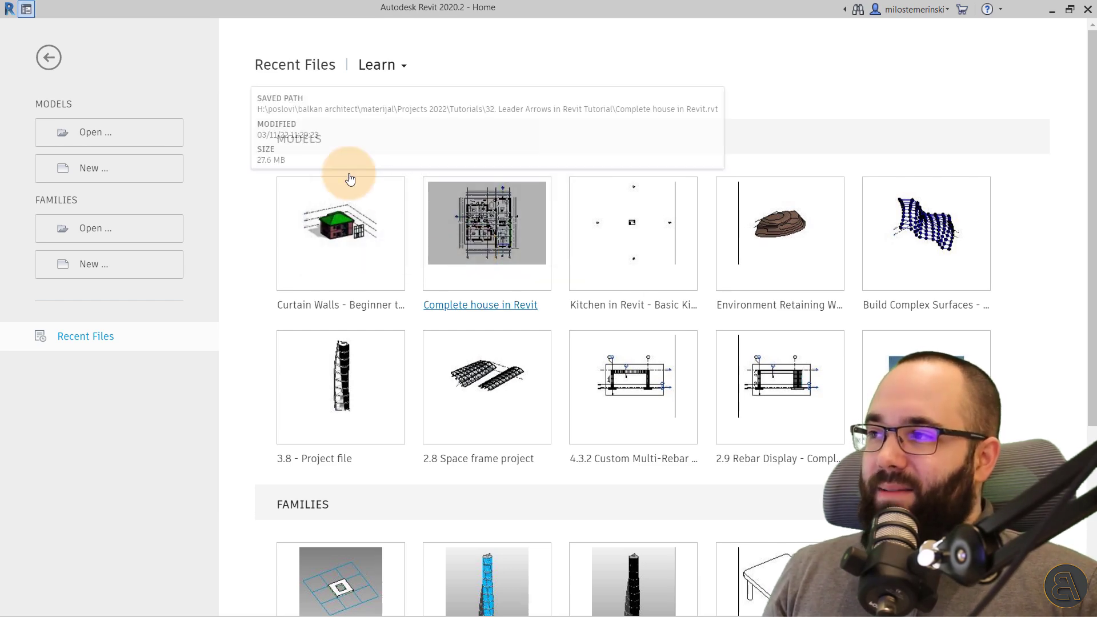
# - Open the File Locations options and widen the Name column of the project templates list
pyautogui.click(26, 12)
pyautogui.click(22, 30)
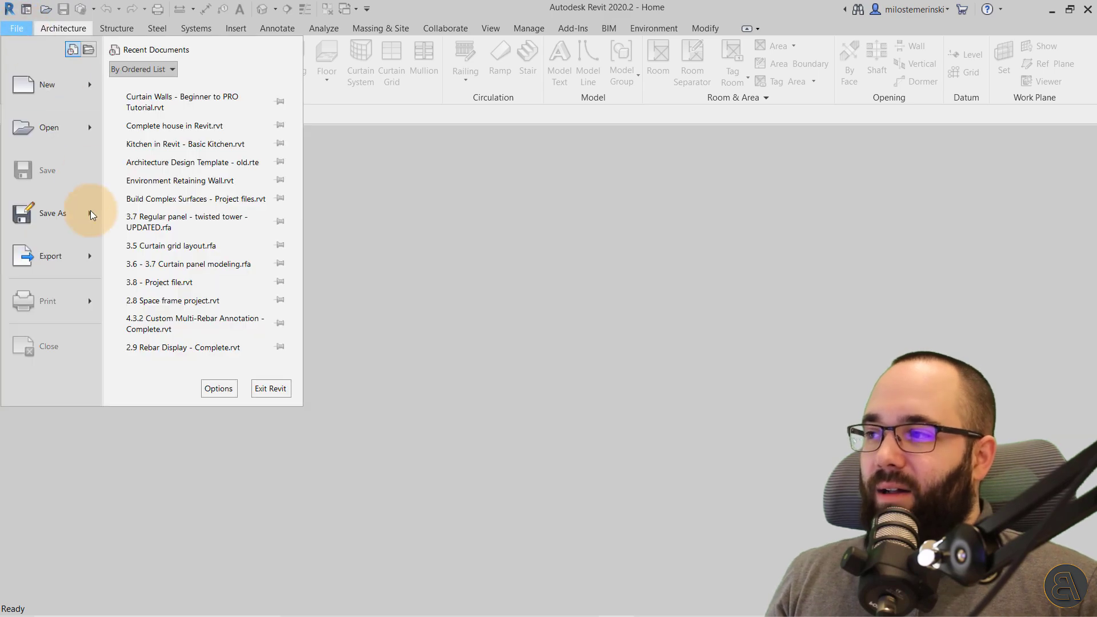
pyautogui.click(219, 390)
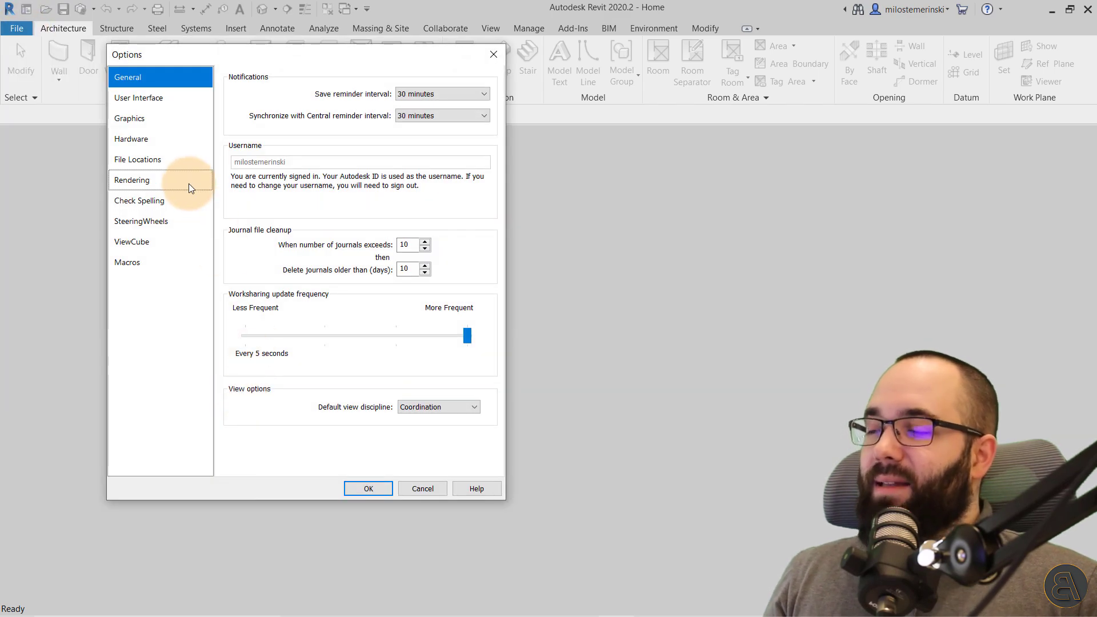
pyautogui.click(153, 160)
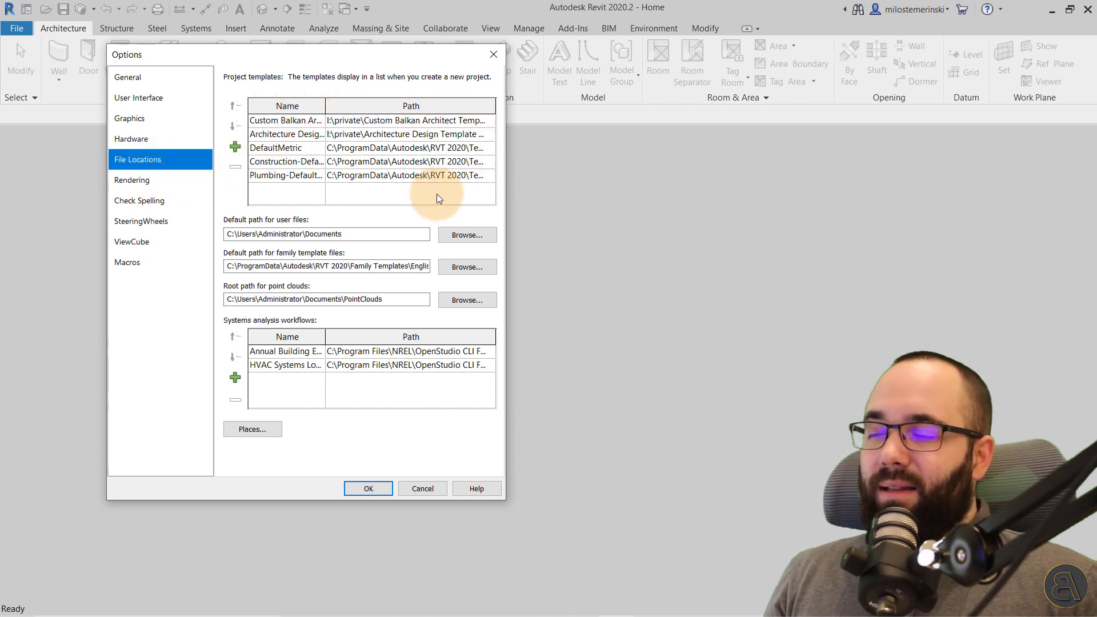
pyautogui.moveTo(325, 107); pyautogui.dragTo(391, 107)
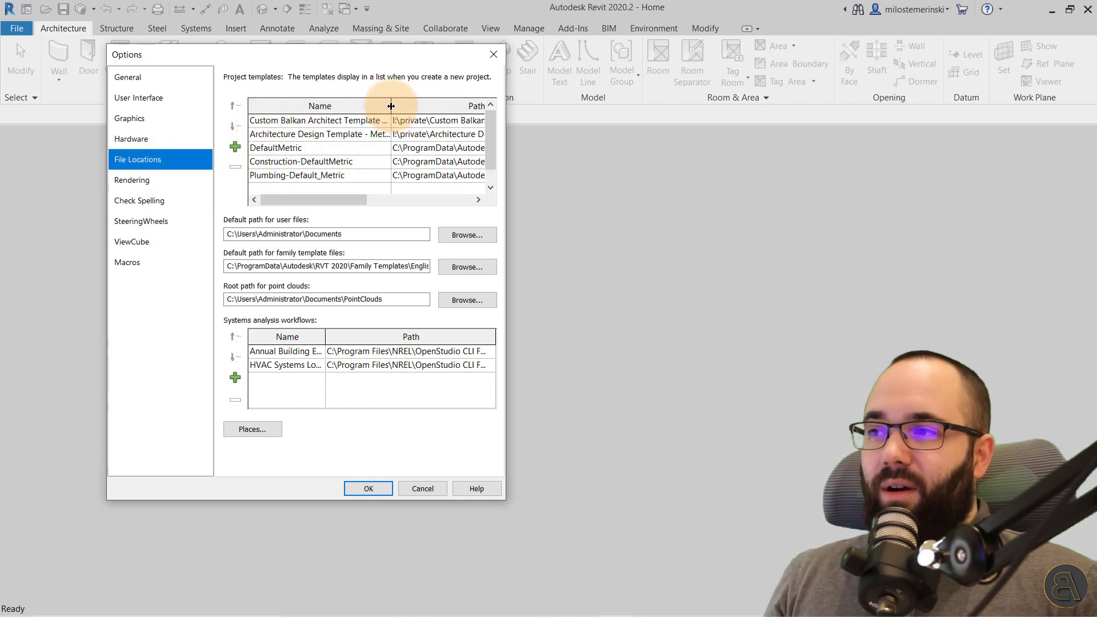
# - Add the Residential-Default template from the RVT 2020 Templates, US Imperial folder to the project templates list
pyautogui.click(234, 148)
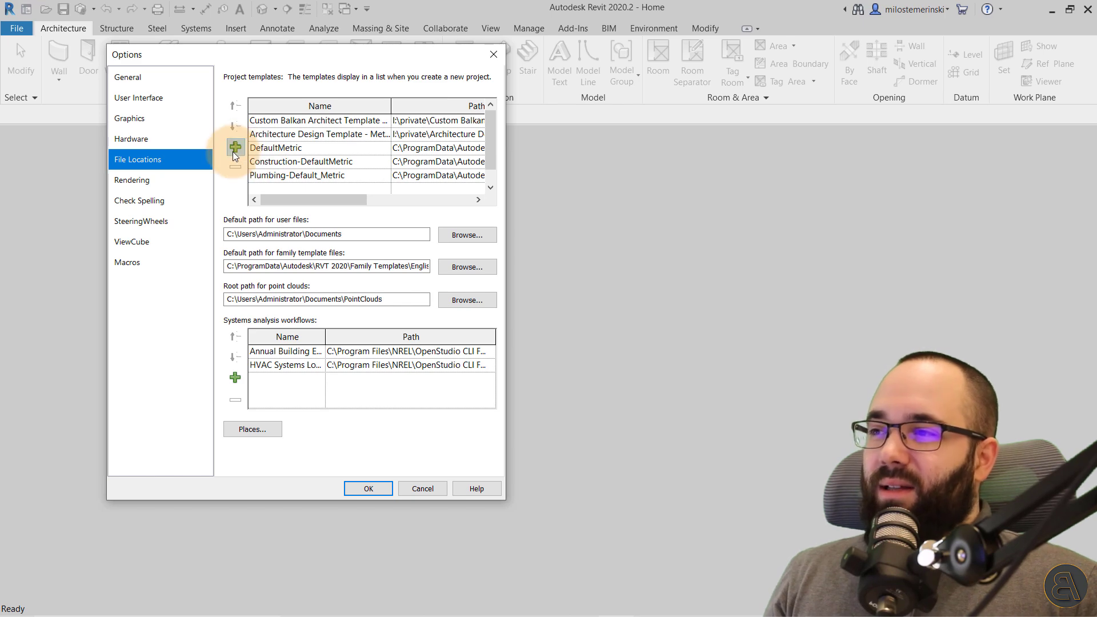
pyautogui.click(210, 385)
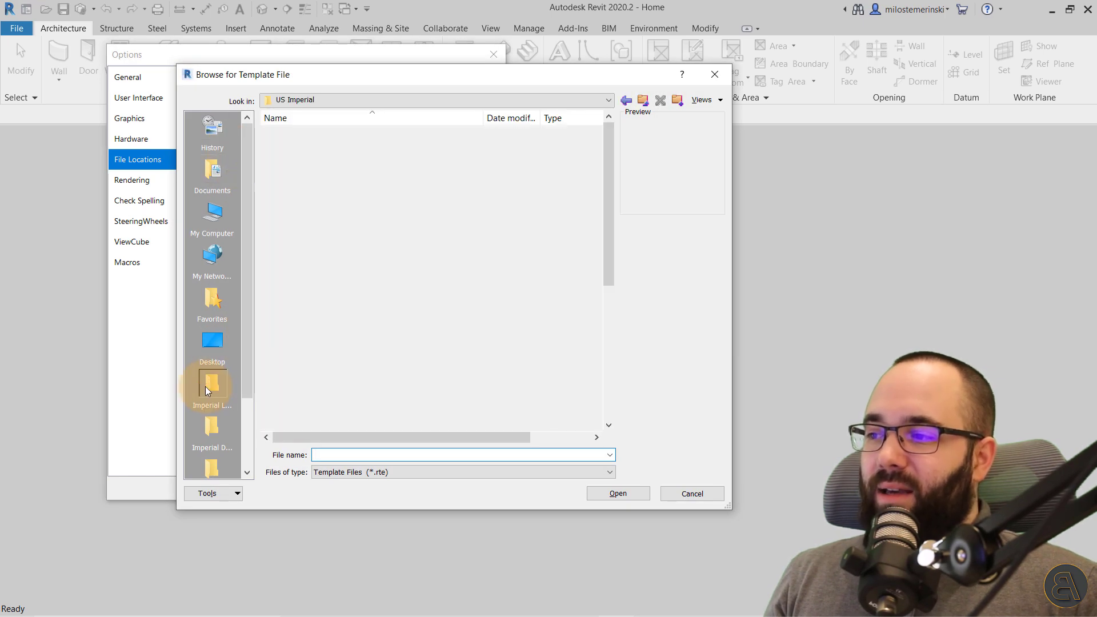
pyautogui.click(644, 100)
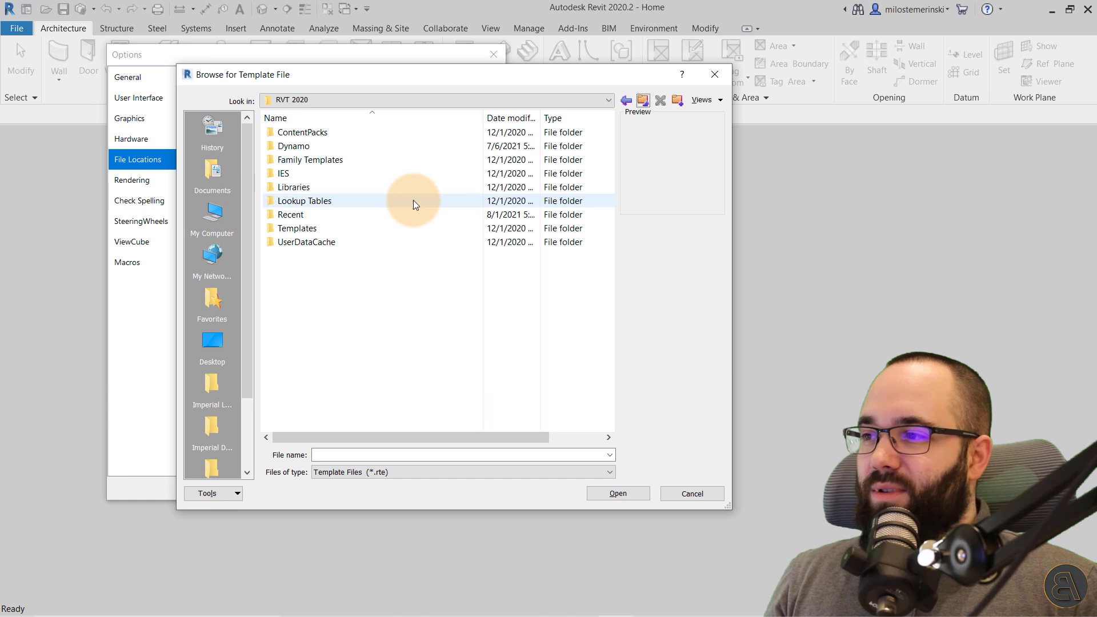
pyautogui.doubleClick(328, 229)
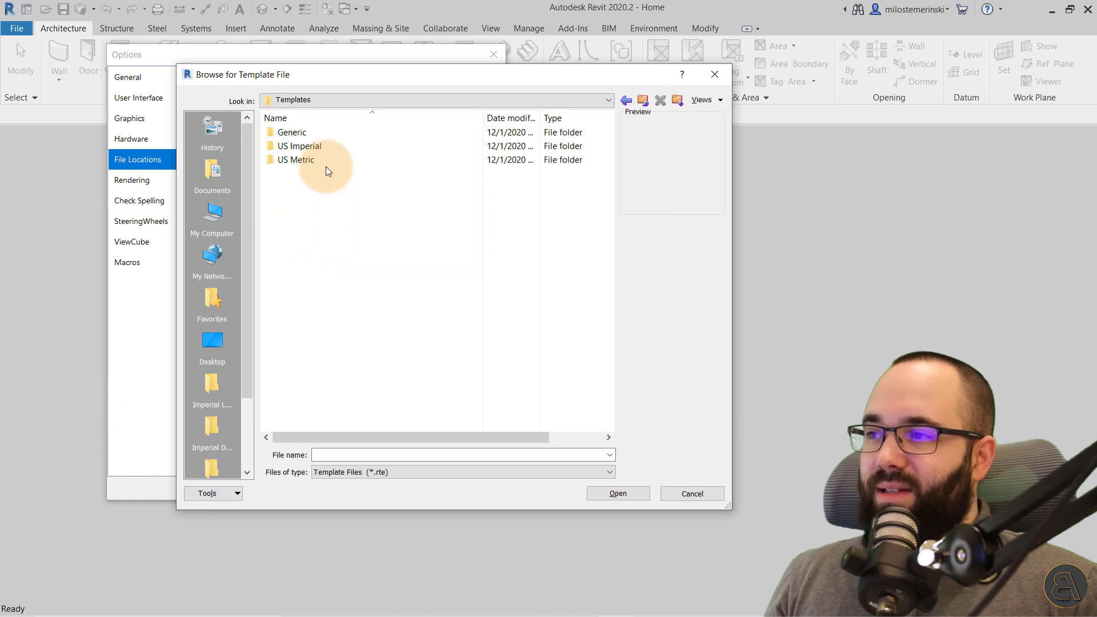
pyautogui.doubleClick(304, 147)
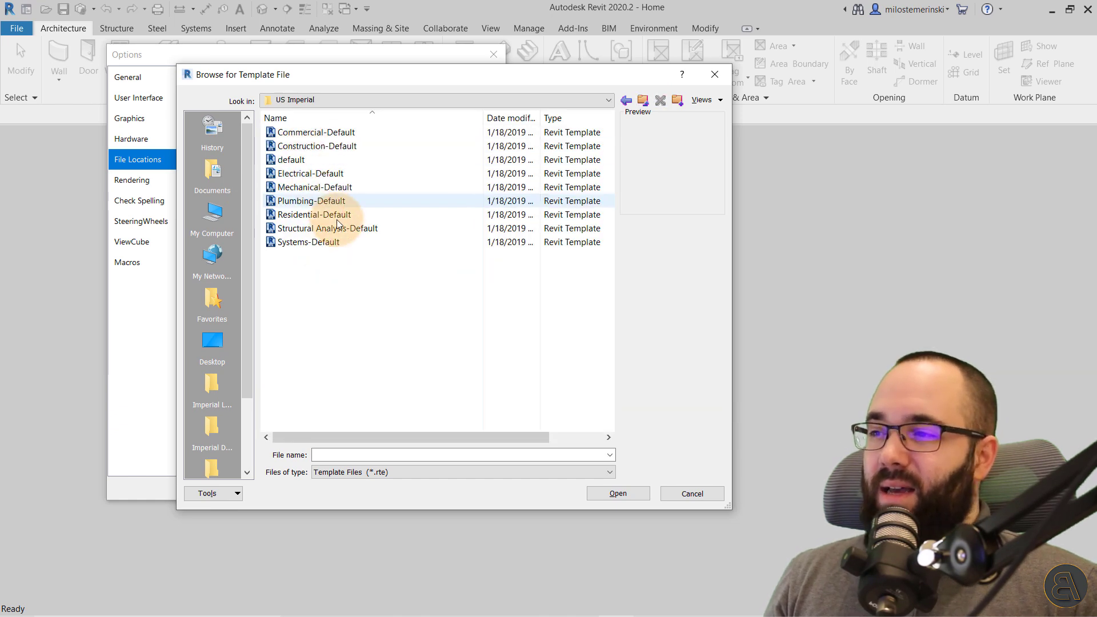
pyautogui.click(337, 215)
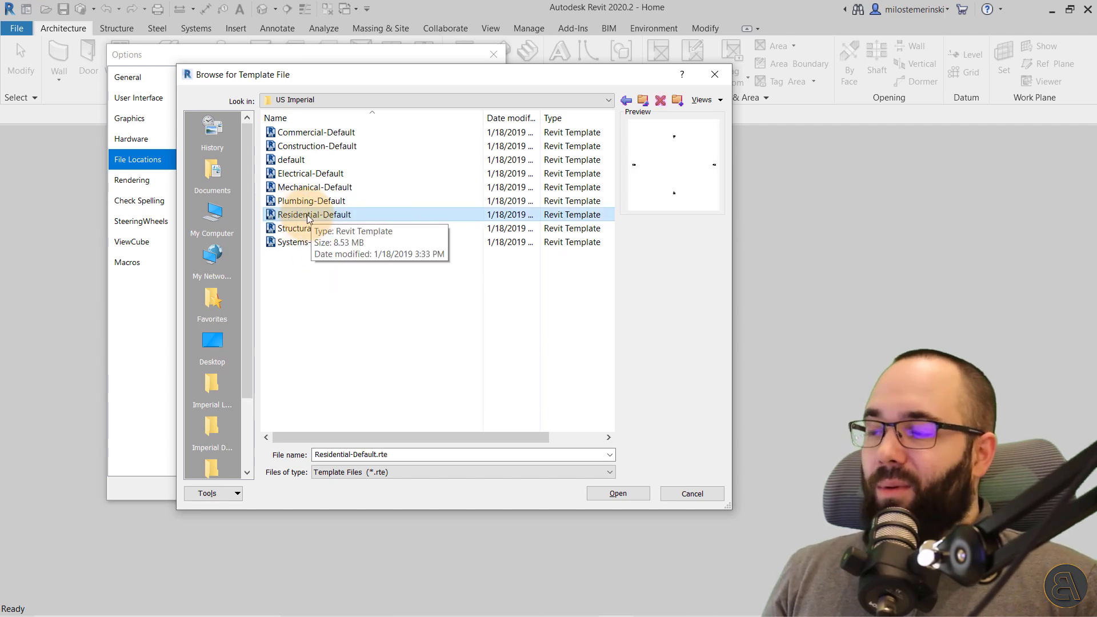
pyautogui.click(625, 493)
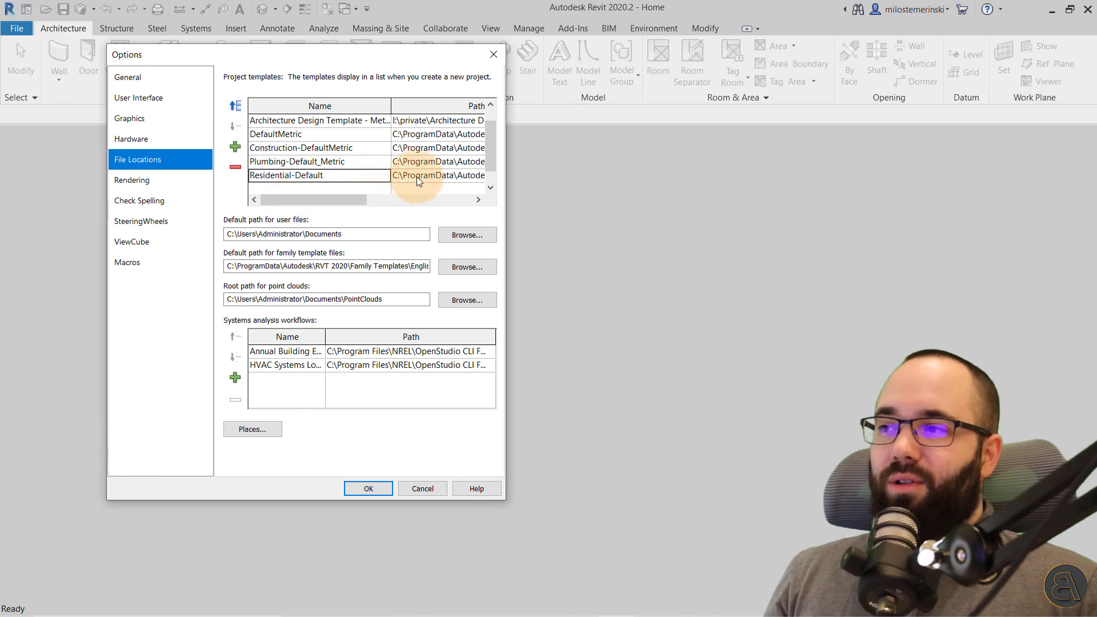
# - Move Residential-Default up the project templates list, directly above Architecture Design Template - Metric, and accept the options
pyautogui.click(236, 105)
pyautogui.click(235, 106)
pyautogui.click(235, 105)
pyautogui.click(237, 106)
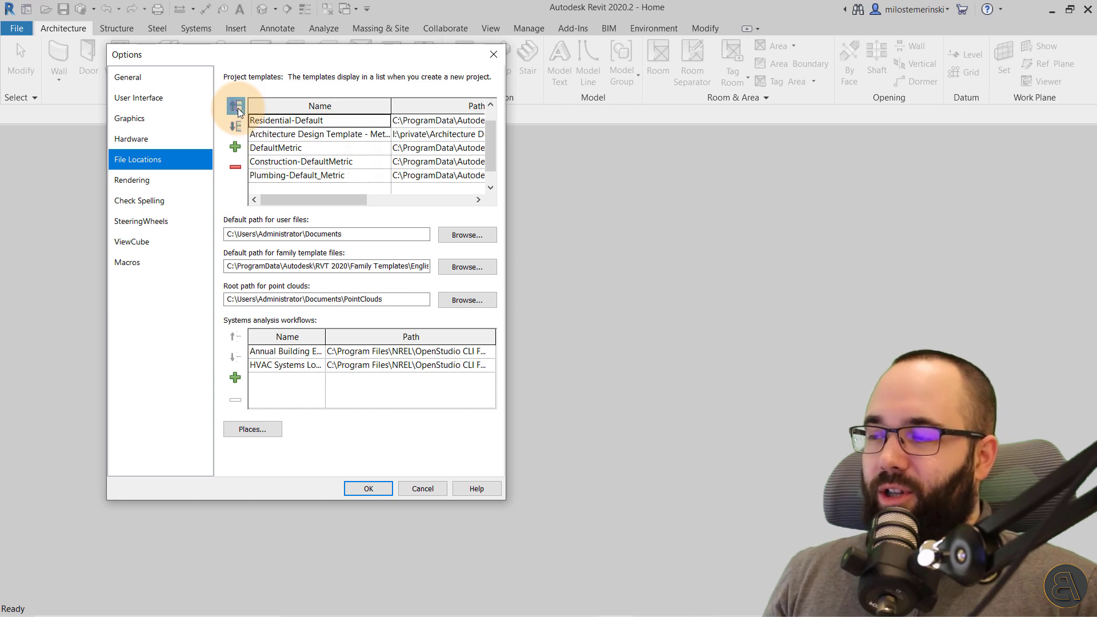
pyautogui.click(373, 487)
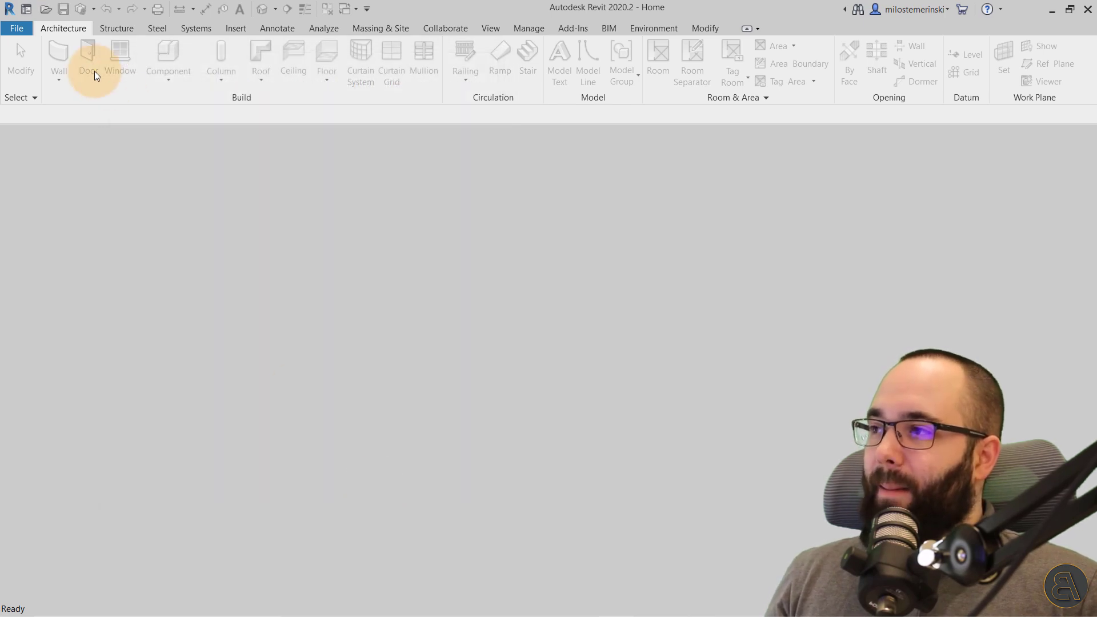
# - Create a new project from the Residential-Default template
pyautogui.click(30, 28)
pyautogui.click(26, 9)
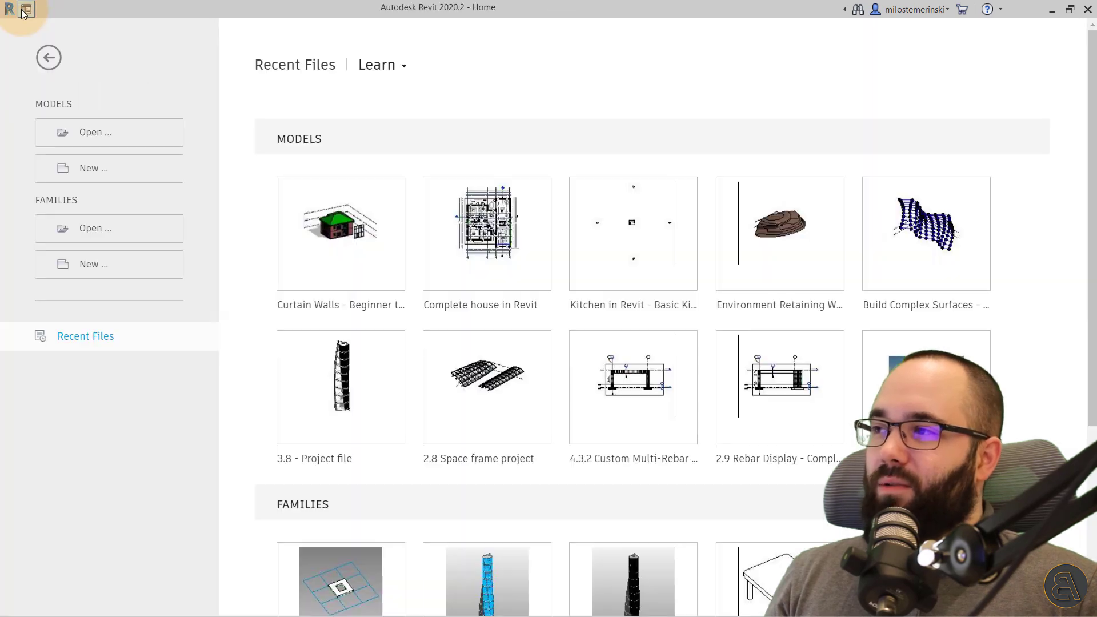
pyautogui.click(91, 168)
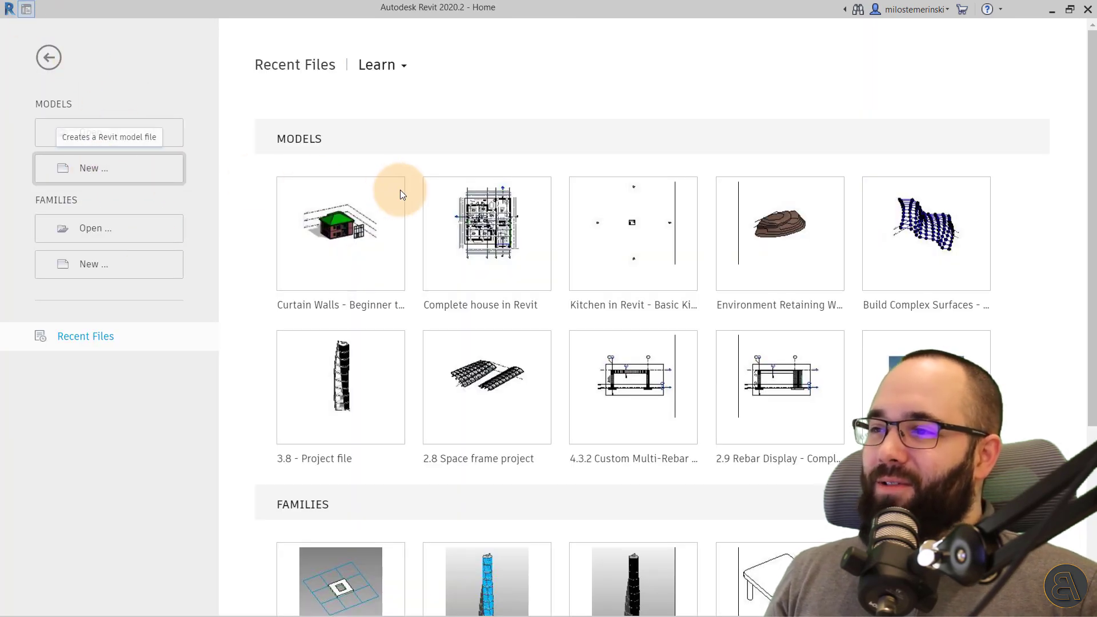
pyautogui.click(402, 173)
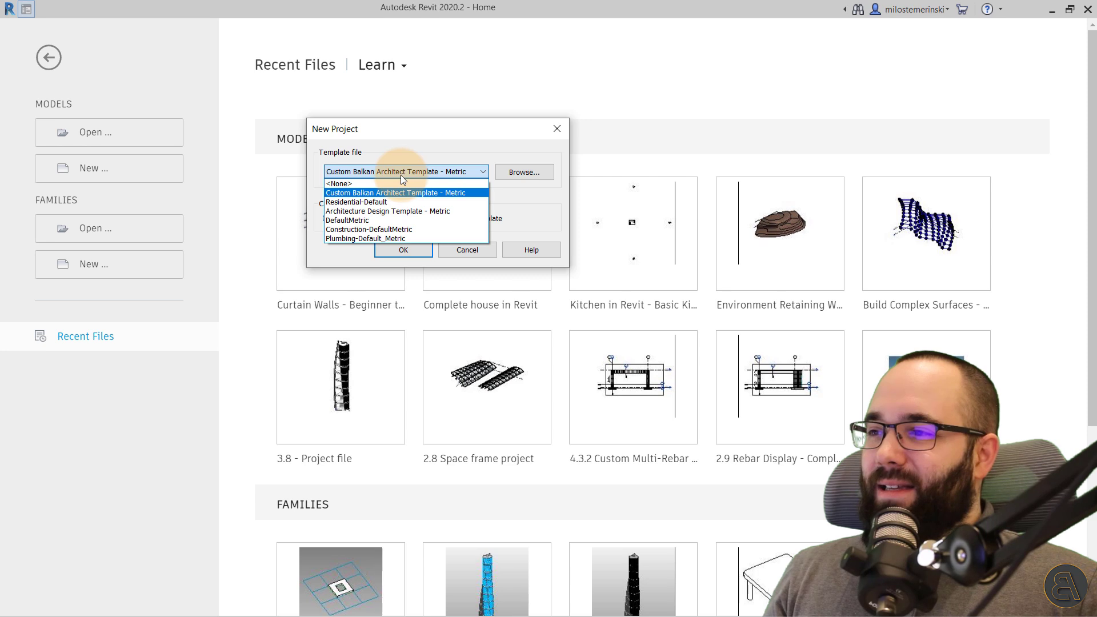
pyautogui.click(354, 203)
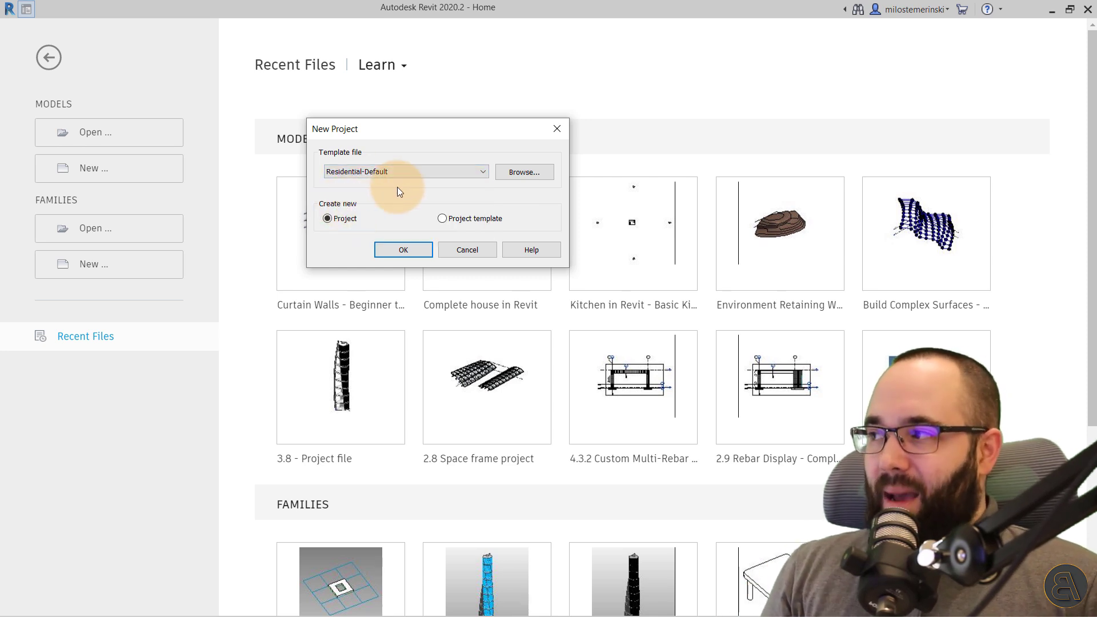
pyautogui.click(399, 249)
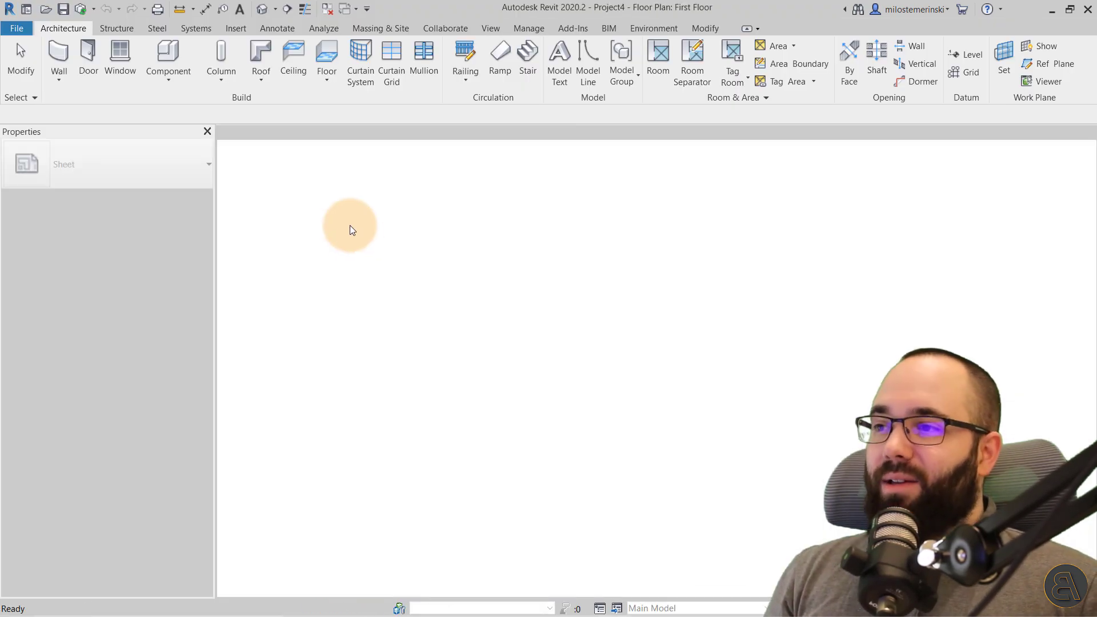
# - Draw three connected Generic - 6" walls forming an open-topped U, with a bottom wall about 9' - 0" long
pyautogui.moveTo(642, 301); pyautogui.dragTo(588, 302, button='middle')
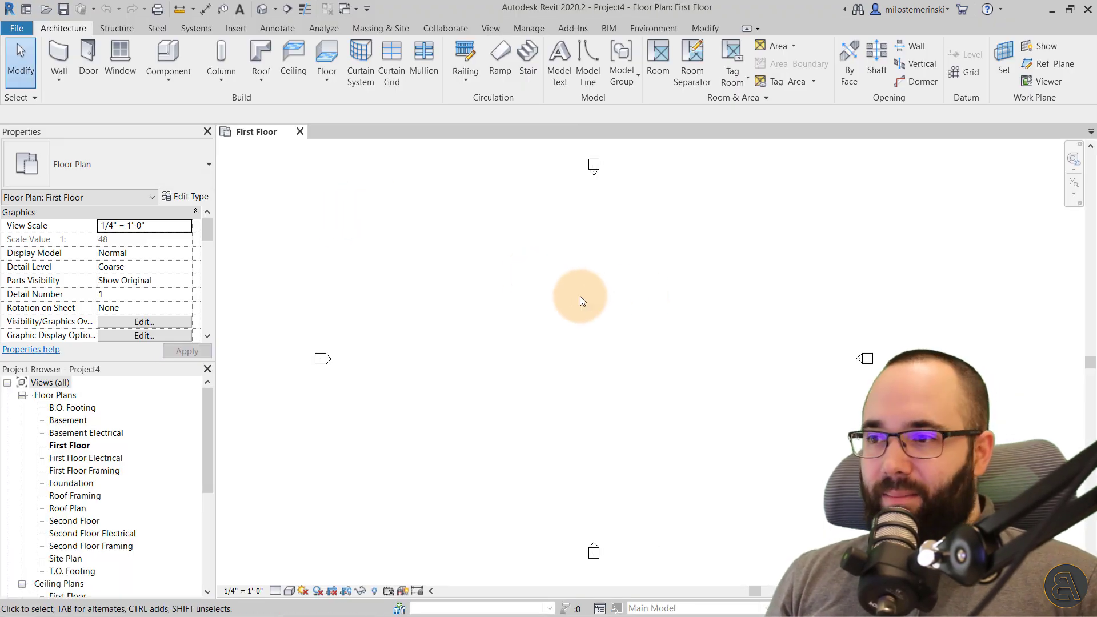
pyautogui.click(60, 51)
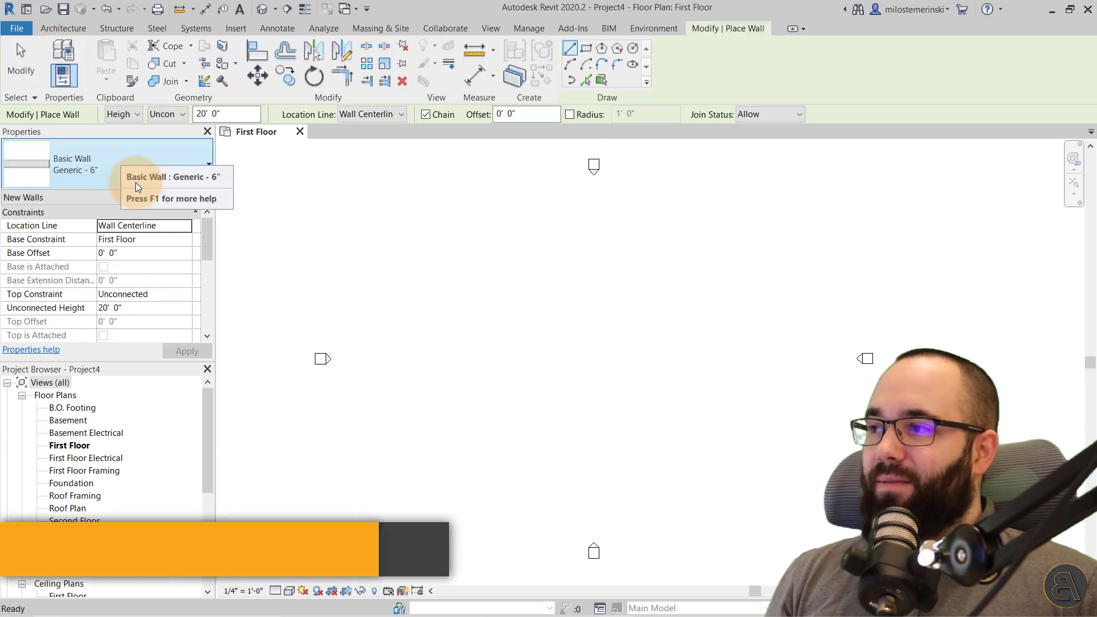
pyautogui.click(100, 174)
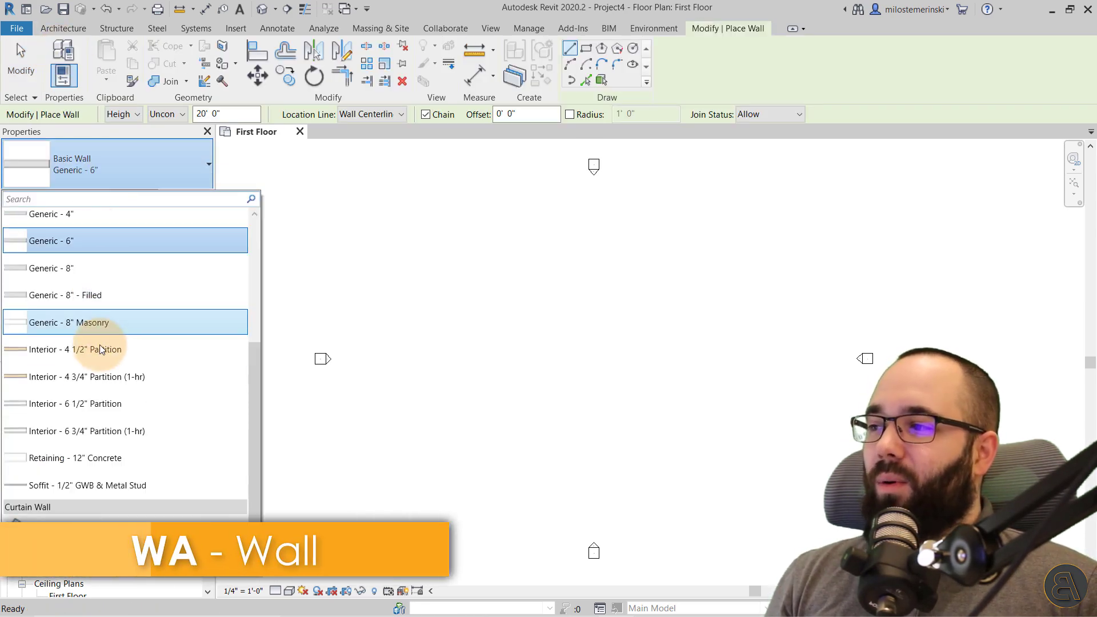
pyautogui.scroll(2, 85, 286)
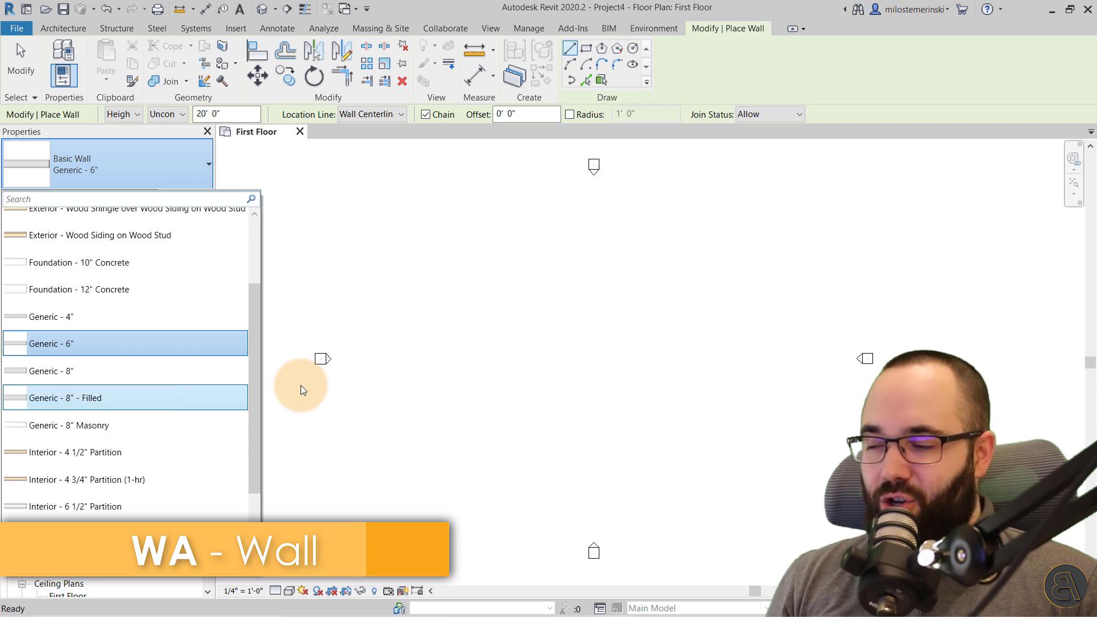
pyautogui.click(550, 302)
pyautogui.click(550, 364)
pyautogui.click(597, 364)
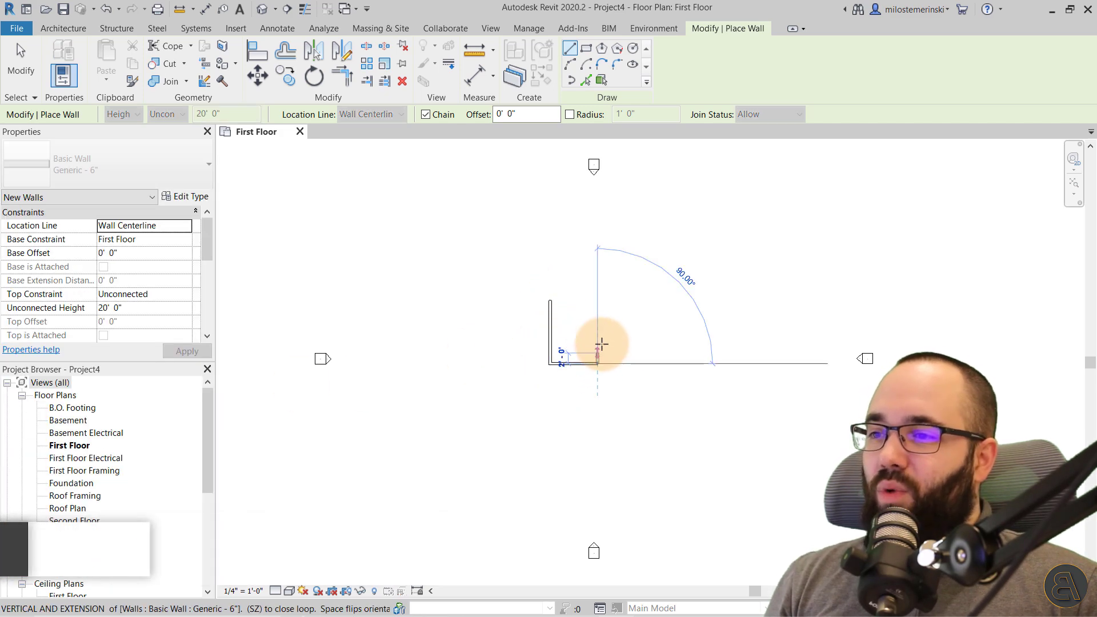
pyautogui.click(597, 320)
pyautogui.scroll(4, 579, 333)
pyautogui.press('Escape')
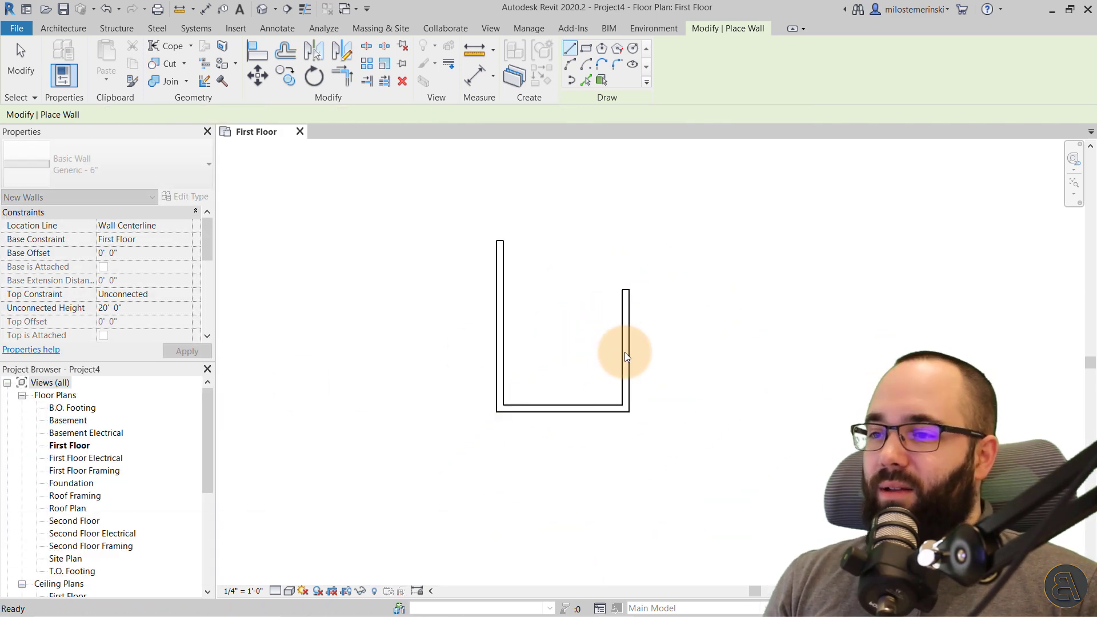
pyautogui.press('Escape')
# - Move the U's right-hand wall outward until it is 11' - 0" from the left-hand wall
pyautogui.click(625, 339)
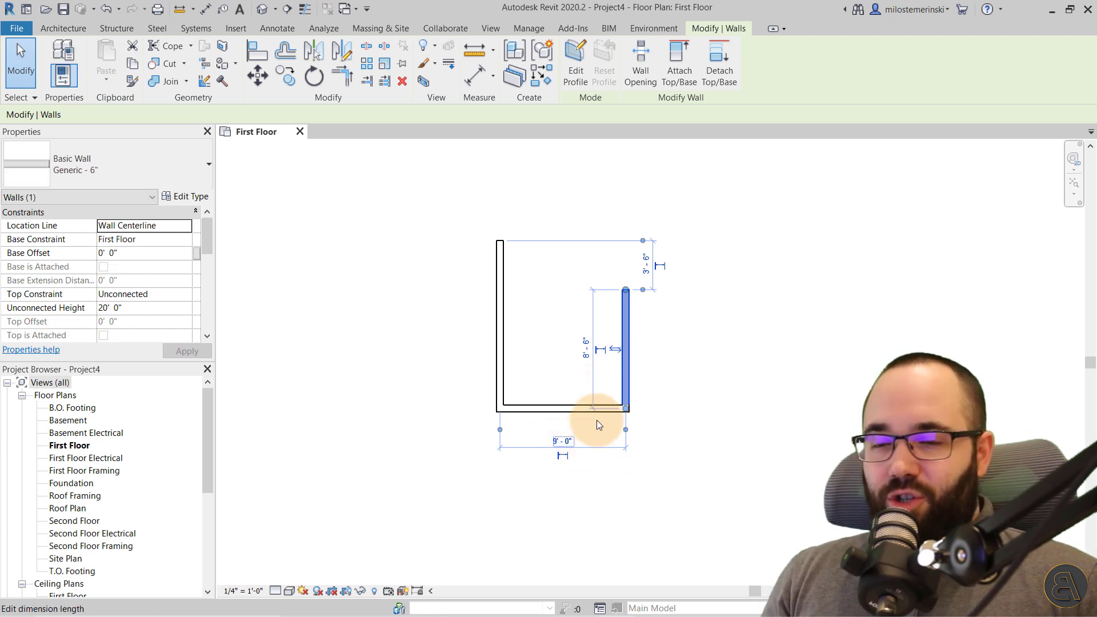
pyautogui.moveTo(630, 350); pyautogui.dragTo(657, 374)
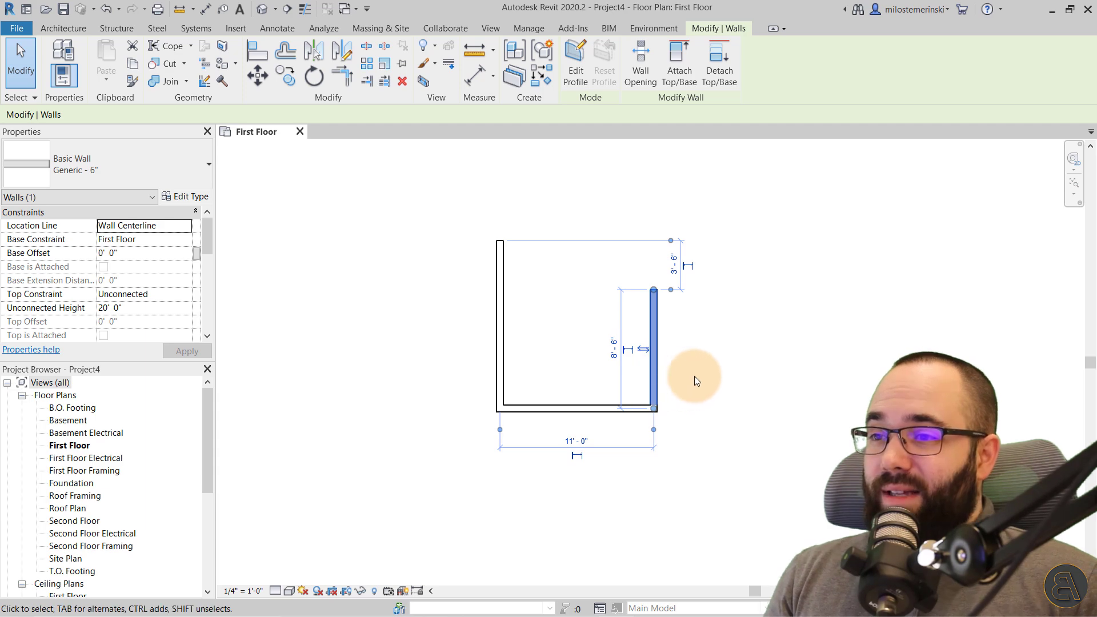
pyautogui.click(696, 376)
pyautogui.scroll(-1, 561, 305)
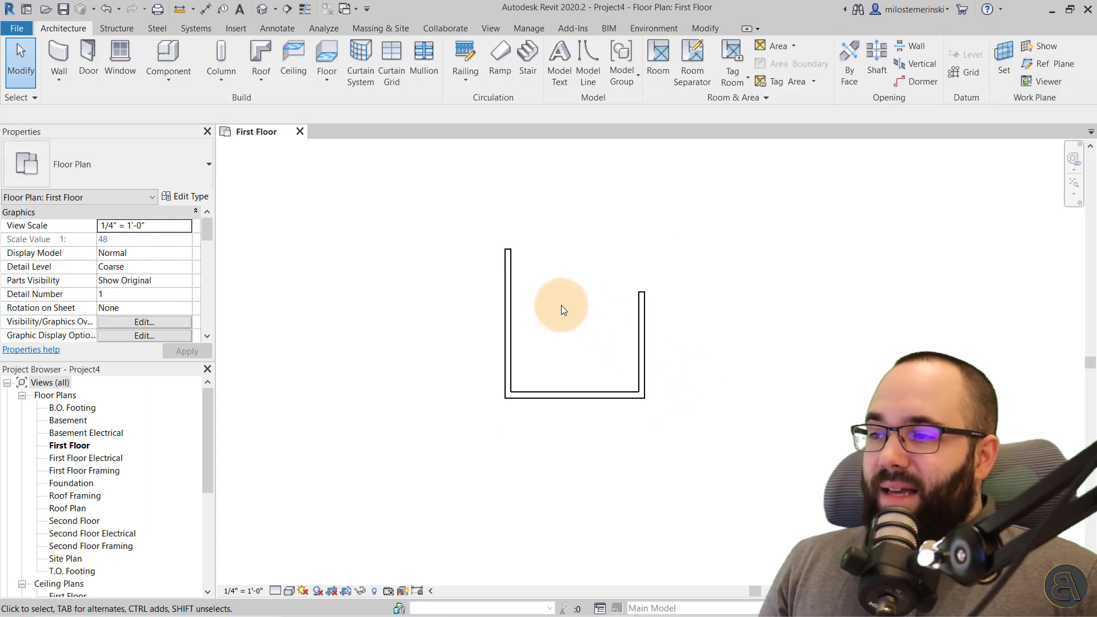
pyautogui.moveTo(561, 305); pyautogui.dragTo(504, 329, button='middle')
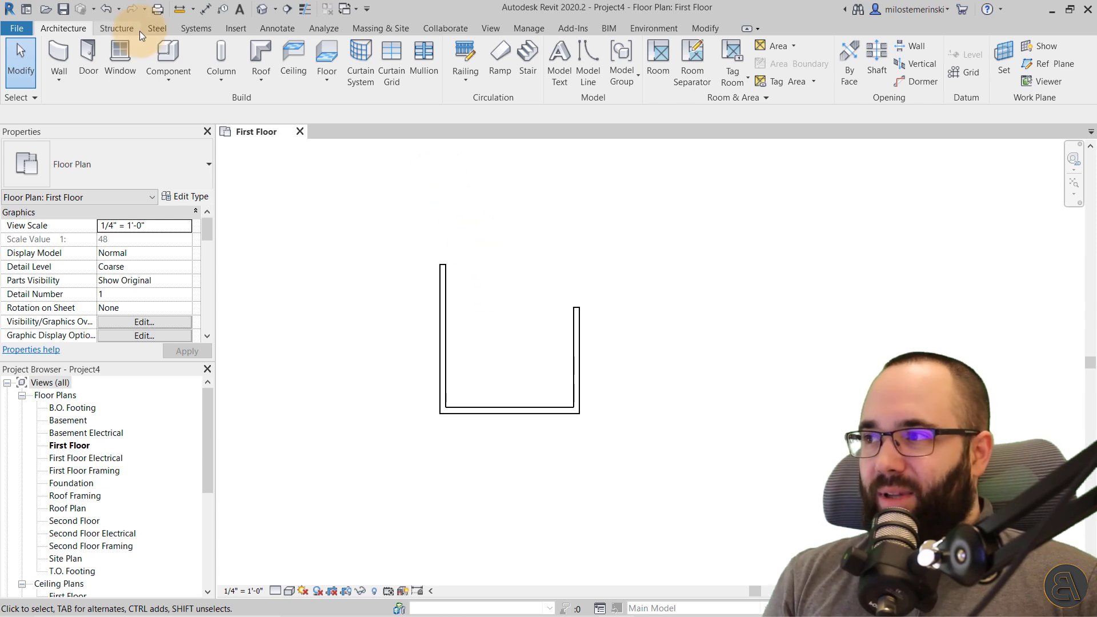
pyautogui.press('d')
pyautogui.press('r')
pyautogui.click(121, 161)
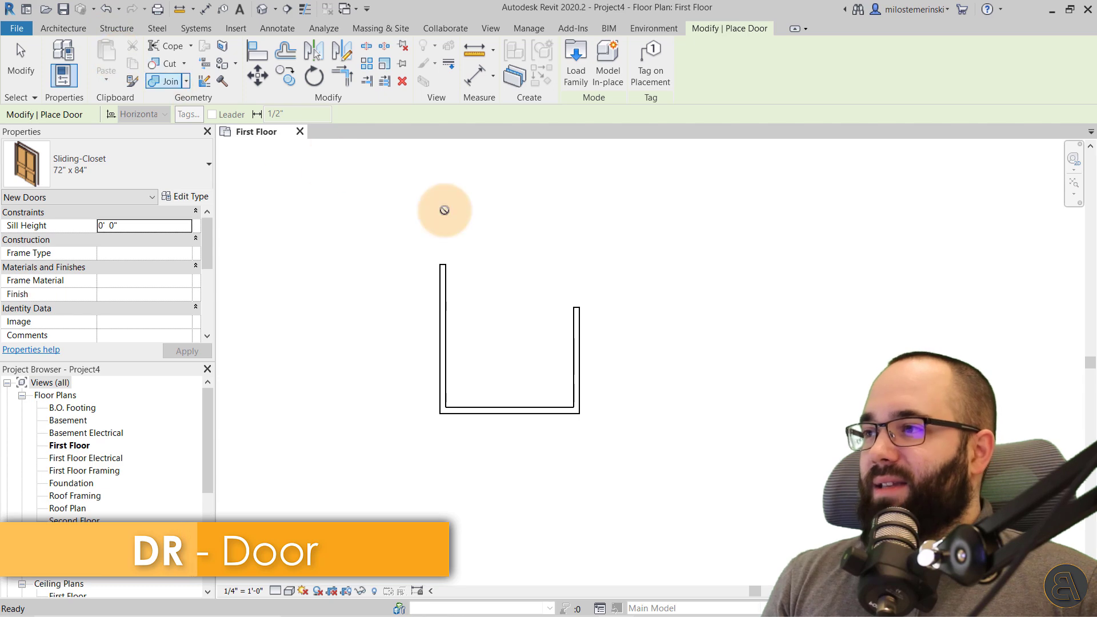
pyautogui.press('Escape')
pyautogui.press('Escape')
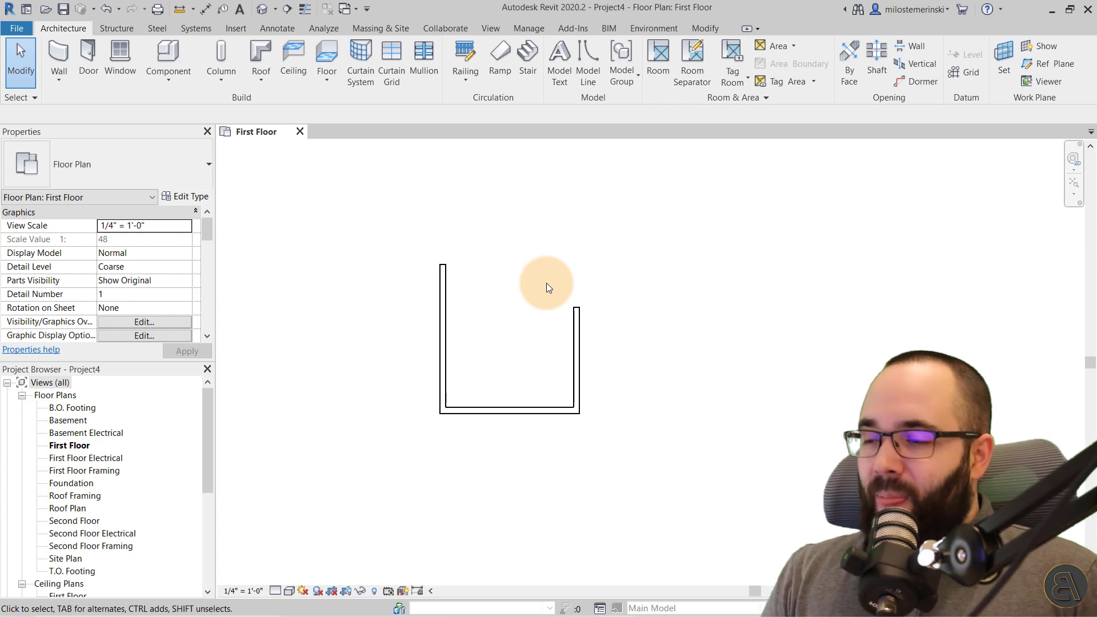
# - Move the U's left-hand wall slightly outward, away from the right-hand wall
pyautogui.moveTo(448, 315)
pyautogui.mouseDown()
pyautogui.moveTo(437, 308)
pyautogui.moveTo(441, 318)
pyautogui.mouseUp()
pyautogui.click(506, 321)
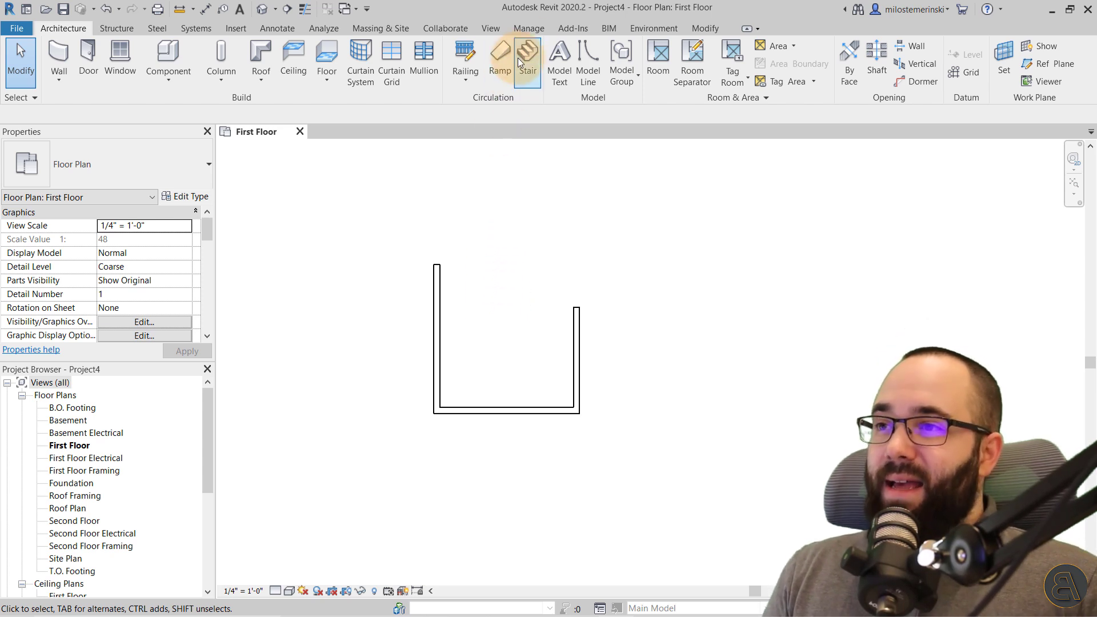
# - Set the project's length units to Meters with 2 decimal places and the unit symbol m
pyautogui.click(534, 32)
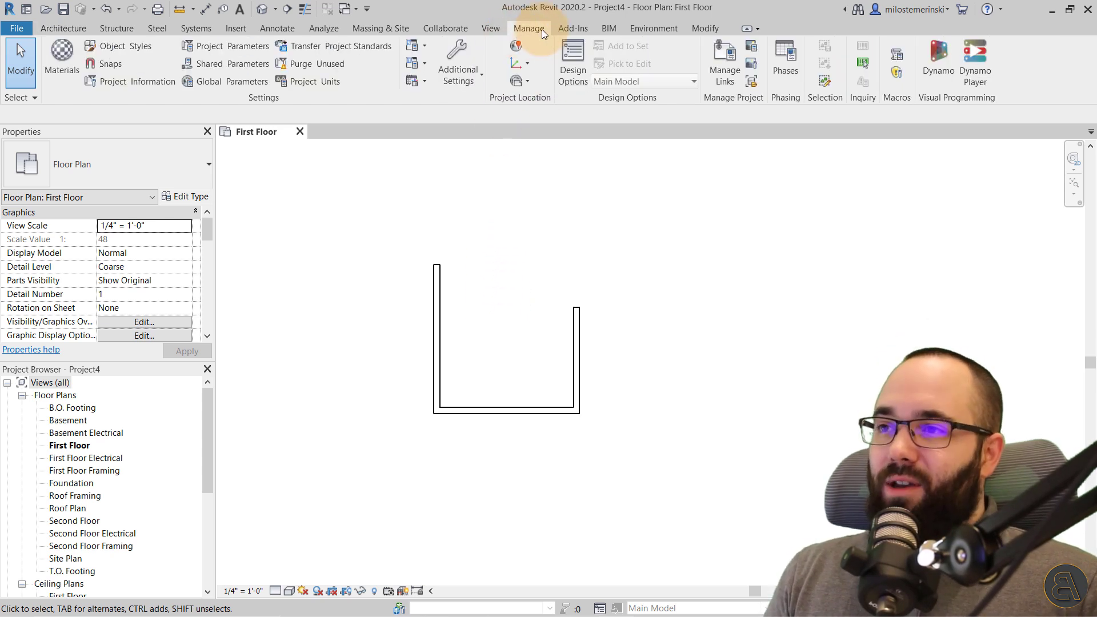
pyautogui.click(297, 84)
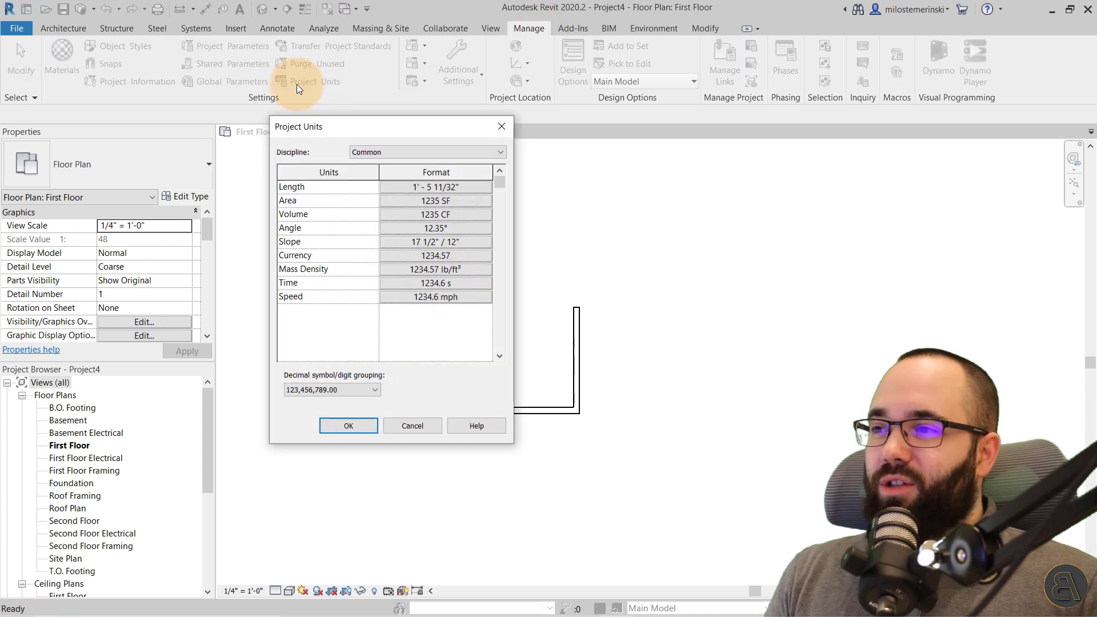
pyautogui.moveTo(319, 128); pyautogui.dragTo(388, 128)
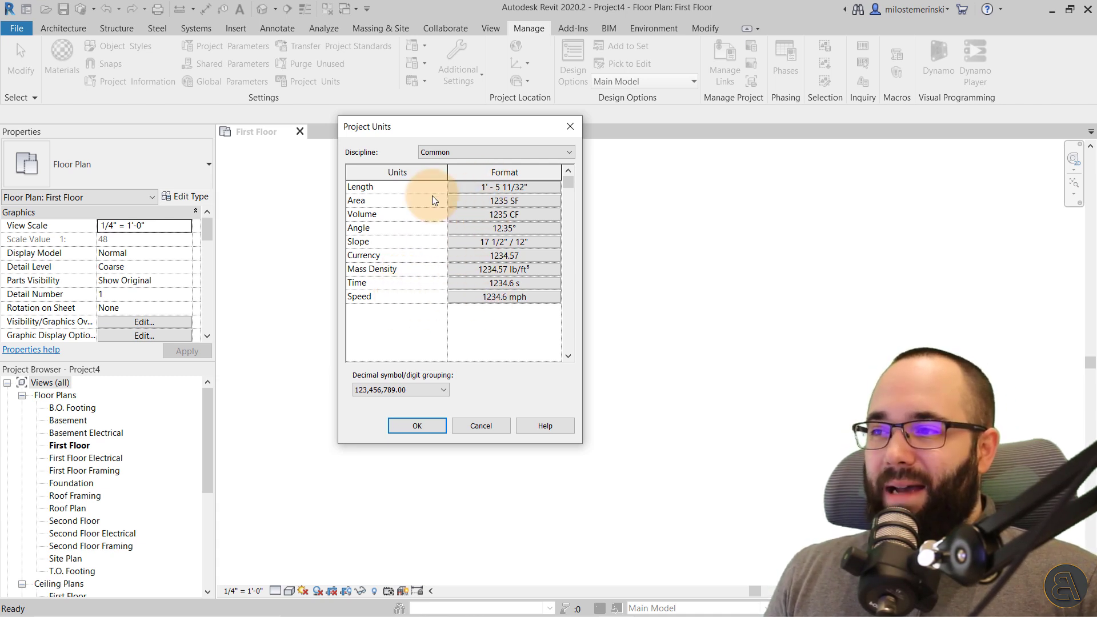
pyautogui.click(475, 189)
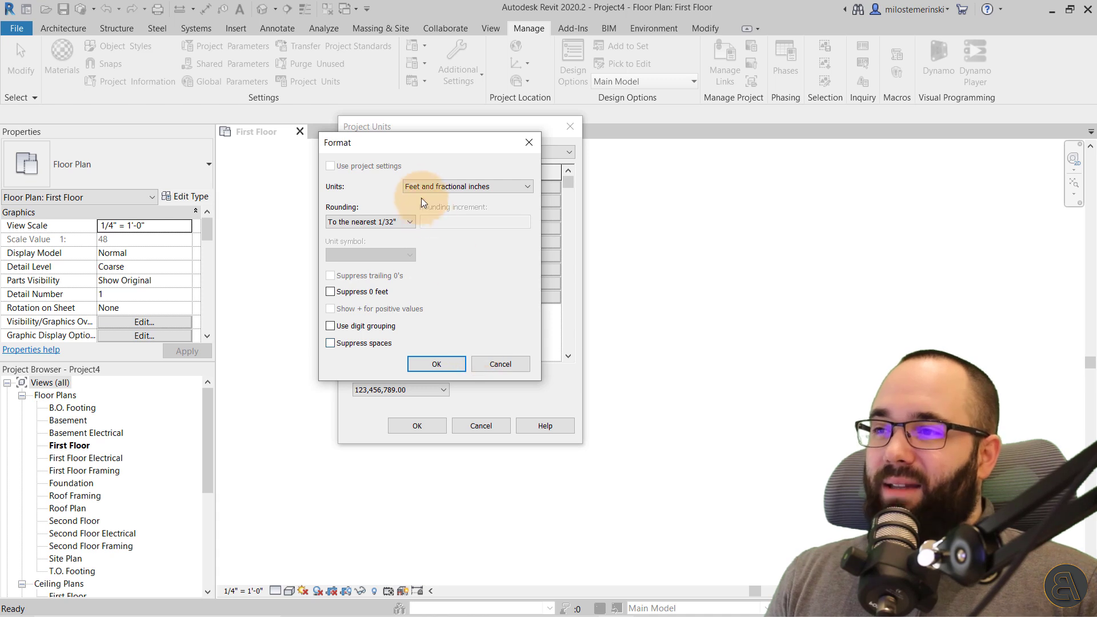
pyautogui.click(427, 187)
pyautogui.click(427, 235)
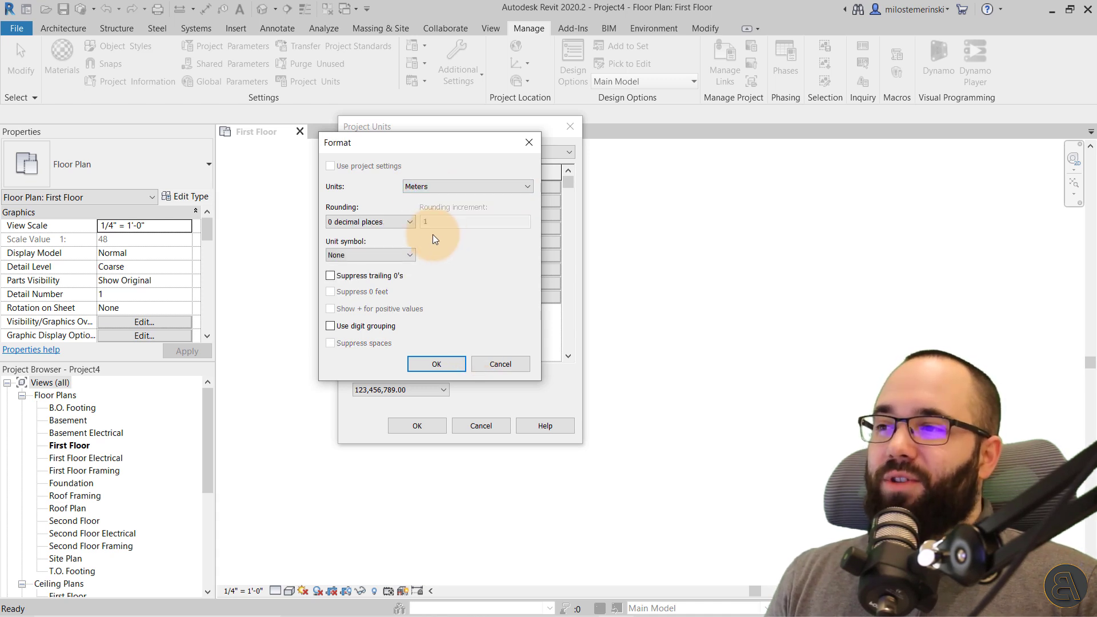
pyautogui.click(379, 224)
pyautogui.click(368, 274)
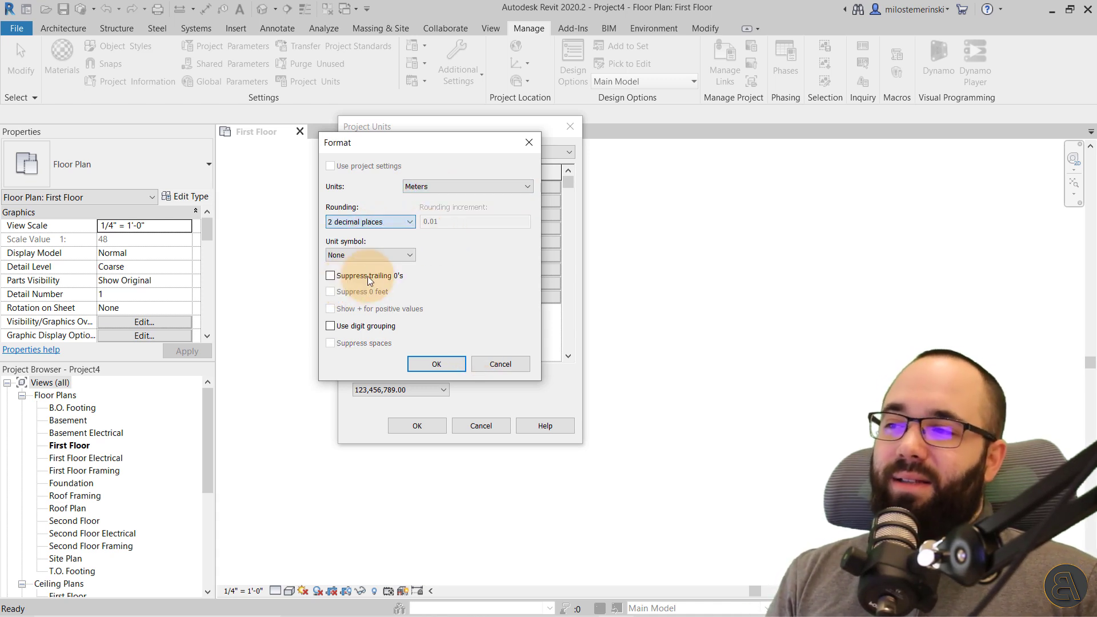
pyautogui.click(389, 255)
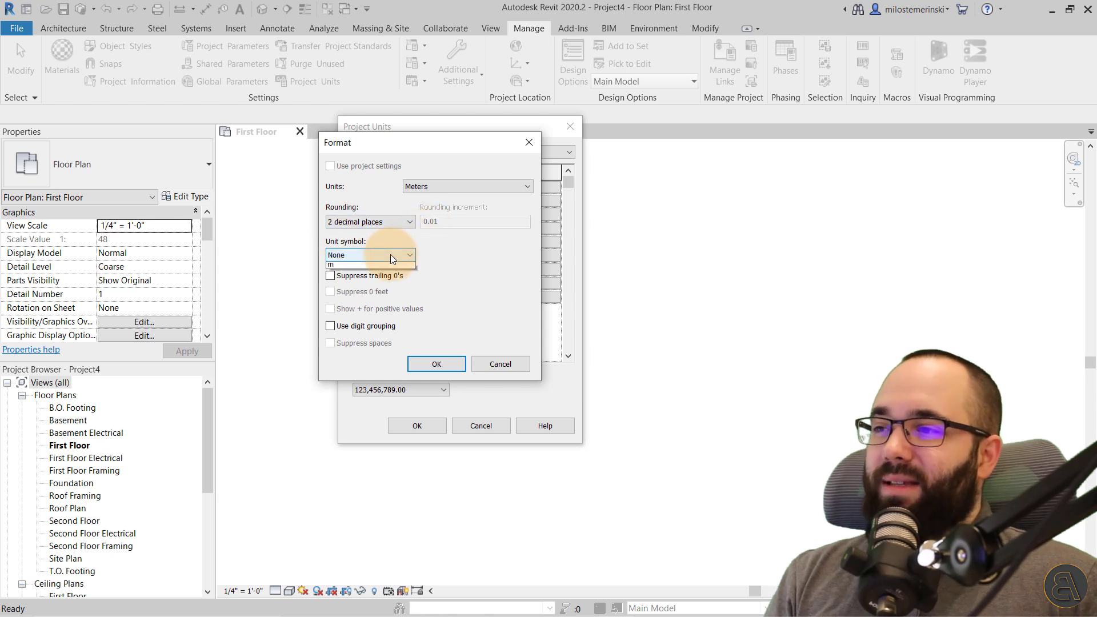
pyautogui.click(358, 272)
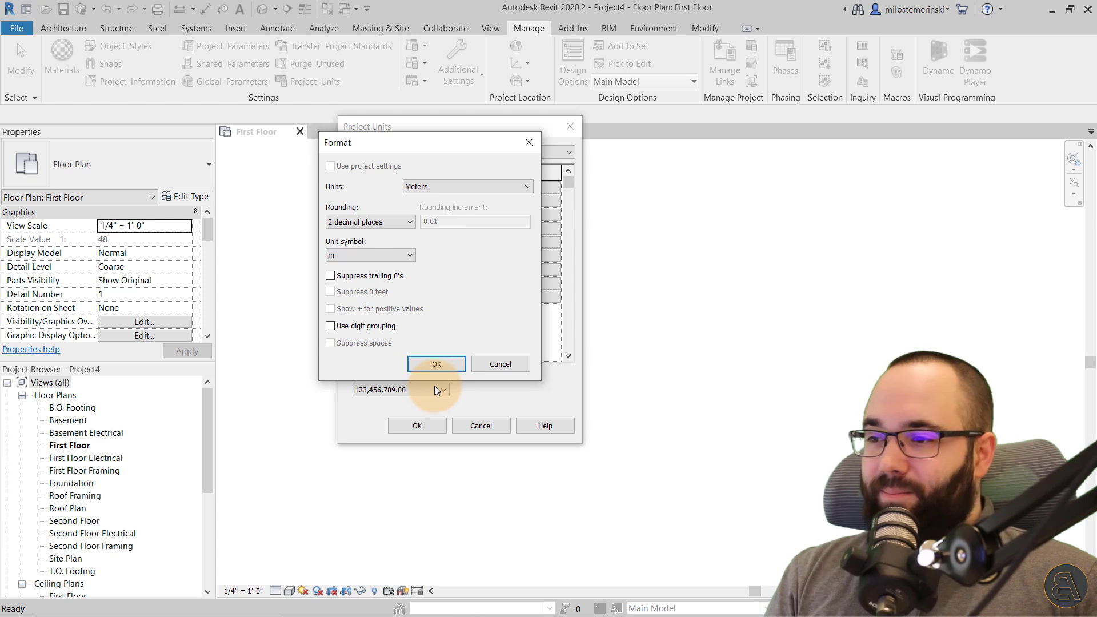
pyautogui.click(424, 364)
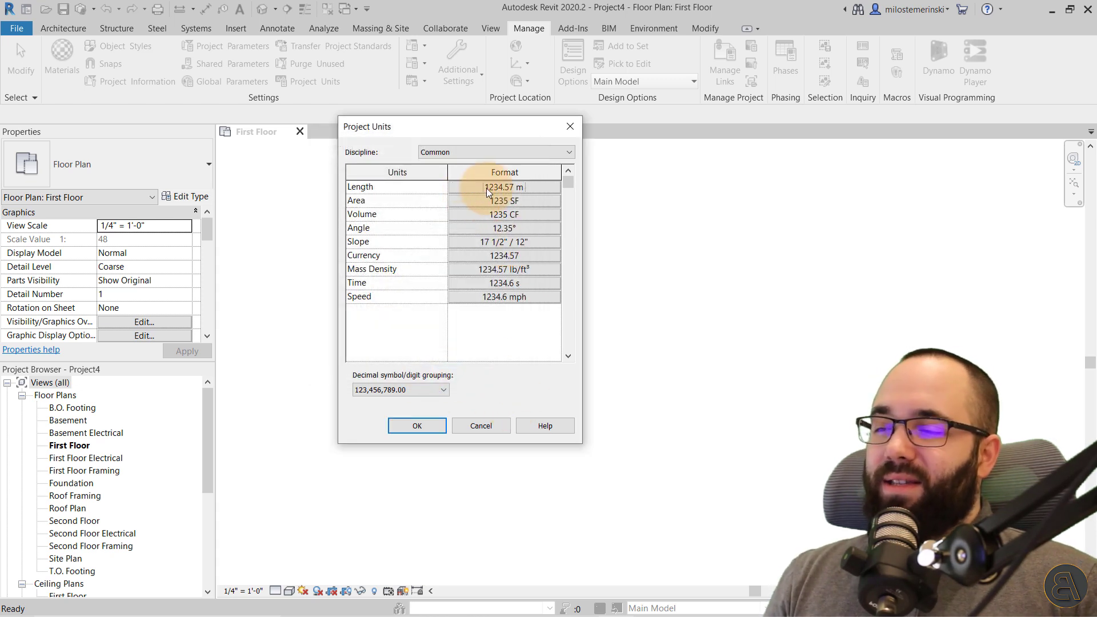
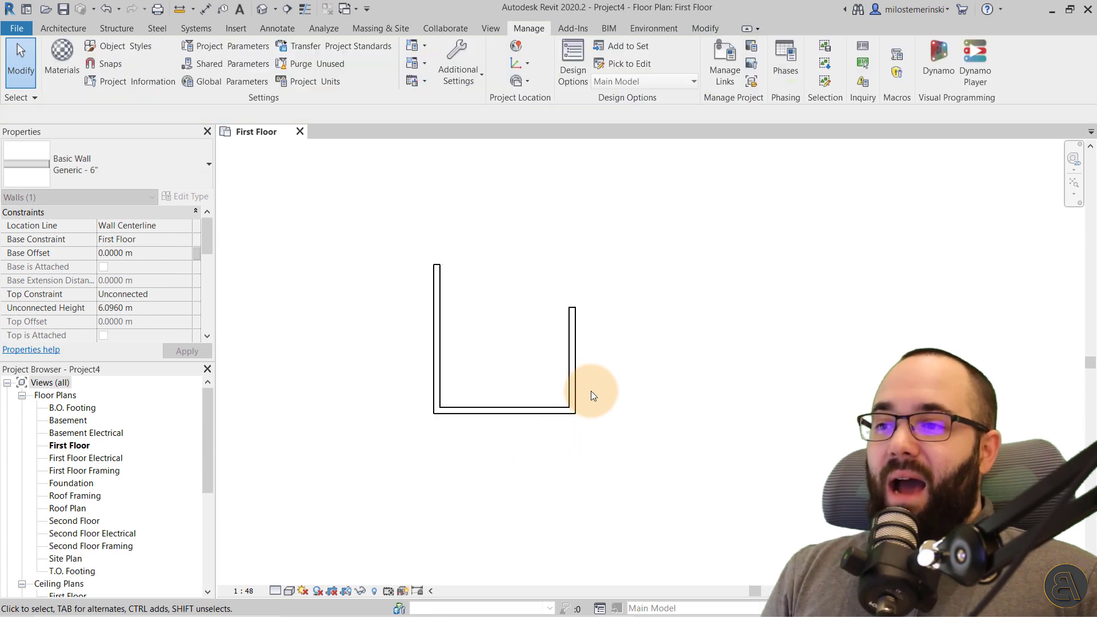
# - Change the left-hand wall's type to Generic - 8"
pyautogui.click(432, 362)
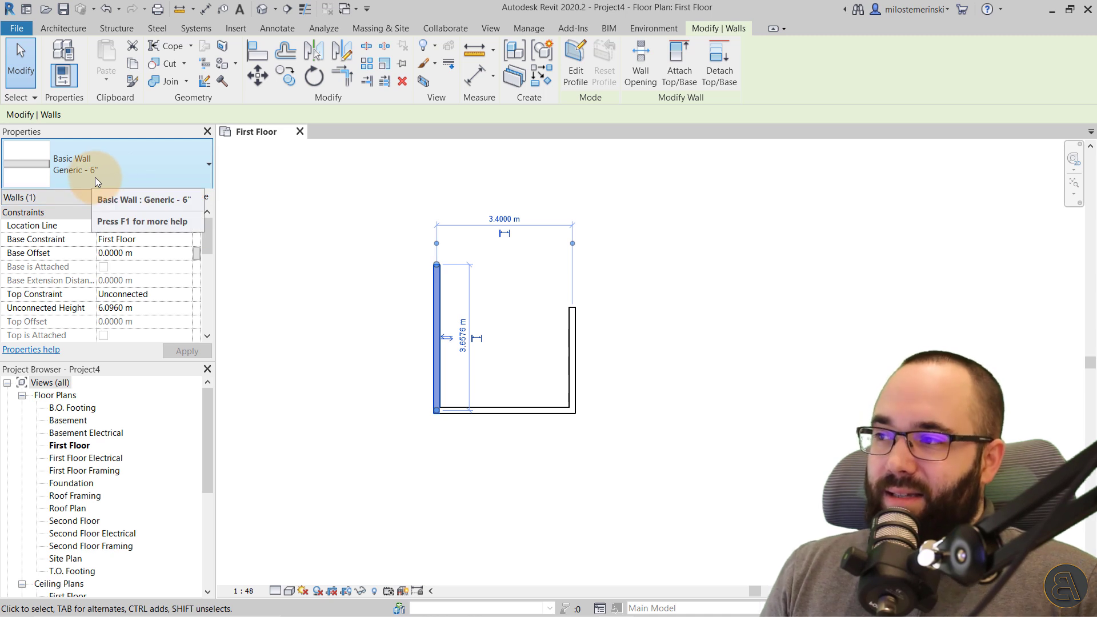
pyautogui.click(95, 178)
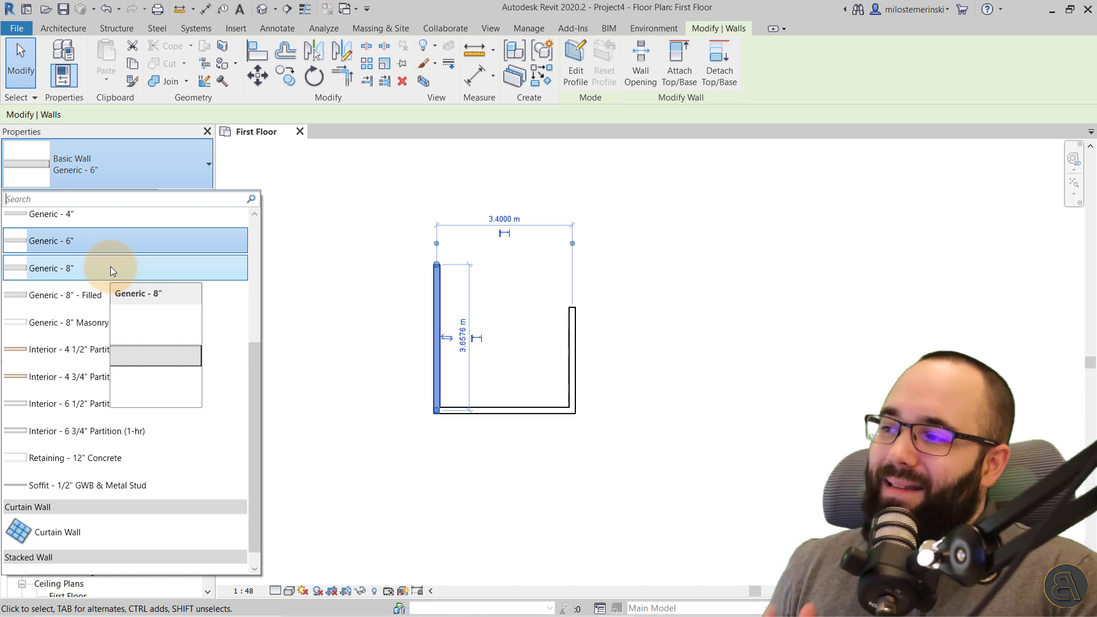
pyautogui.click(70, 272)
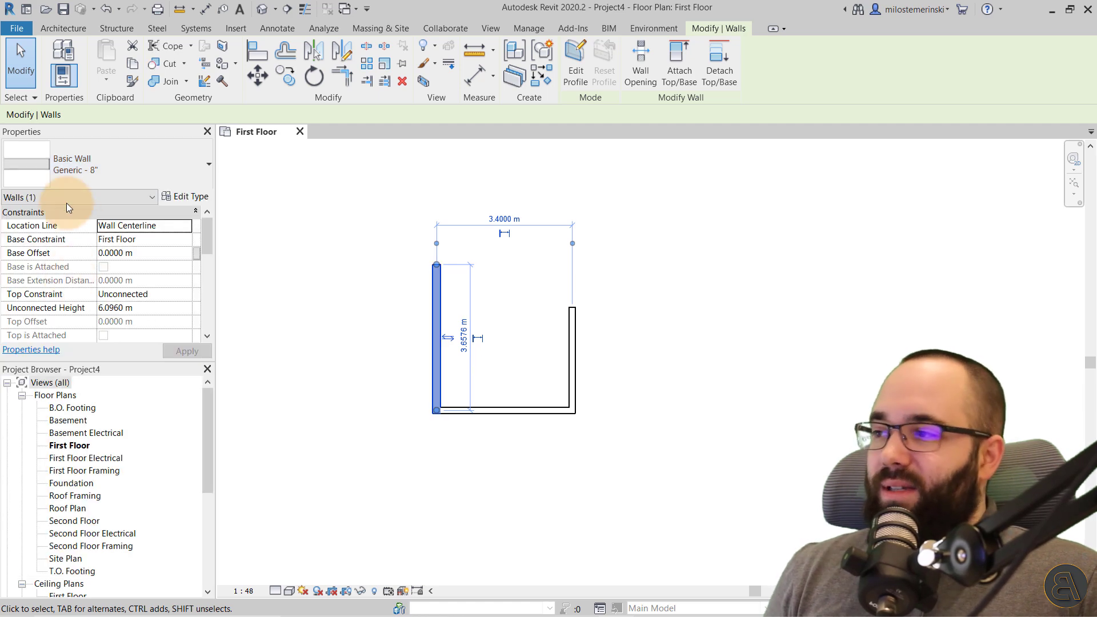
pyautogui.click(72, 165)
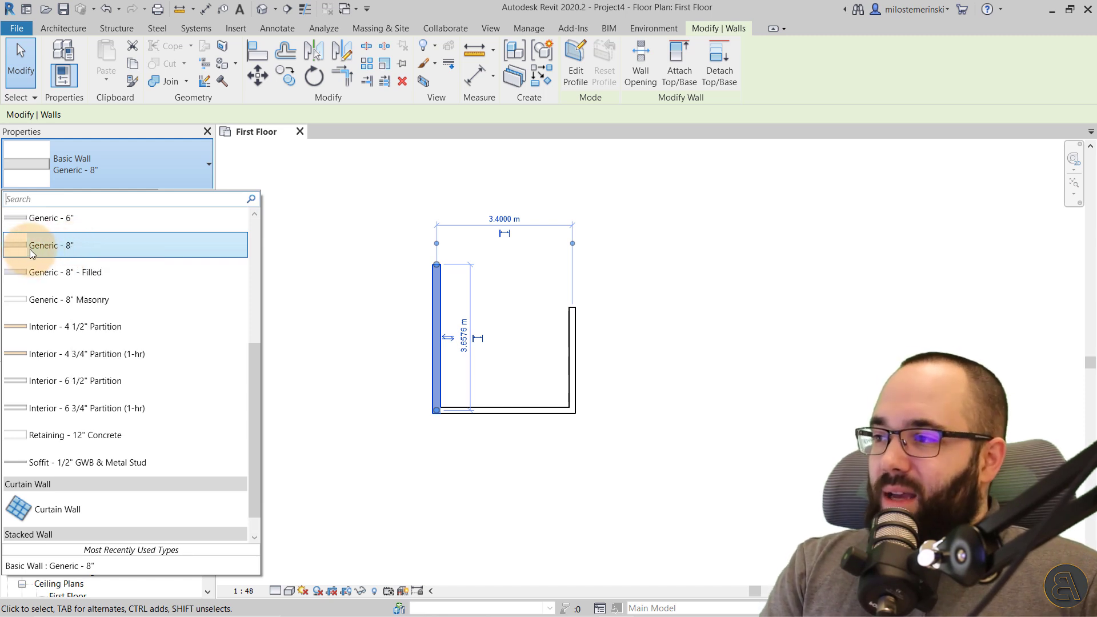
pyautogui.click(67, 246)
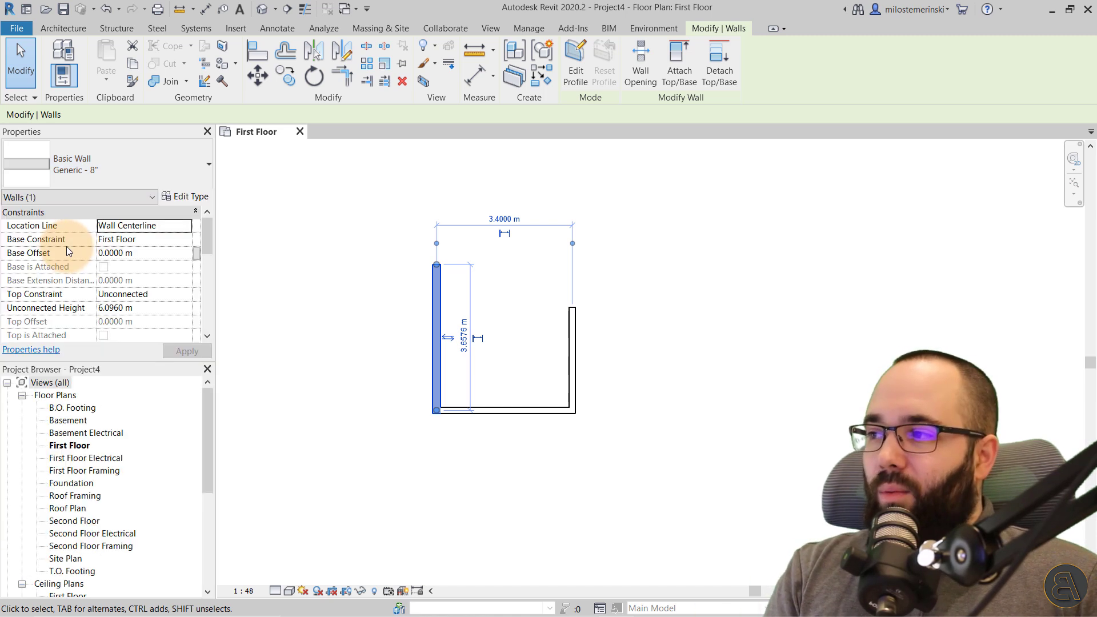
# - Set the Structure layer thickness of the Generic - 8" wall type to 0.4032 m and apply the change
pyautogui.click(186, 197)
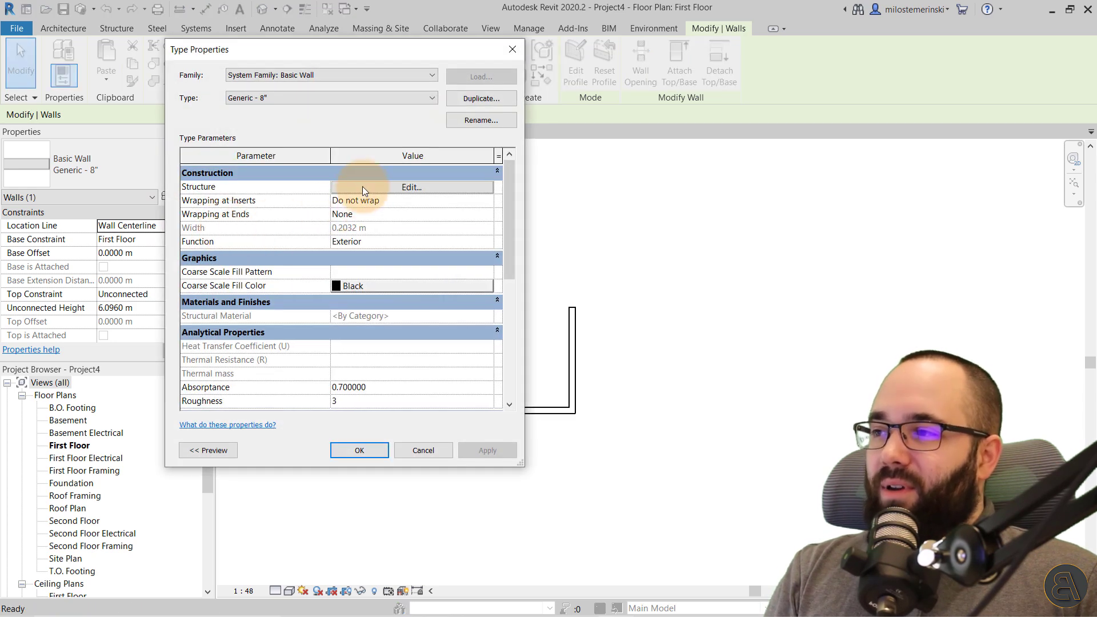
pyautogui.click(363, 187)
pyautogui.moveTo(314, 59); pyautogui.dragTo(347, 105)
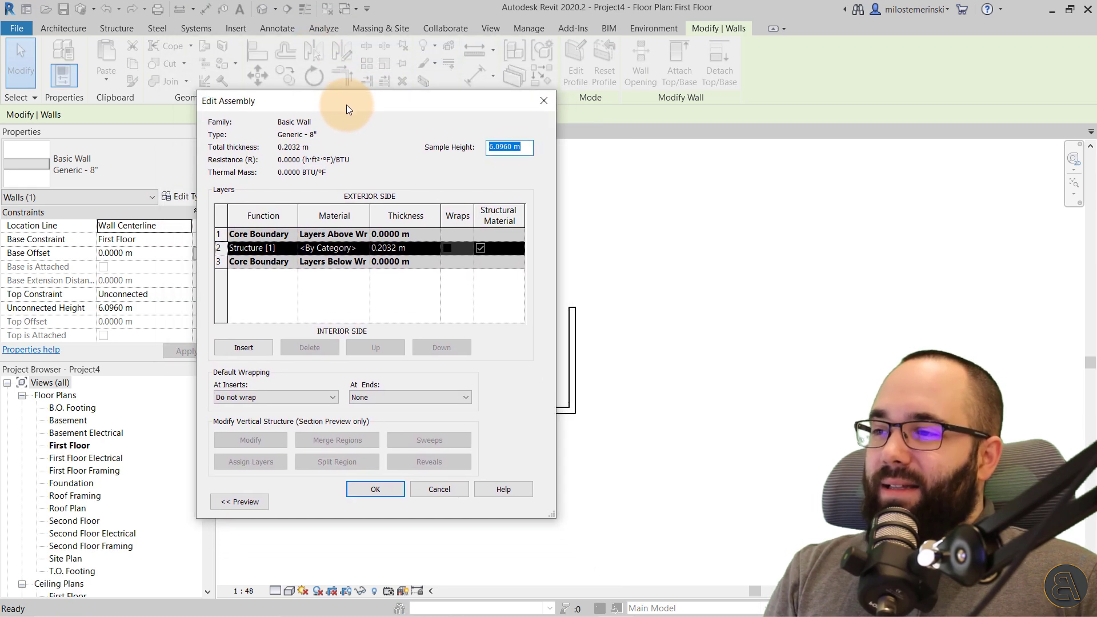
pyautogui.click(407, 249)
pyautogui.click(381, 249)
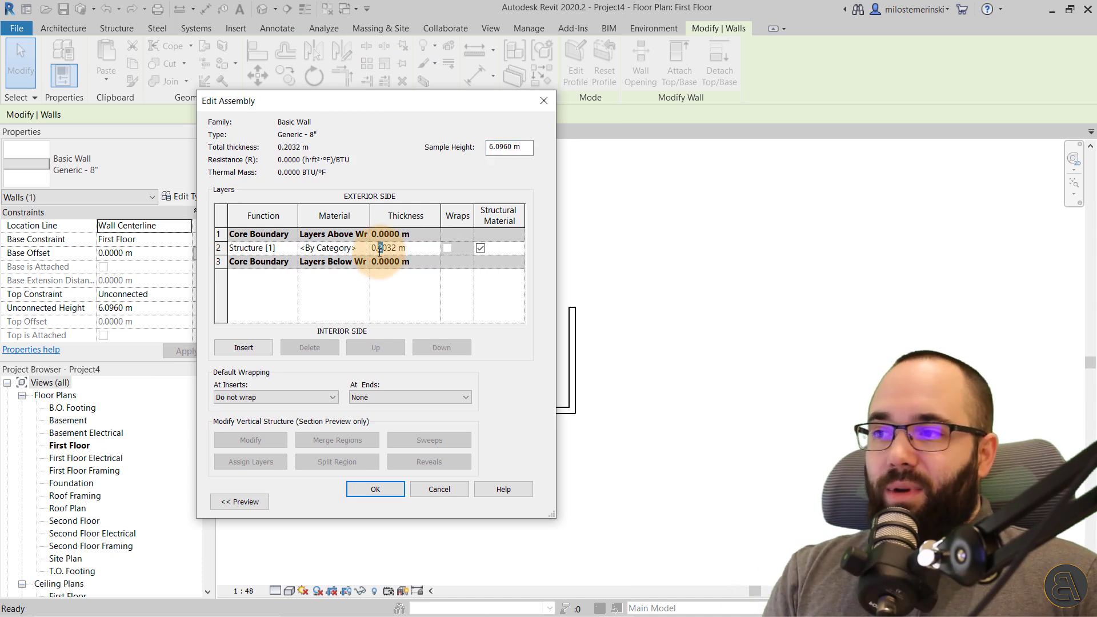
pyautogui.write('4')
pyautogui.click(379, 490)
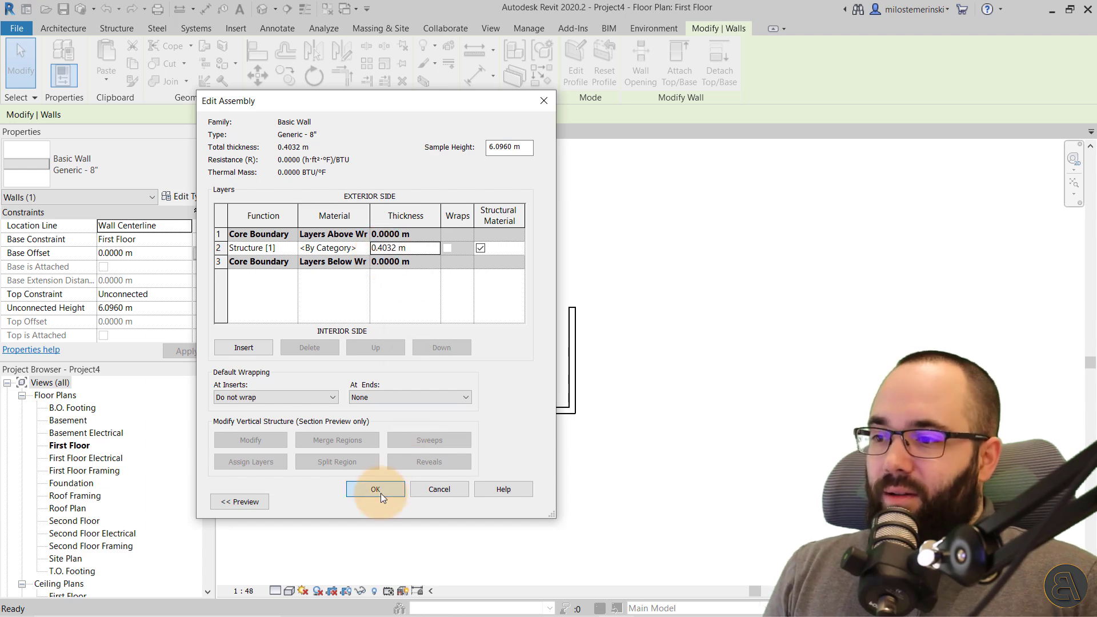
pyautogui.click(521, 500)
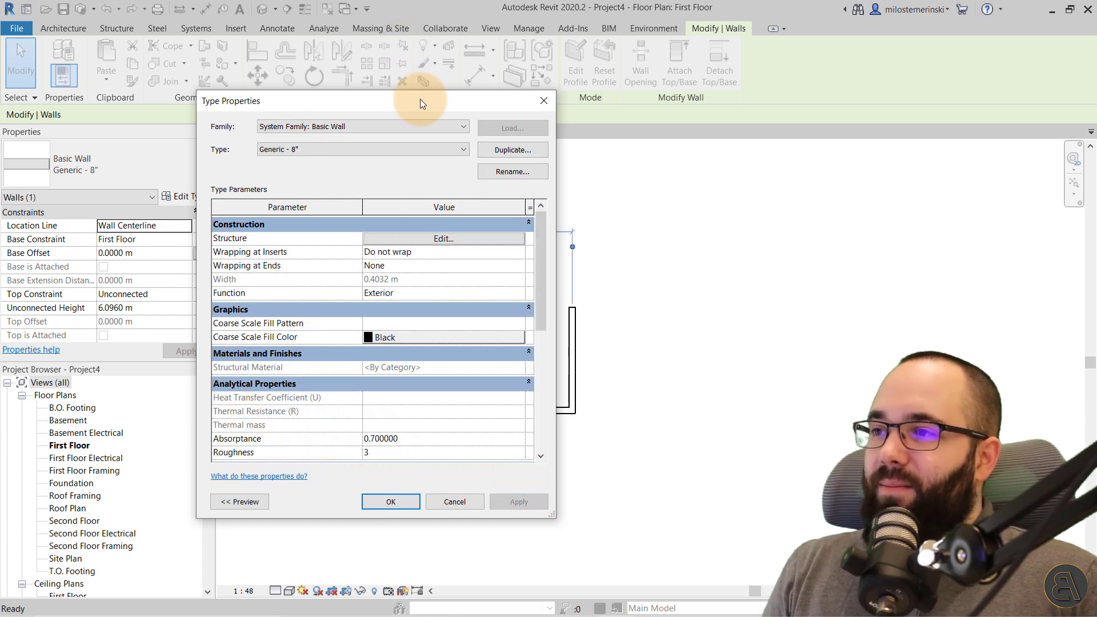
# - Rename the left-hand wall's type to Generic - ba and accept the type properties
pyautogui.moveTo(420, 98); pyautogui.dragTo(382, 104)
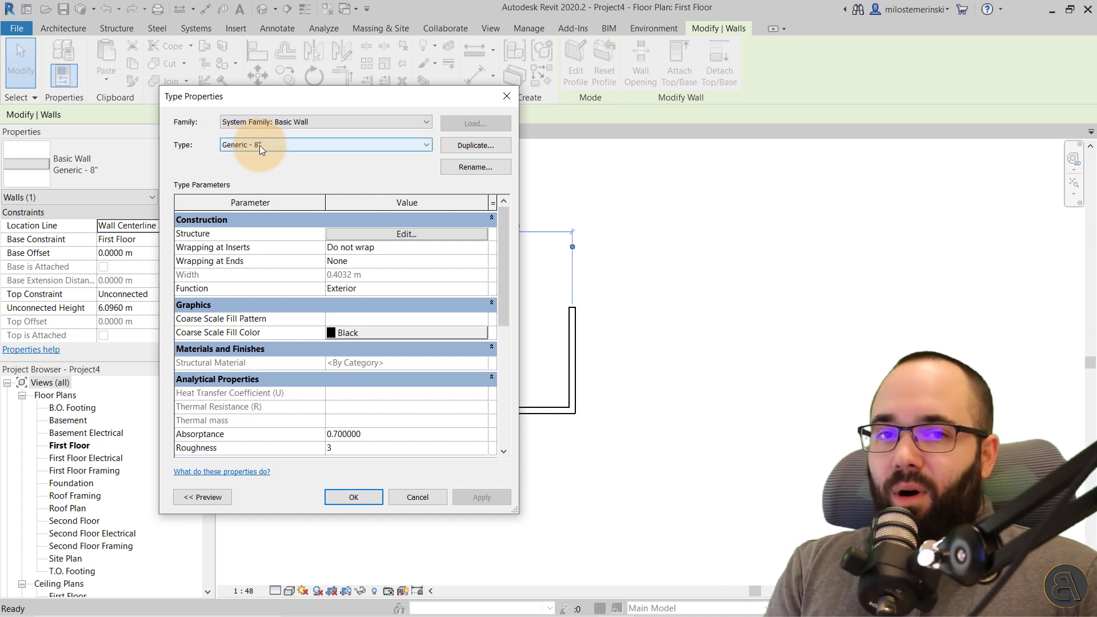
pyautogui.click(461, 167)
pyautogui.click(411, 252)
pyautogui.moveTo(412, 252); pyautogui.dragTo(399, 255)
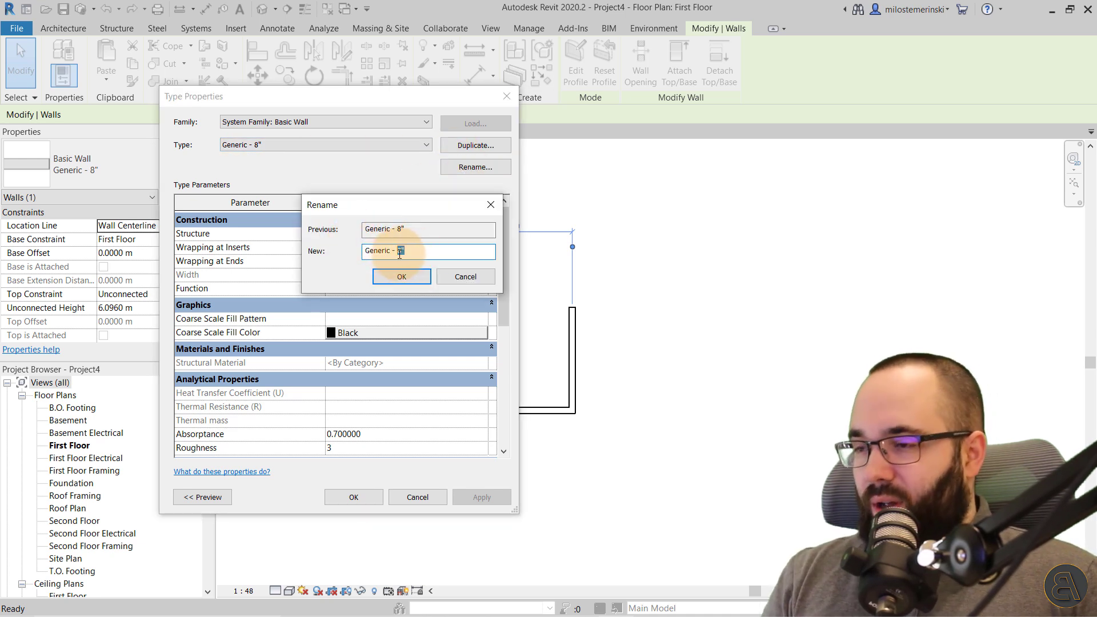
pyautogui.write('ra')
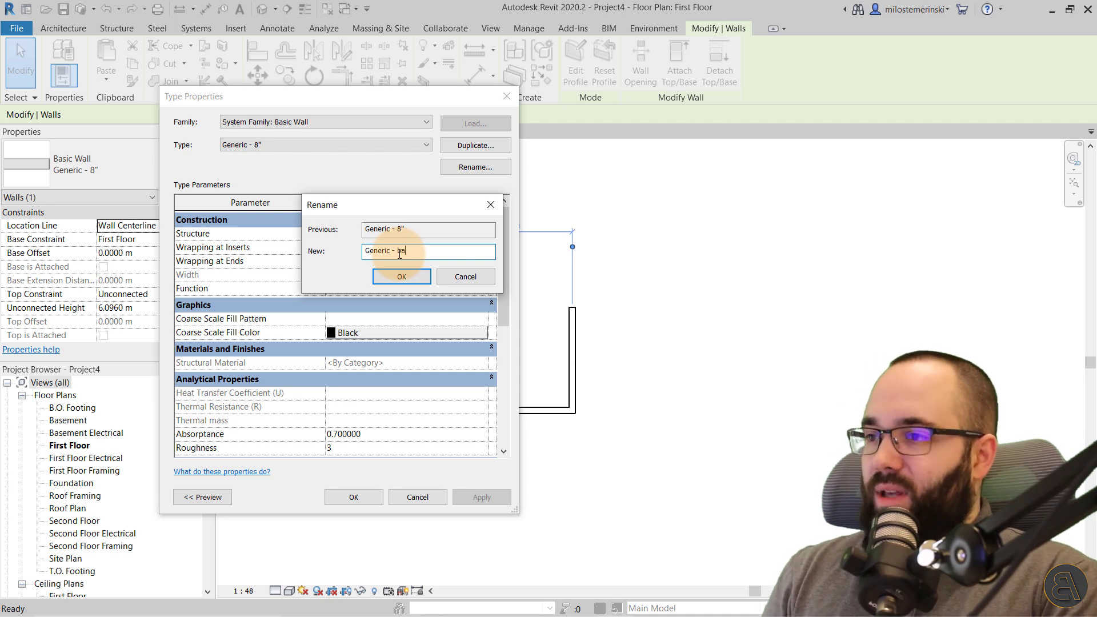
pyautogui.click(413, 276)
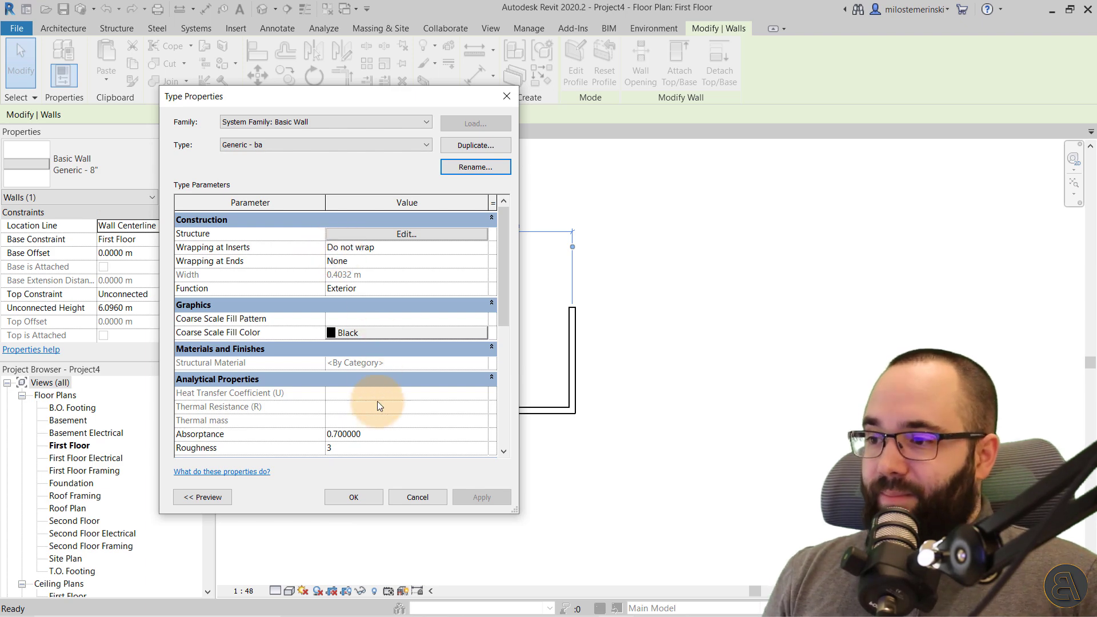
pyautogui.click(354, 498)
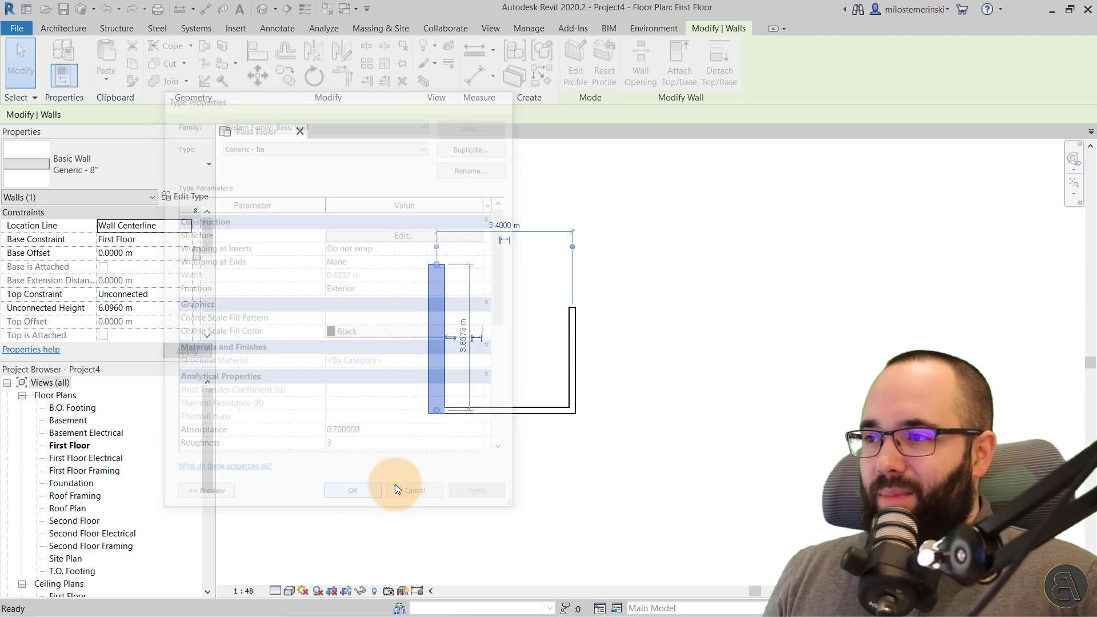
pyautogui.click(352, 162)
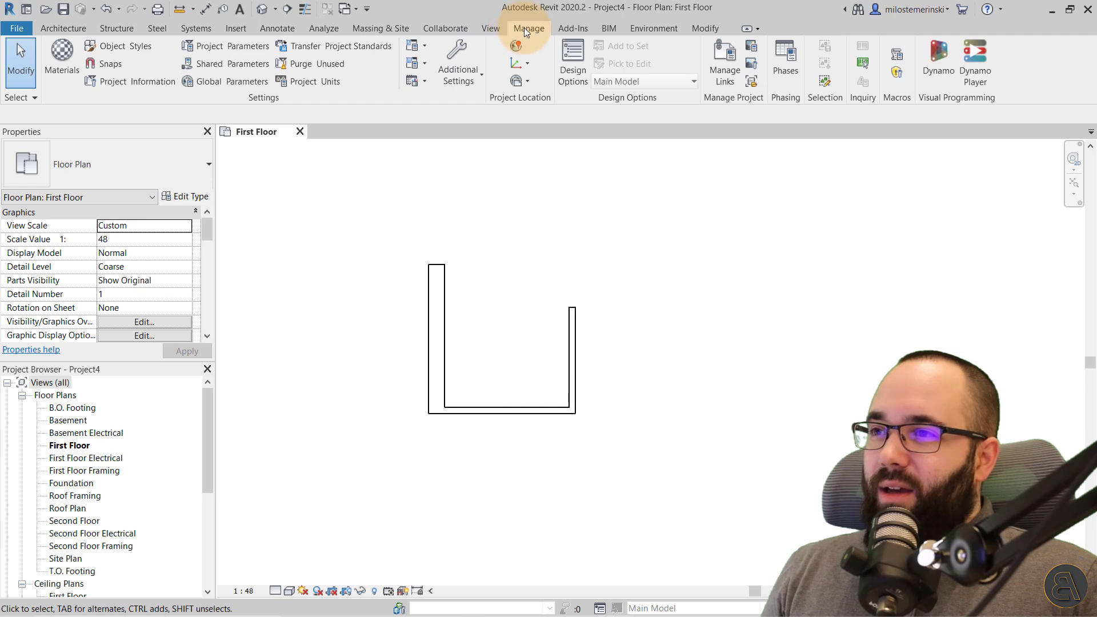
# - Check the project units, and move the U's right-hand wall slightly inward, about 3.3 m from the left-hand wall
pyautogui.click(331, 80)
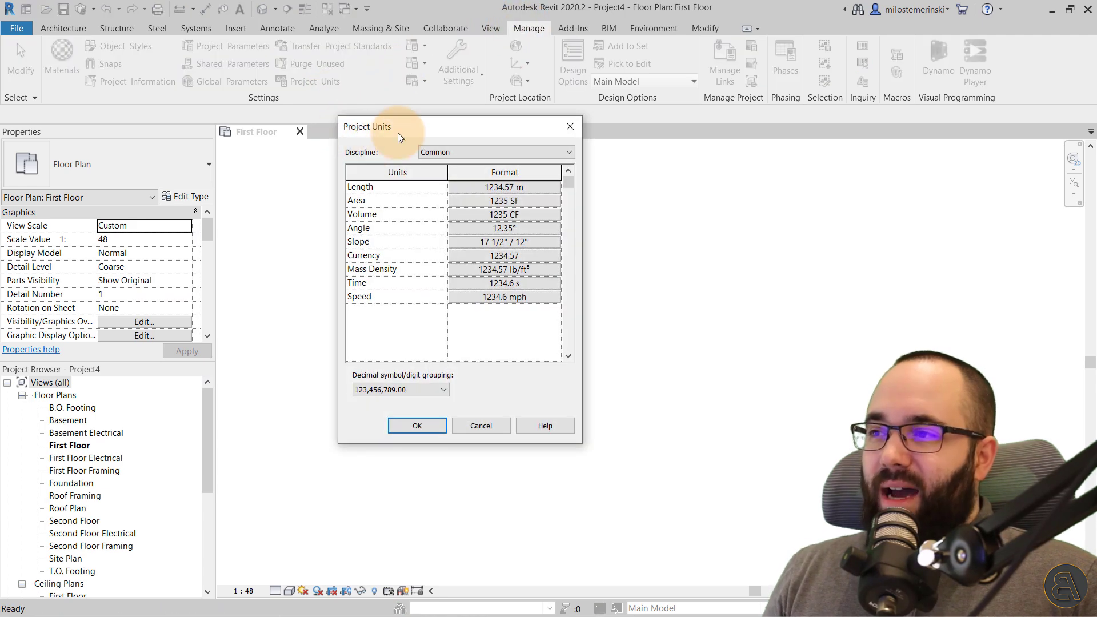
pyautogui.press('Escape')
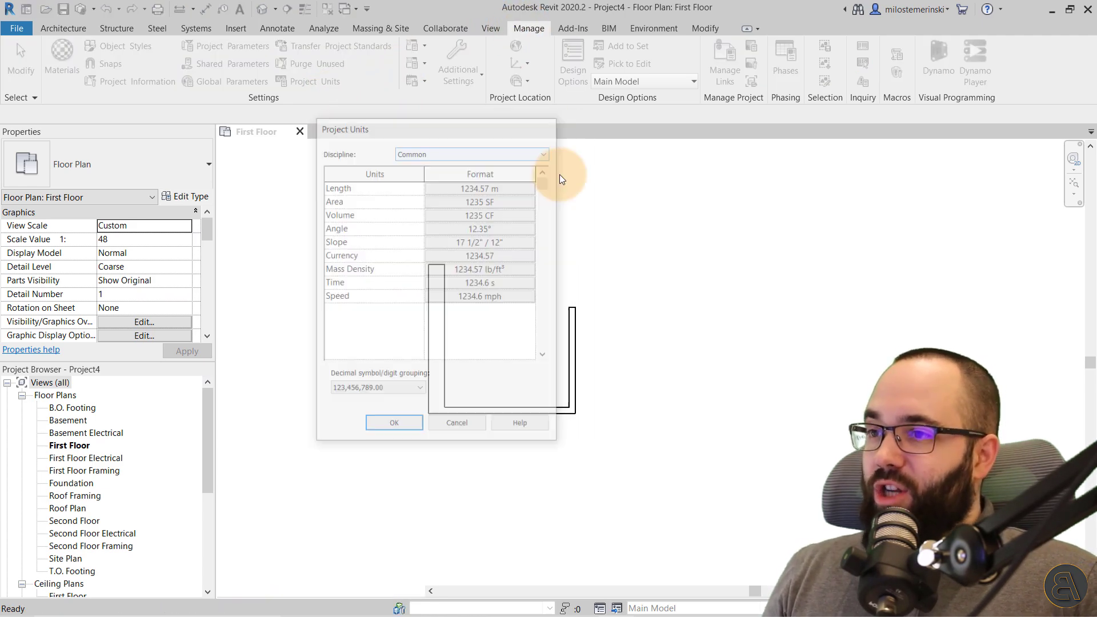
pyautogui.moveTo(578, 350); pyautogui.dragTo(534, 367)
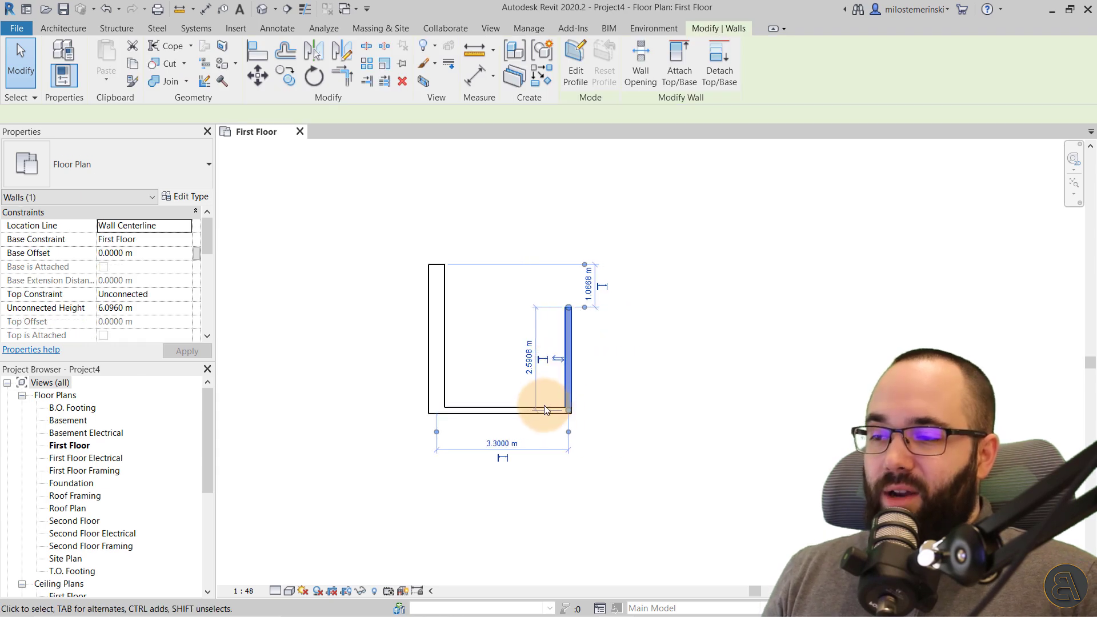
pyautogui.click(489, 364)
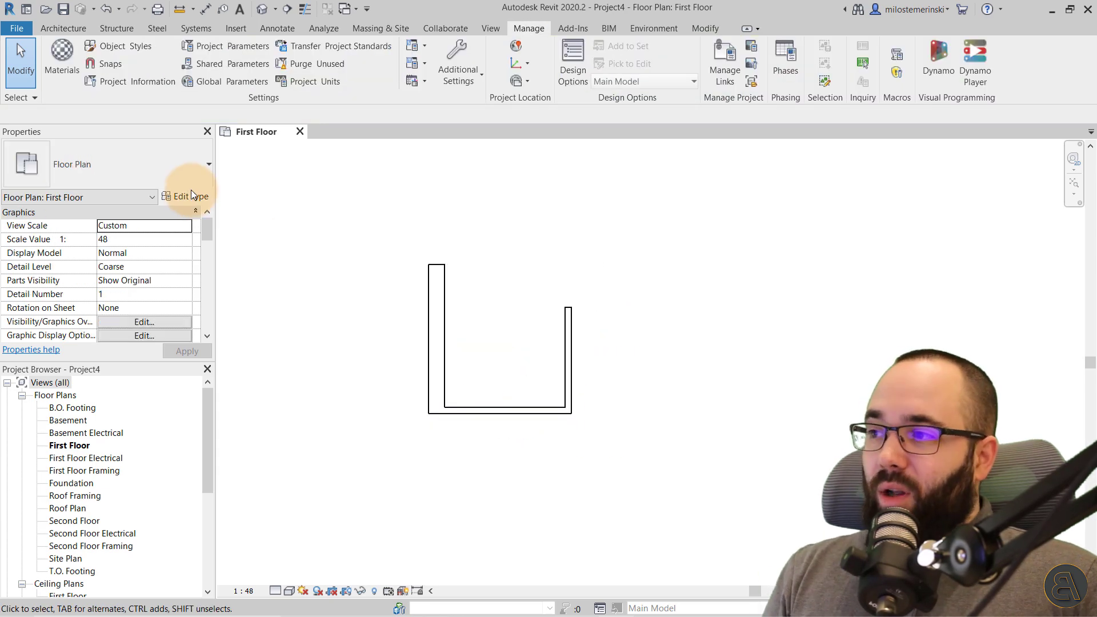
# - Inspect the layer assembly and Structure thickness of the left-hand wall's Generic - ba type without changing it
pyautogui.click(449, 297)
pyautogui.click(202, 198)
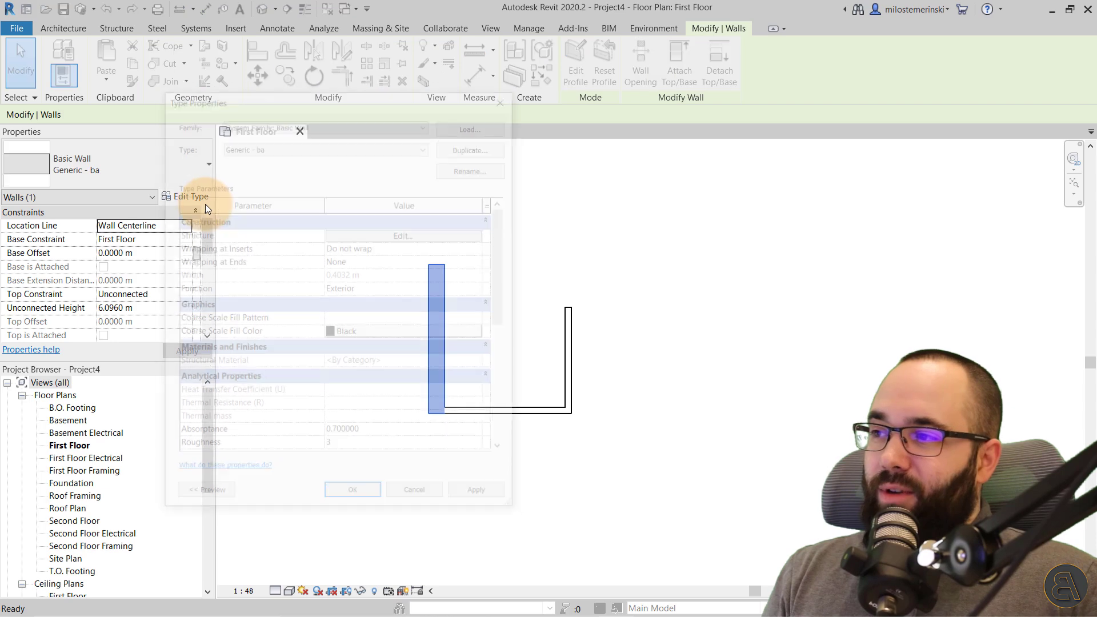
pyautogui.click(391, 234)
pyautogui.click(364, 243)
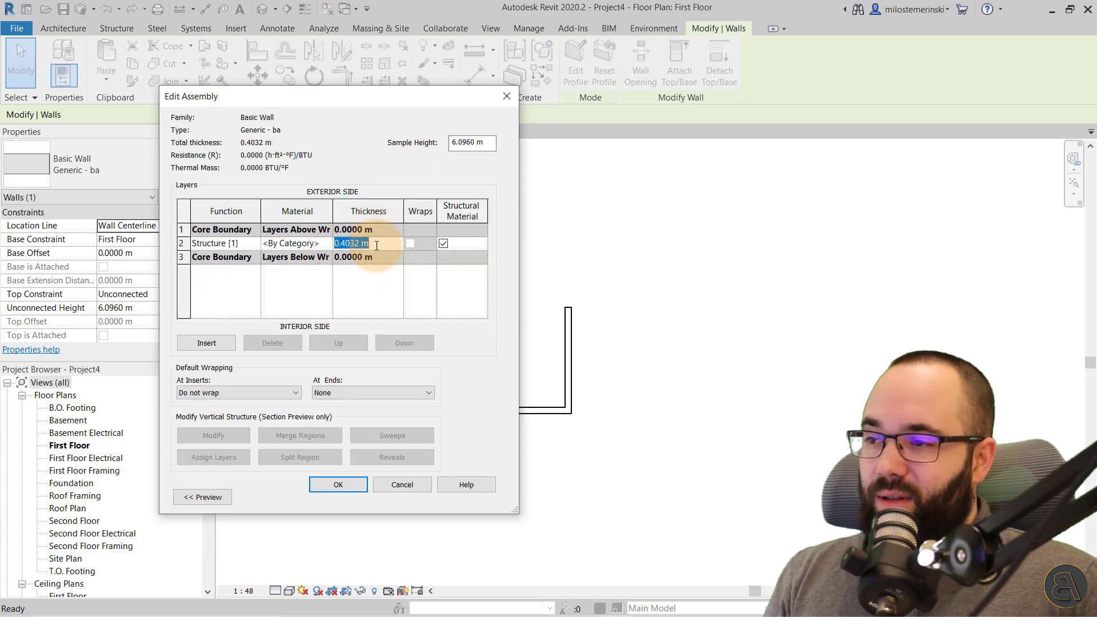
pyautogui.click(507, 97)
# - Browse the available basic wall types and view the Generic - 6" properties without assigning that type
pyautogui.click(273, 146)
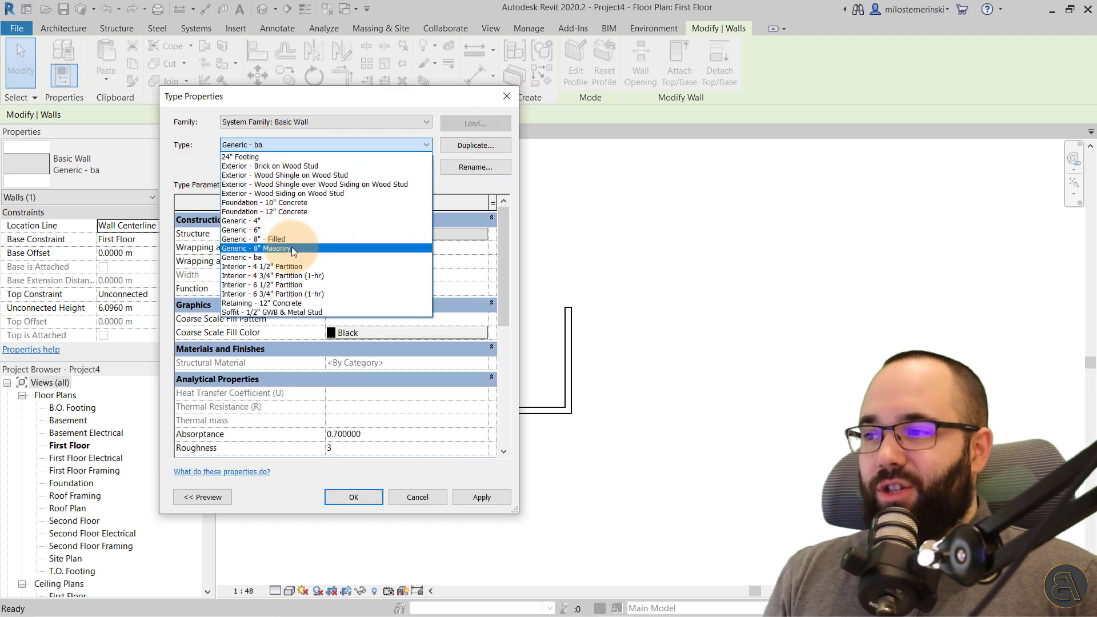
pyautogui.click(309, 230)
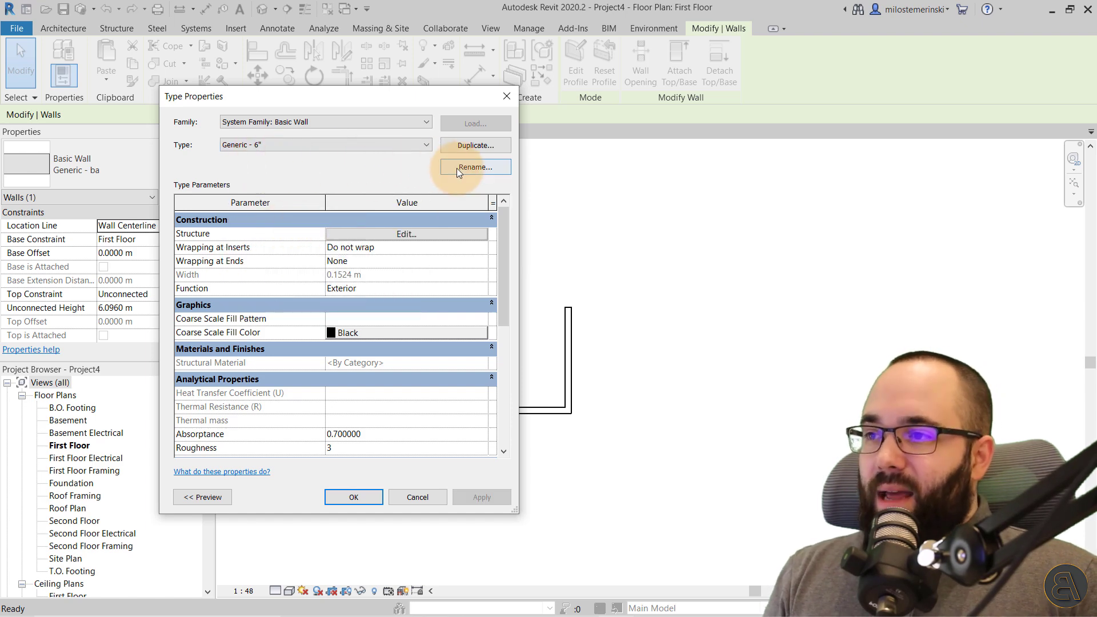
pyautogui.click(507, 96)
pyautogui.click(503, 180)
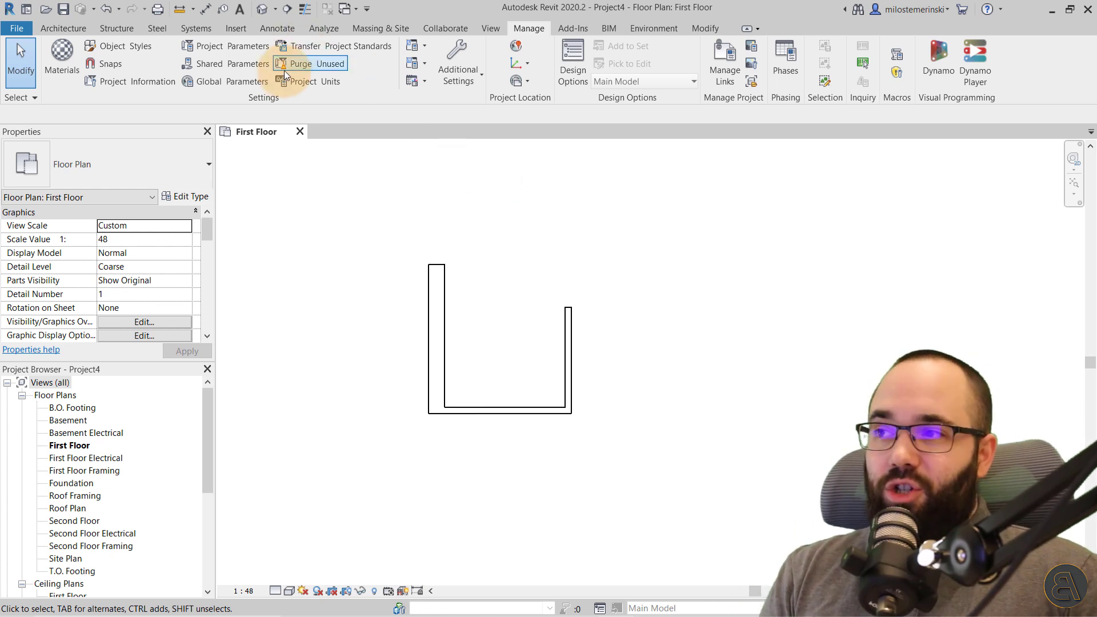
# - Start the Window command, examine the type dimensions of the Fixed with Trim 36" x 48" window, and leave without placing one
pyautogui.click(63, 28)
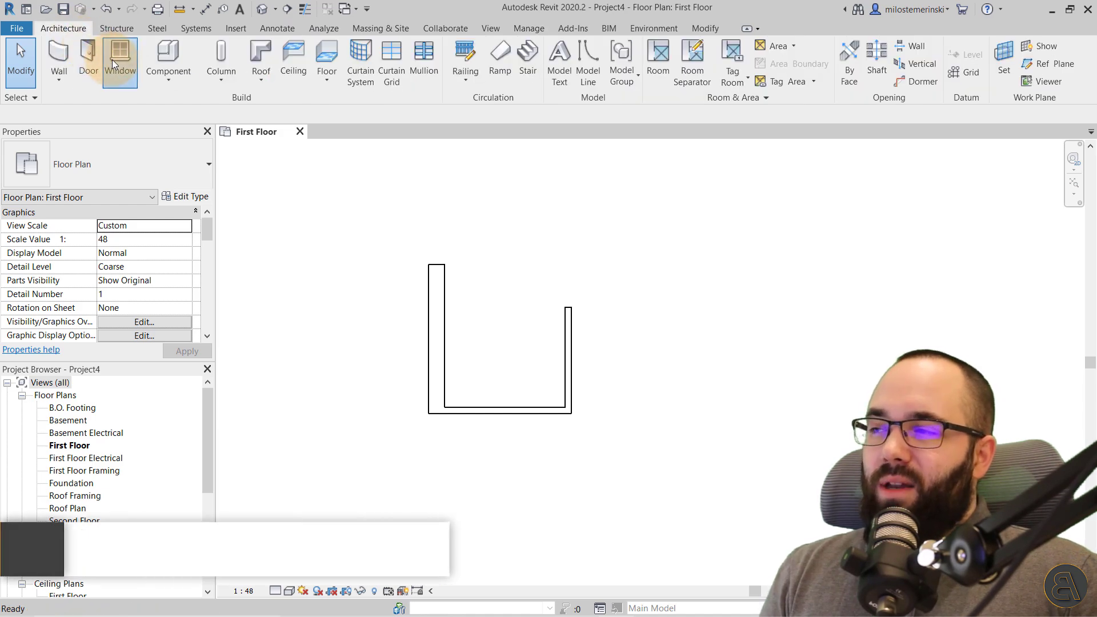
pyautogui.click(112, 59)
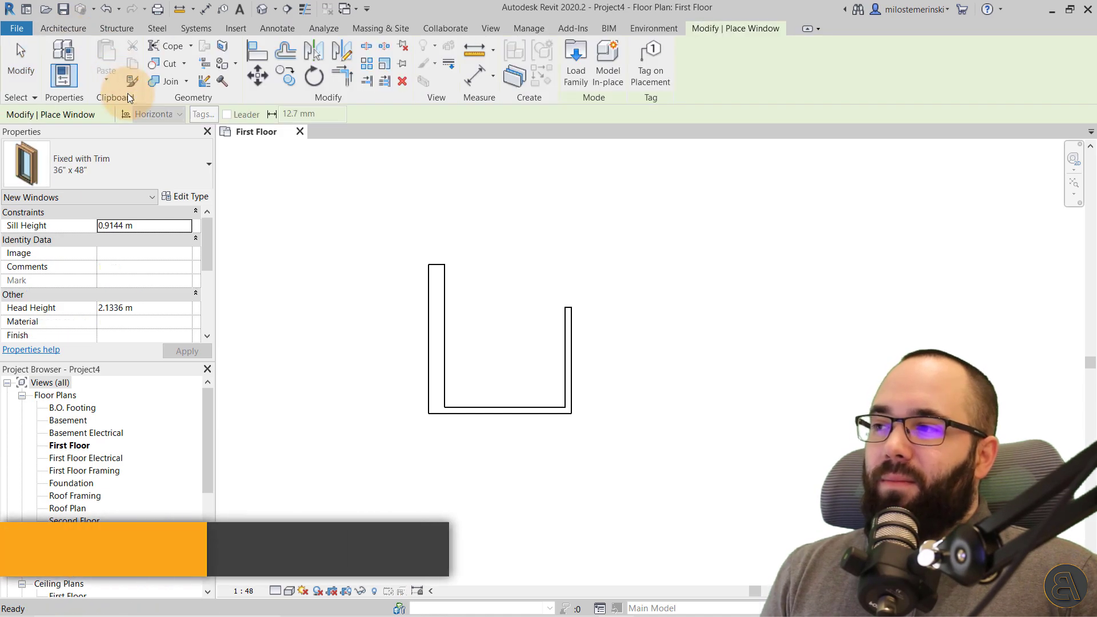
pyautogui.click(92, 180)
pyautogui.click(111, 188)
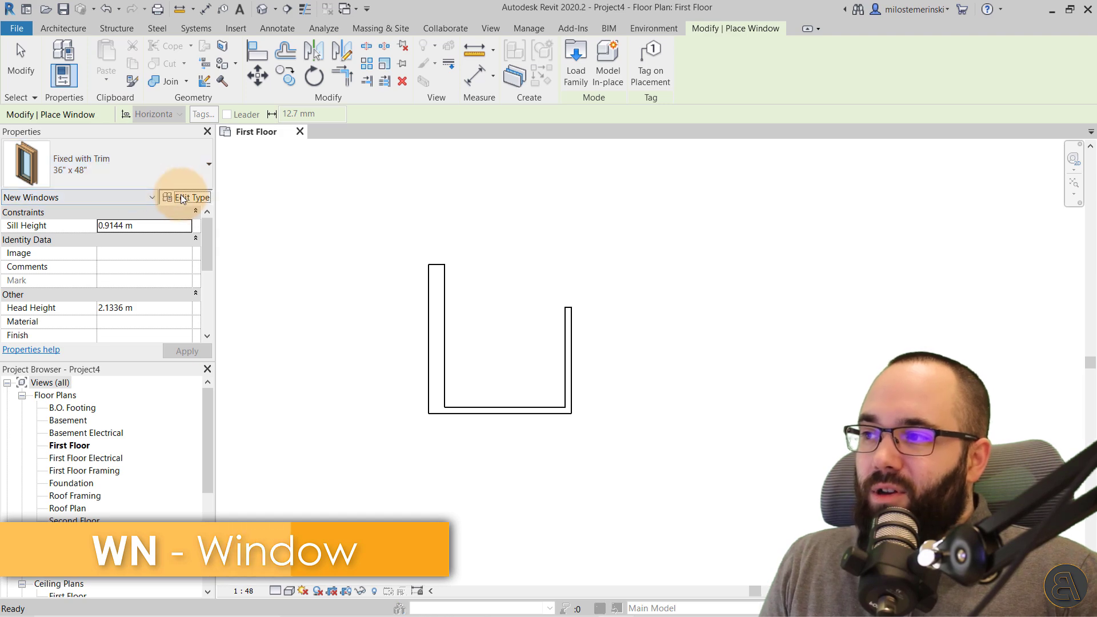
pyautogui.click(183, 196)
pyautogui.scroll(-4, 389, 362)
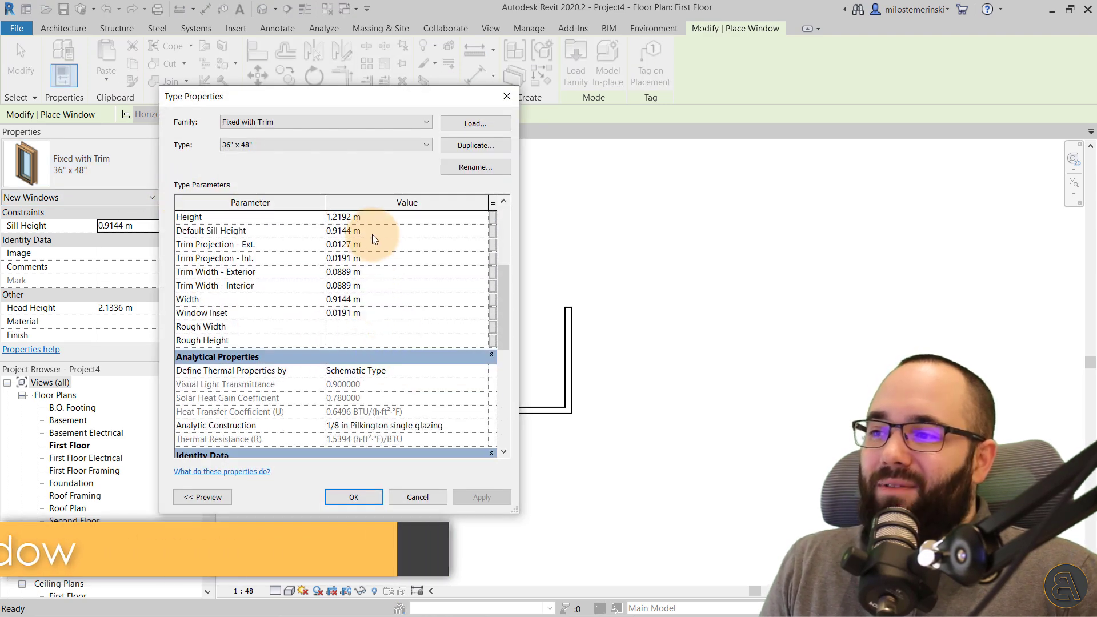
pyautogui.scroll(4, 370, 297)
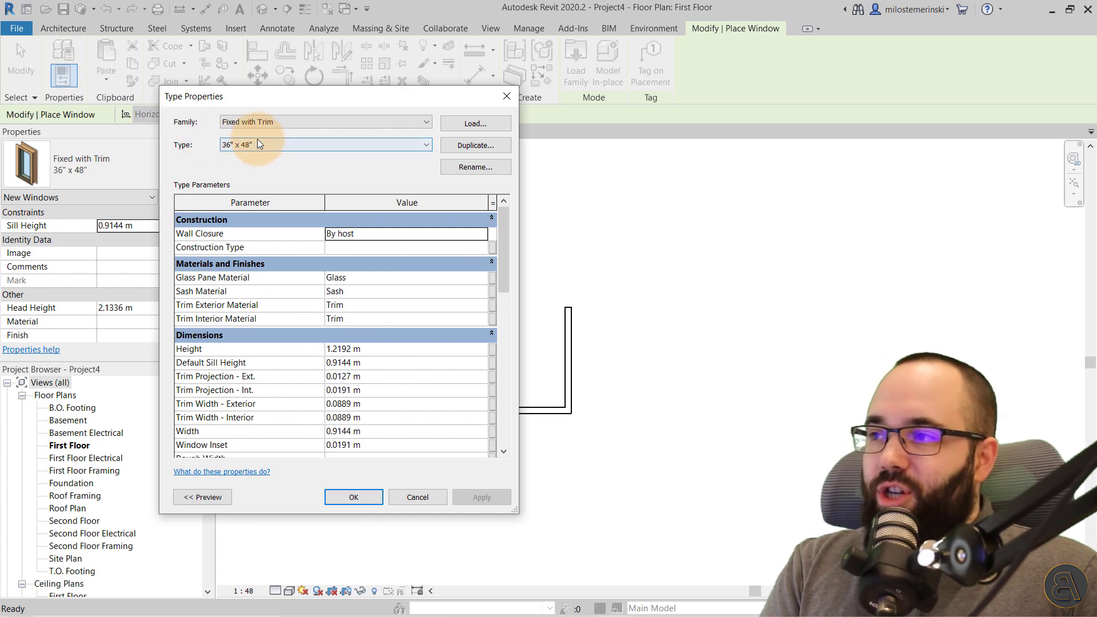
pyautogui.click(504, 99)
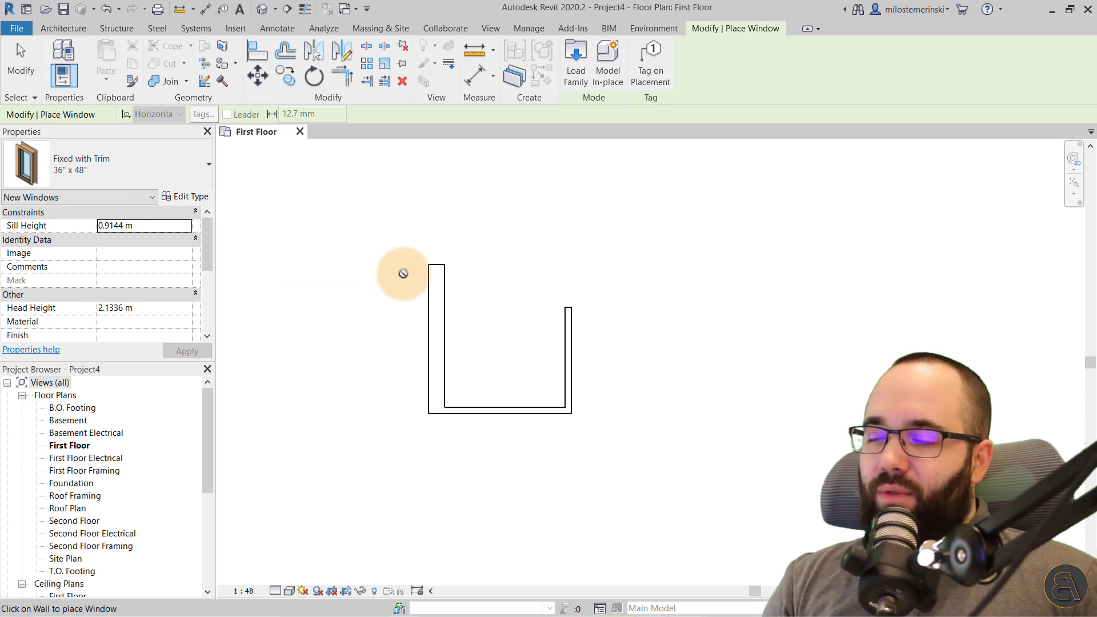
pyautogui.press('Escape')
pyautogui.press('Escape')
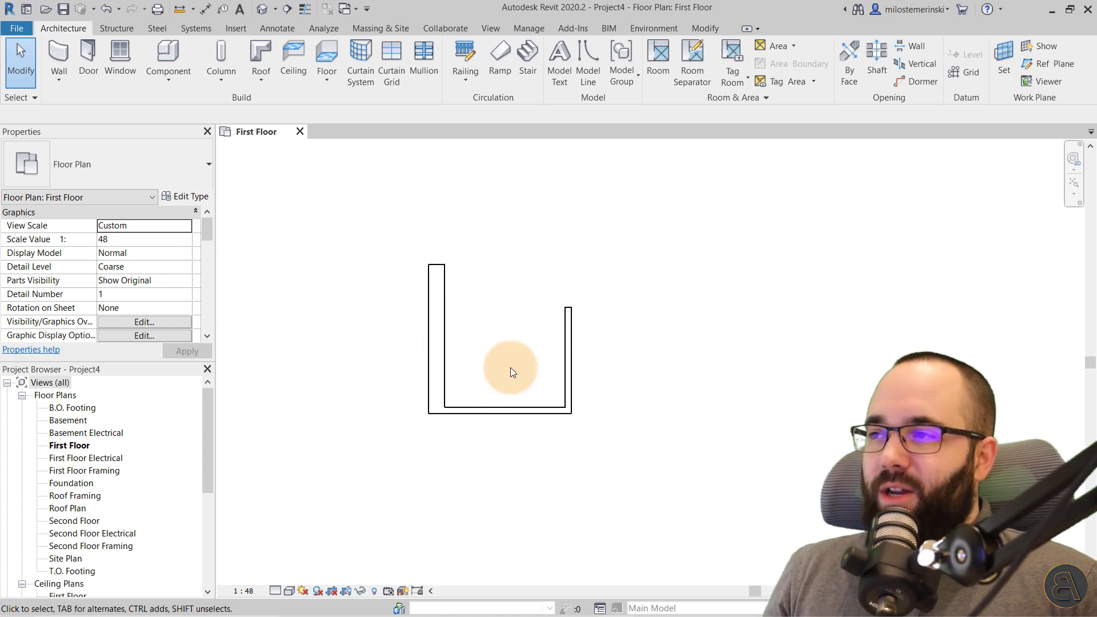
# - Check the temporary dimension between the U's right-hand and left-hand walls
pyautogui.click(568, 377)
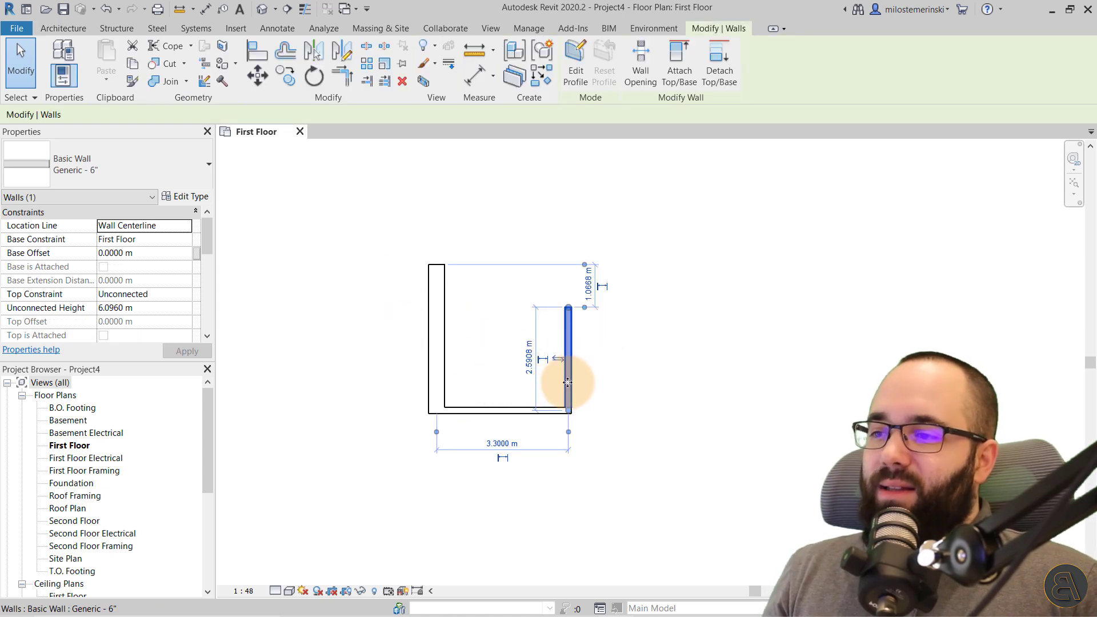
pyautogui.click(495, 447)
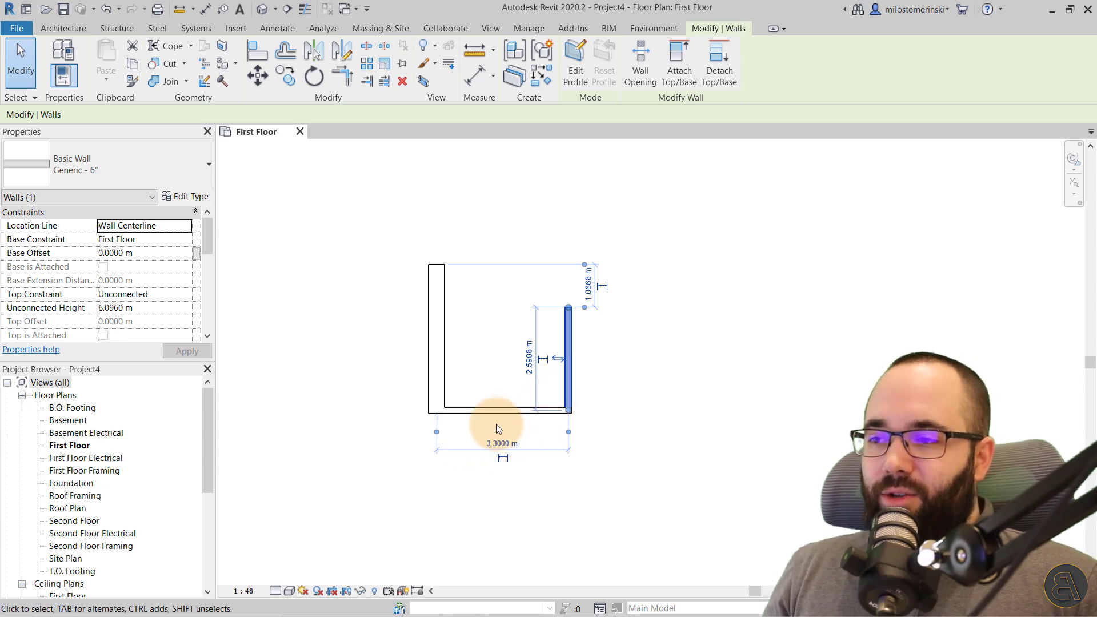
pyautogui.click(476, 354)
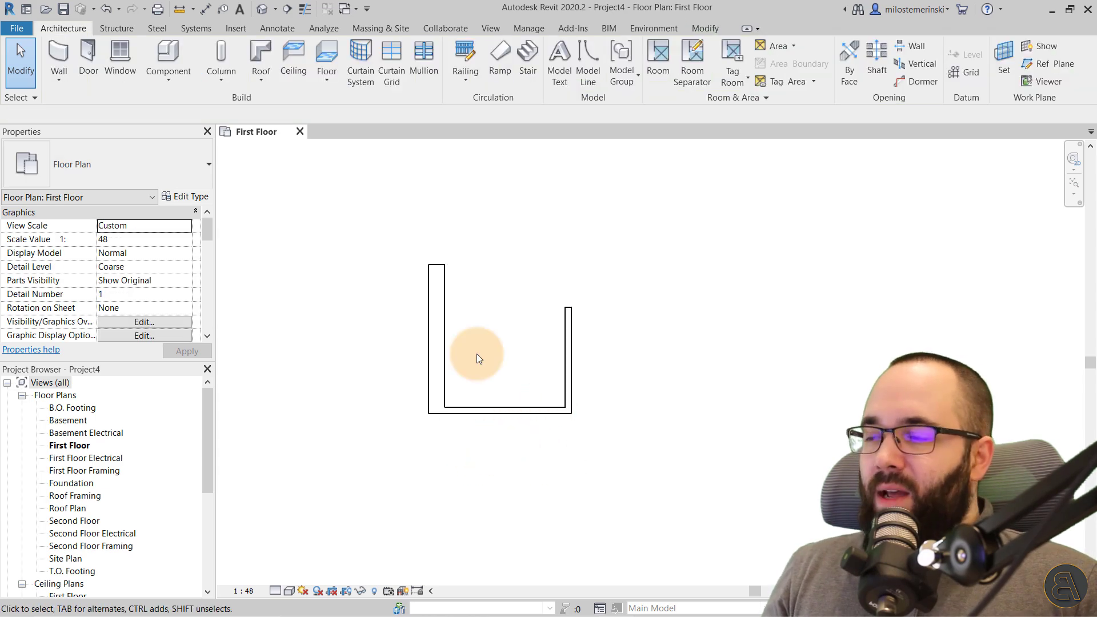
# - Place an aligned dimension below the U between the outer faces of the left-hand and right-hand walls
pyautogui.click(276, 28)
pyautogui.click(57, 57)
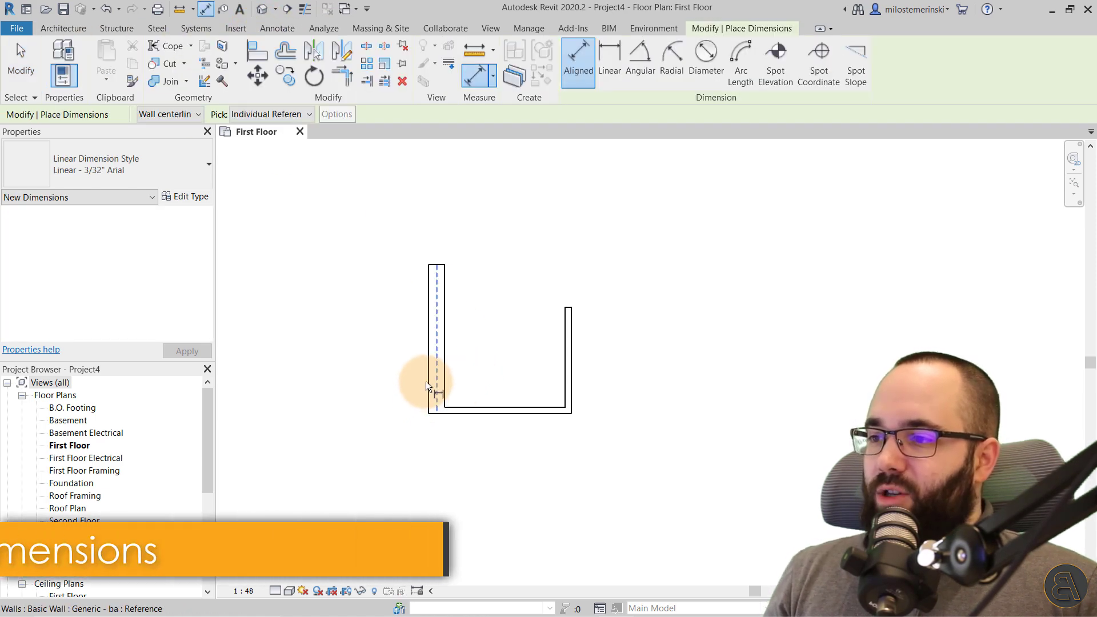
pyautogui.click(427, 382)
pyautogui.click(572, 392)
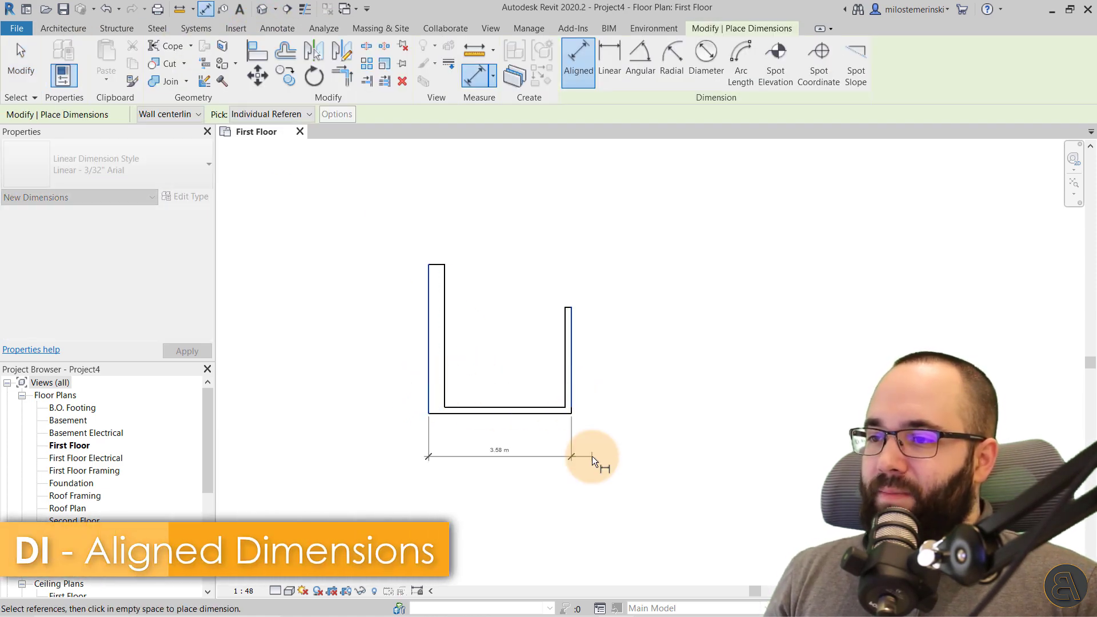
pyautogui.click(595, 457)
pyautogui.scroll(3, 595, 457)
pyautogui.press('Escape')
pyautogui.press('Escape')
# - Inspect the overall width dimension's displayed units and properties
pyautogui.moveTo(451, 486)
pyautogui.mouseDown(button='middle')
pyautogui.moveTo(567, 486)
pyautogui.moveTo(411, 446)
pyautogui.mouseUp(button='middle')
pyautogui.click(401, 482)
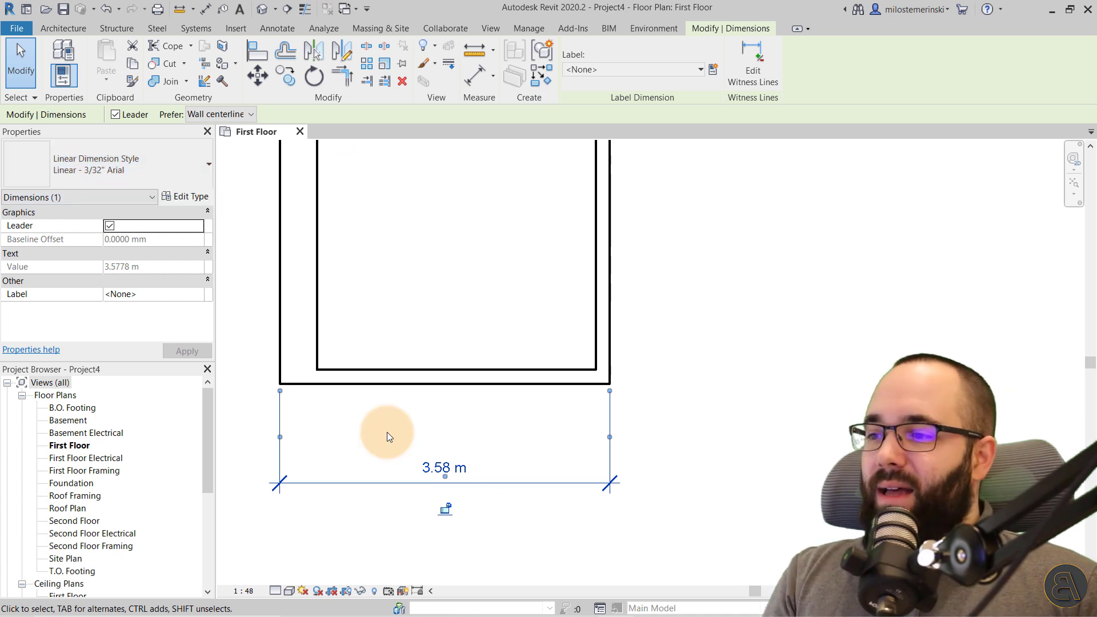
pyautogui.click(401, 487)
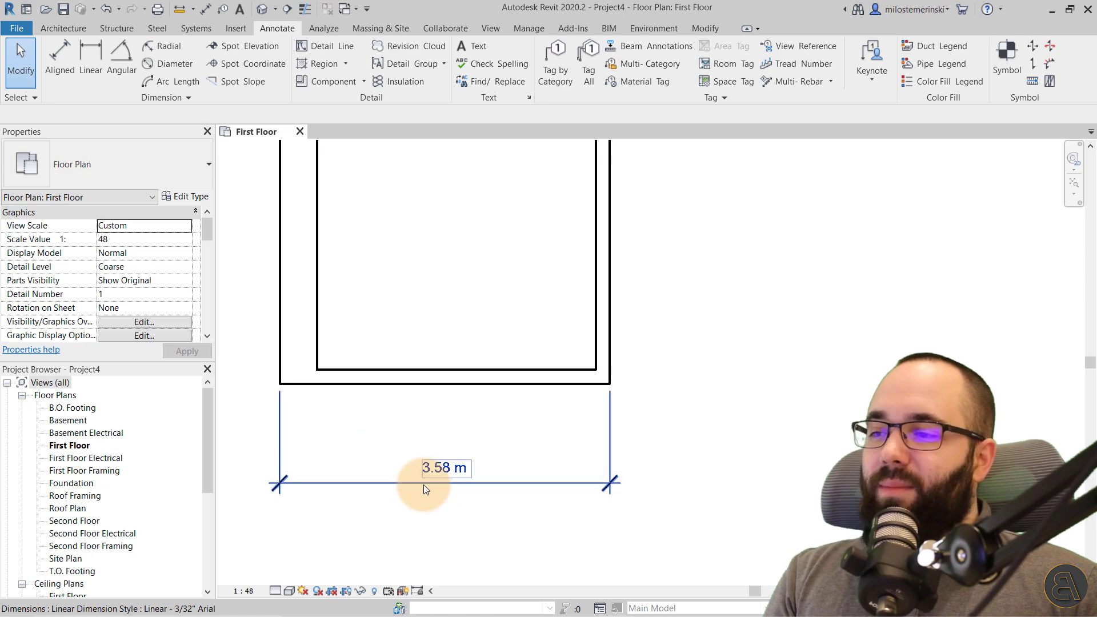
pyautogui.click(424, 485)
pyautogui.click(364, 284)
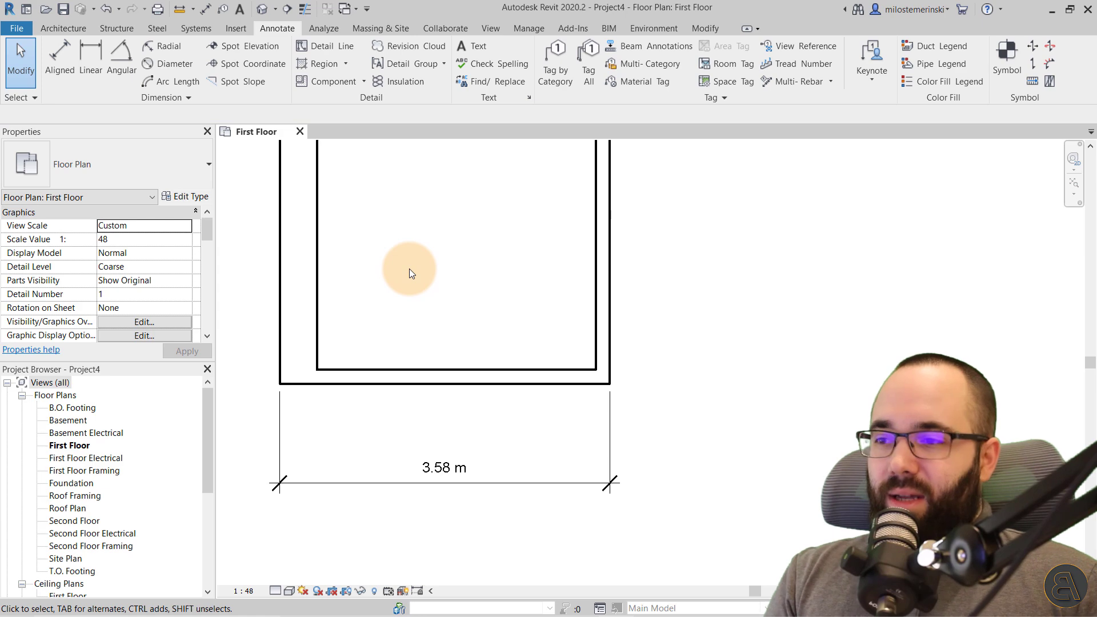
# - Review the length format in the project units and close them without changes
pyautogui.click(531, 30)
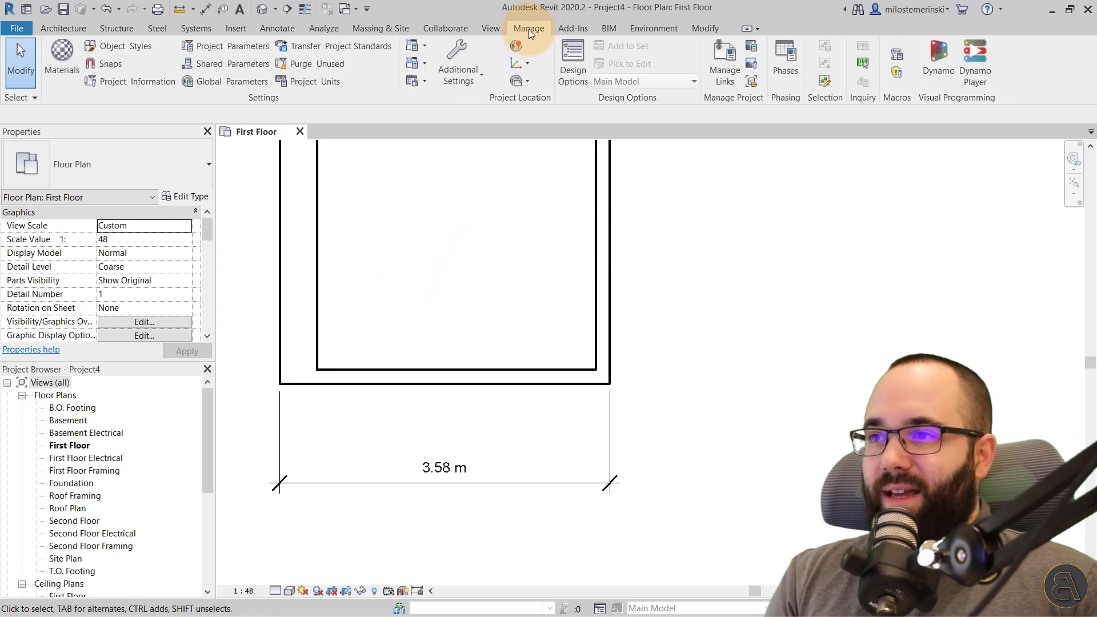
pyautogui.click(318, 83)
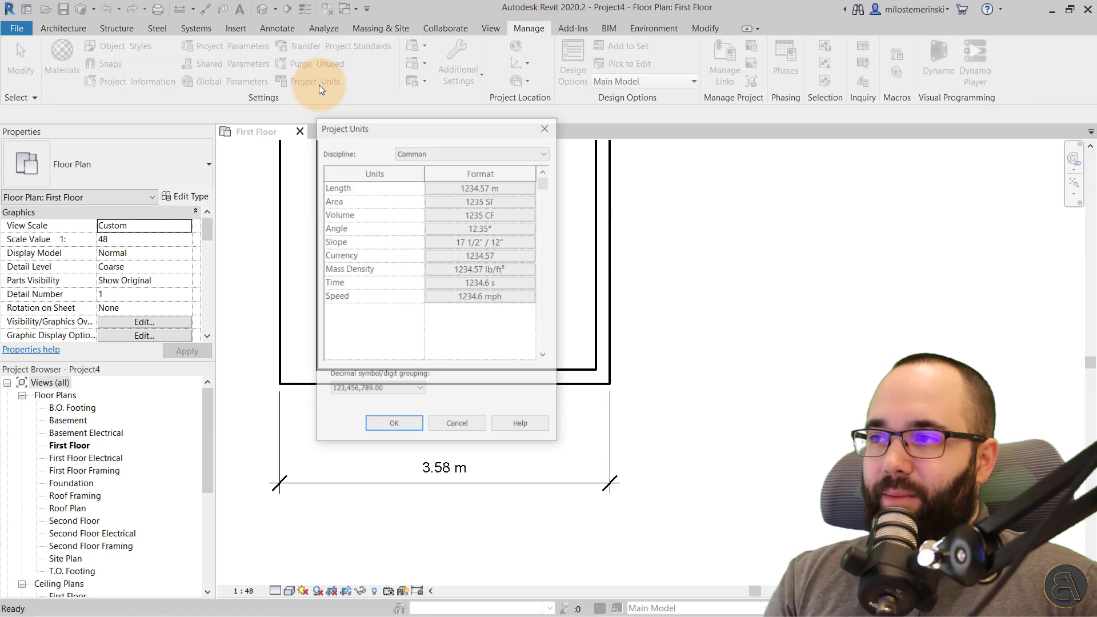
pyautogui.click(547, 127)
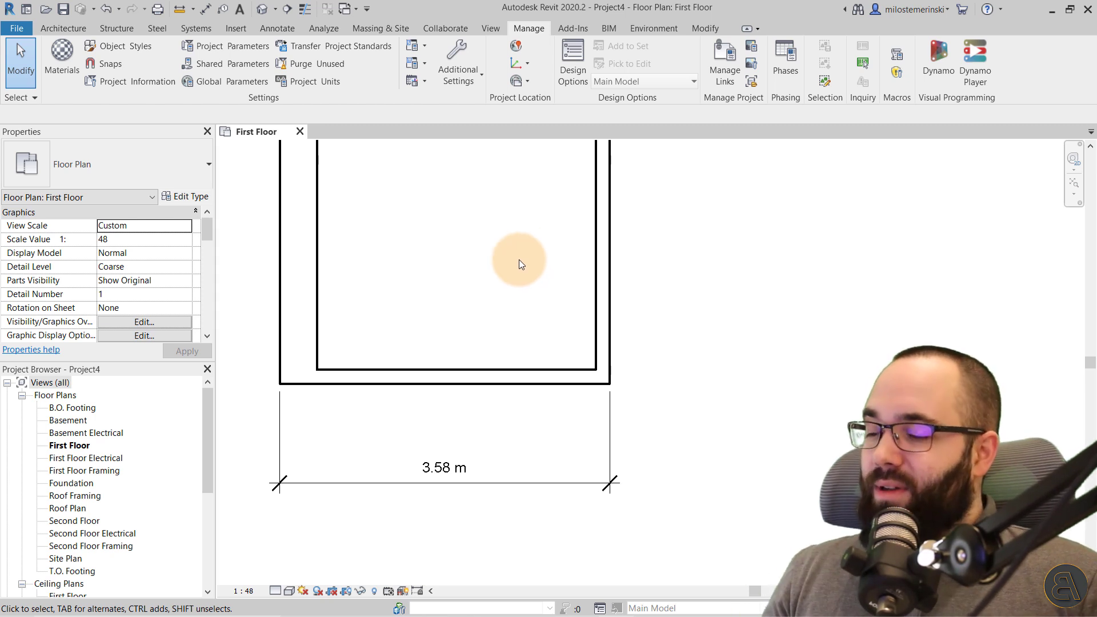
# - Open the type properties of the overall width dimension and locate its units format setting
pyautogui.scroll(1, 477, 292)
pyautogui.moveTo(478, 292); pyautogui.dragTo(488, 238, button='middle')
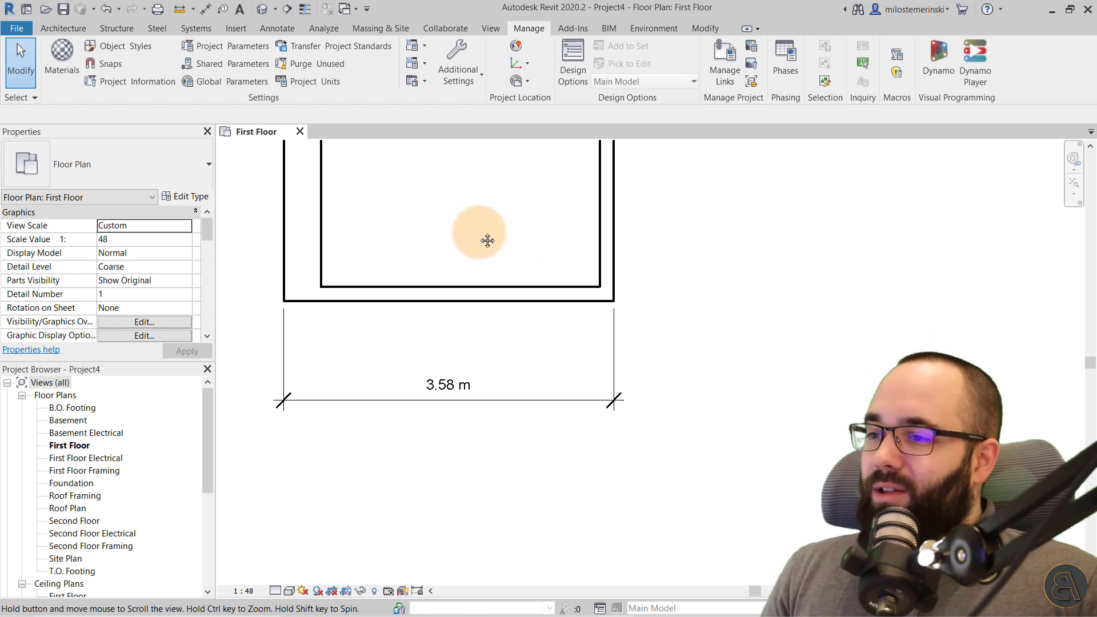
pyautogui.click(352, 423)
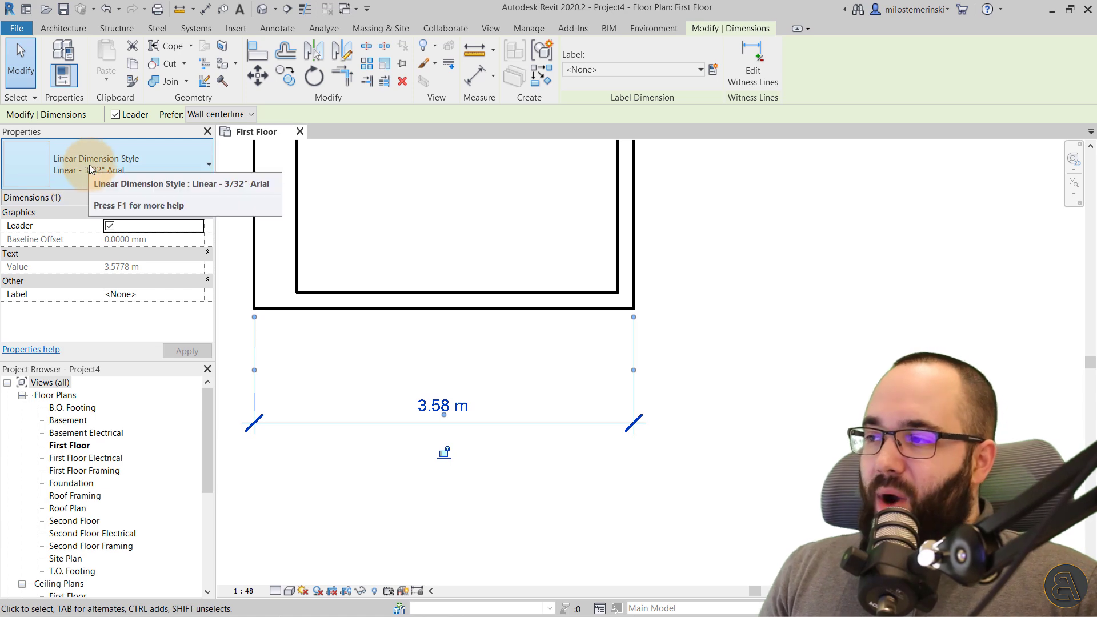
pyautogui.click(181, 197)
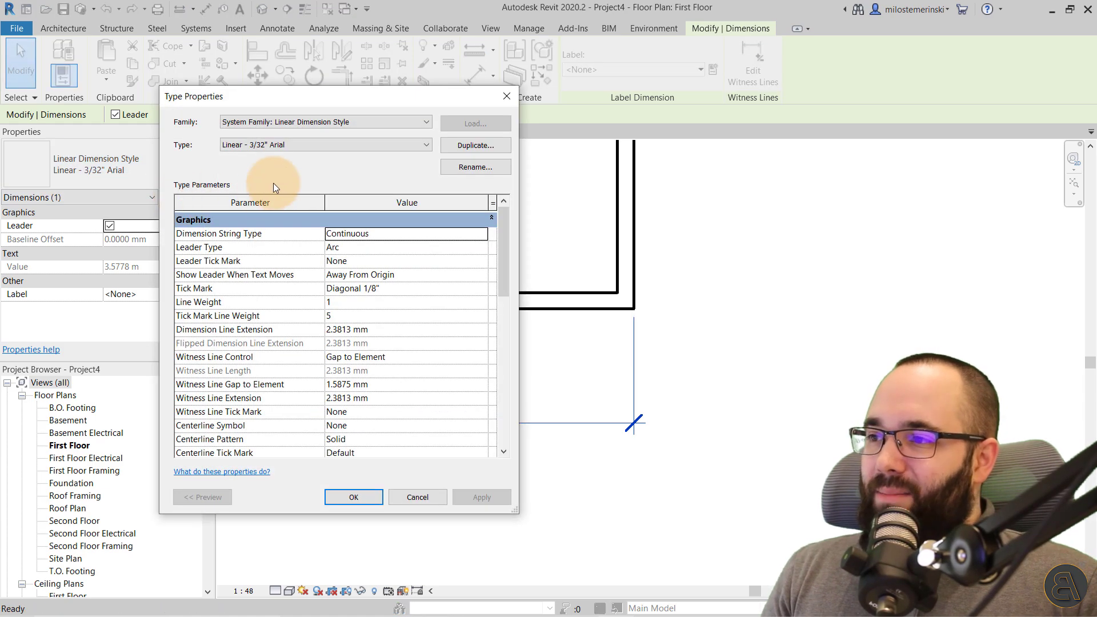
pyautogui.moveTo(292, 98); pyautogui.dragTo(365, 101)
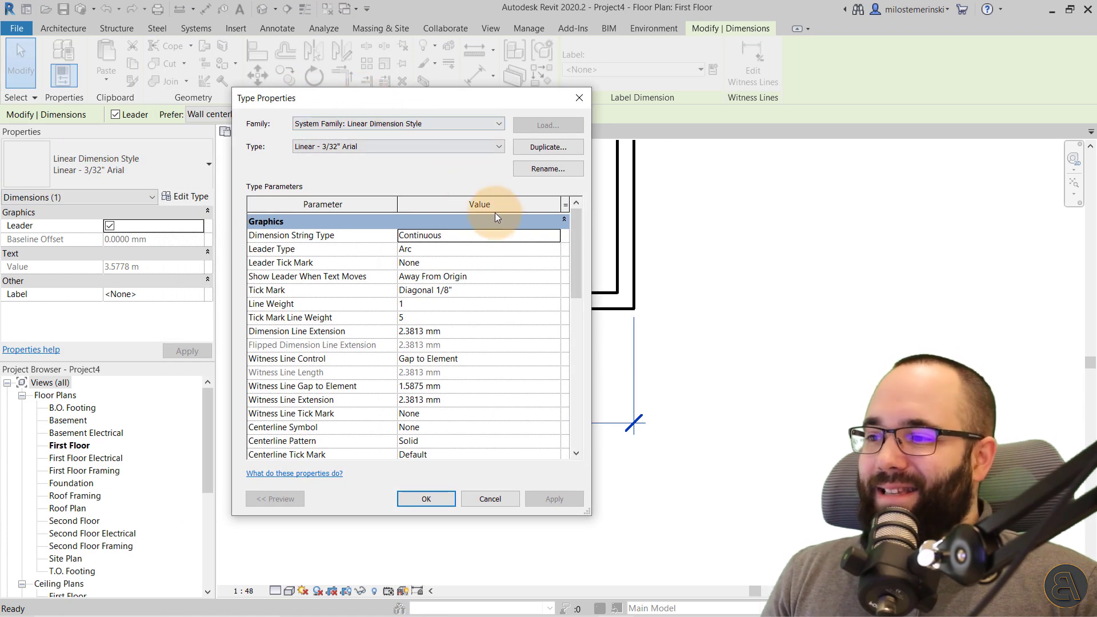
pyautogui.moveTo(578, 258); pyautogui.dragTo(588, 353)
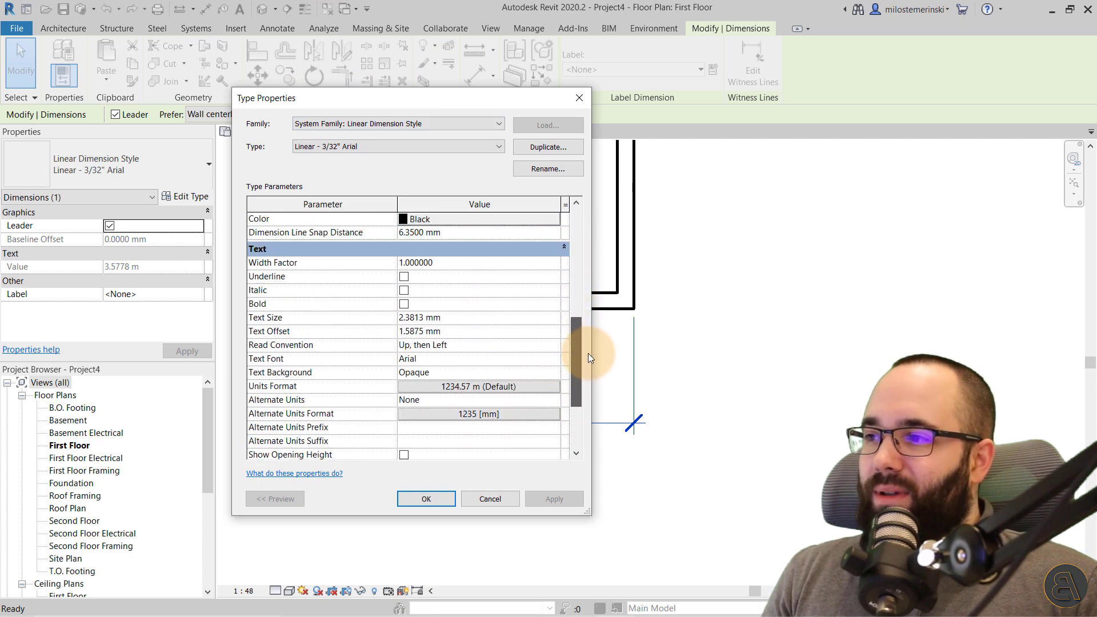
pyautogui.scroll(-1, 366, 291)
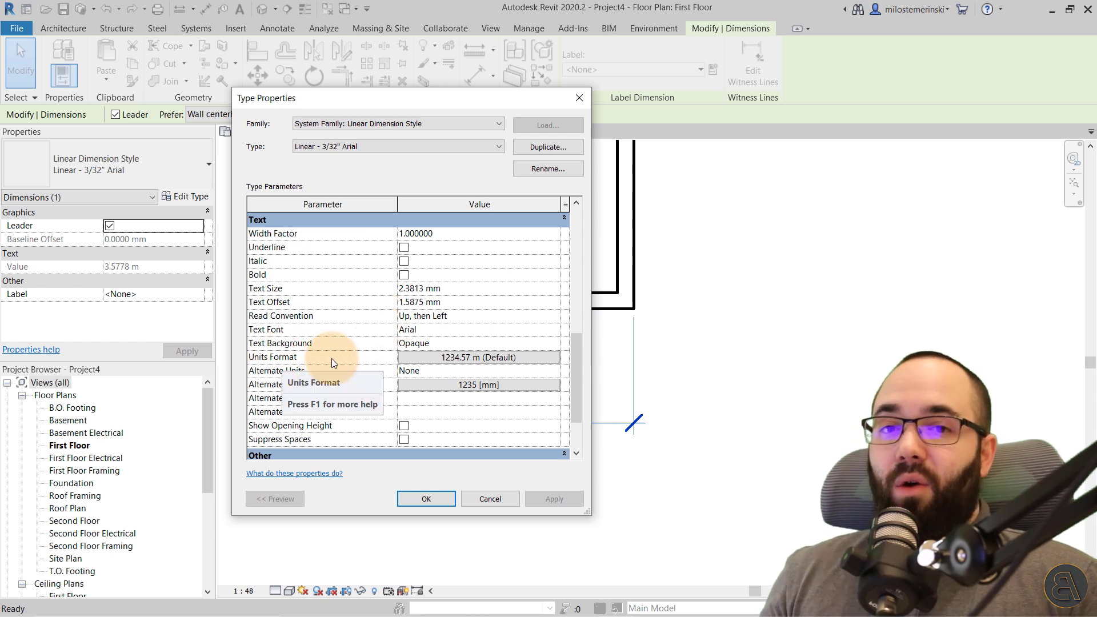
# - Override the project settings in the linear dimension style's units format with feet and fractional inches and apply the change
pyautogui.click(424, 358)
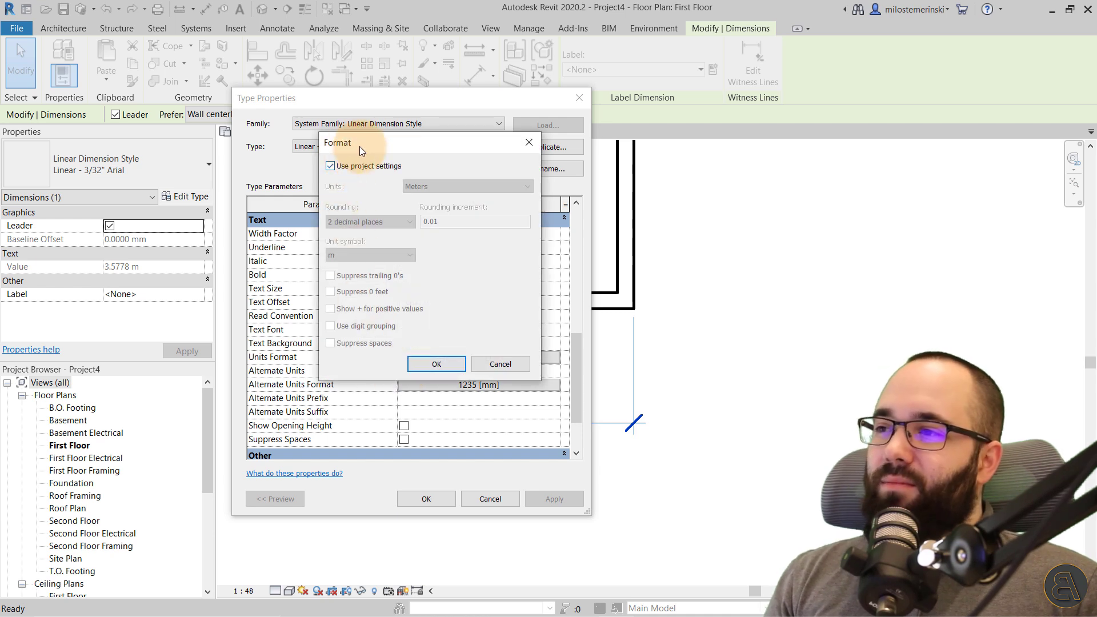
pyautogui.moveTo(360, 146); pyautogui.dragTo(358, 150)
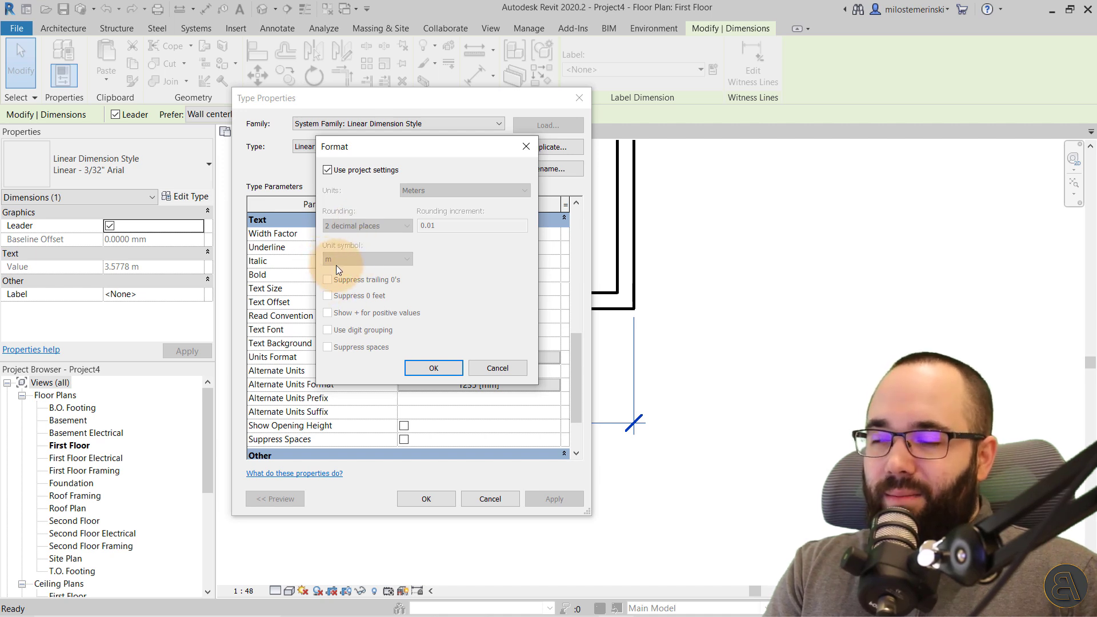
pyautogui.click(328, 169)
pyautogui.click(426, 192)
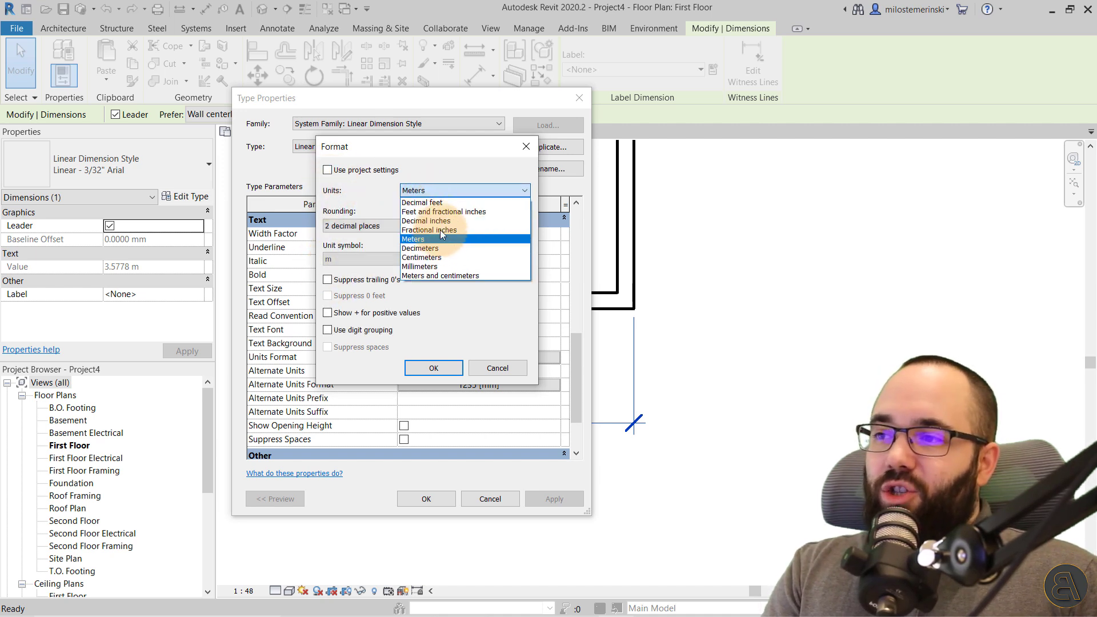
pyautogui.click(433, 209)
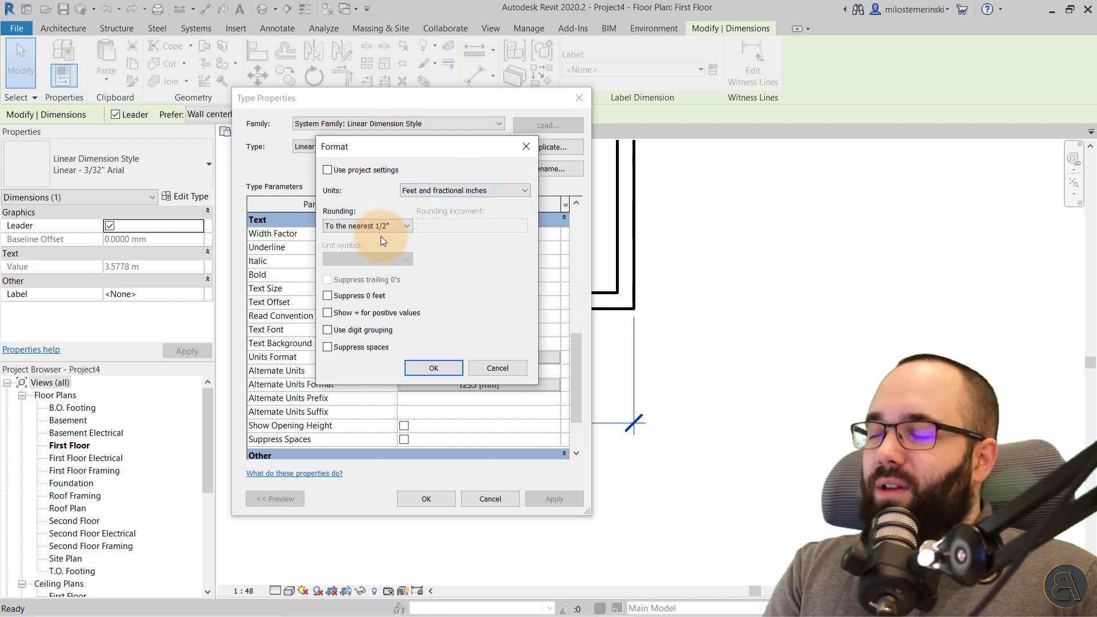
pyautogui.click(434, 365)
pyautogui.click(543, 500)
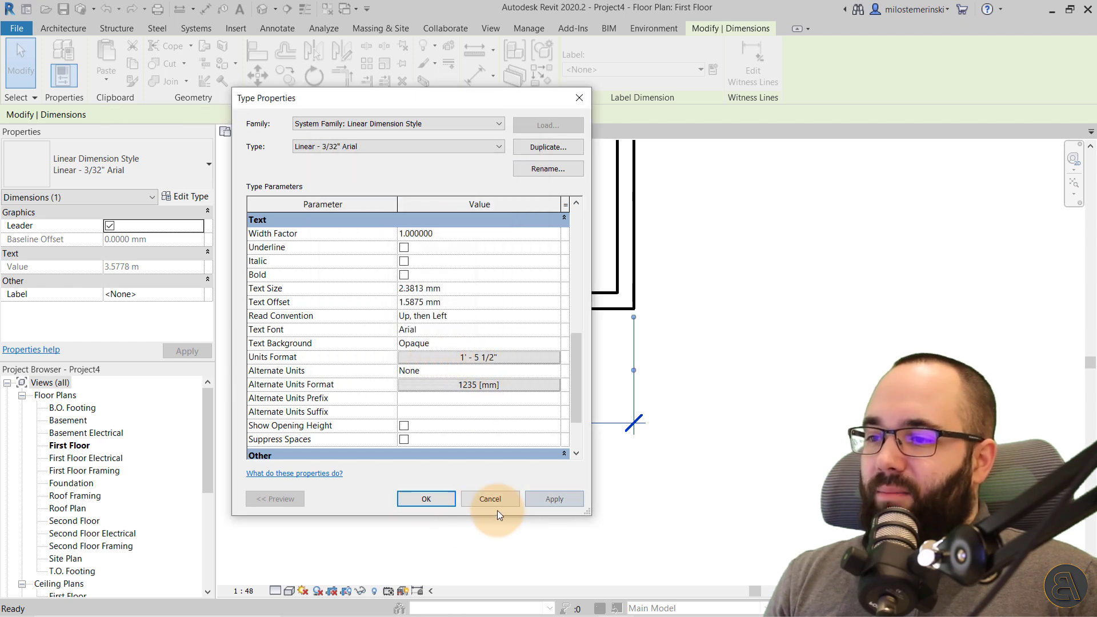
pyautogui.click(428, 498)
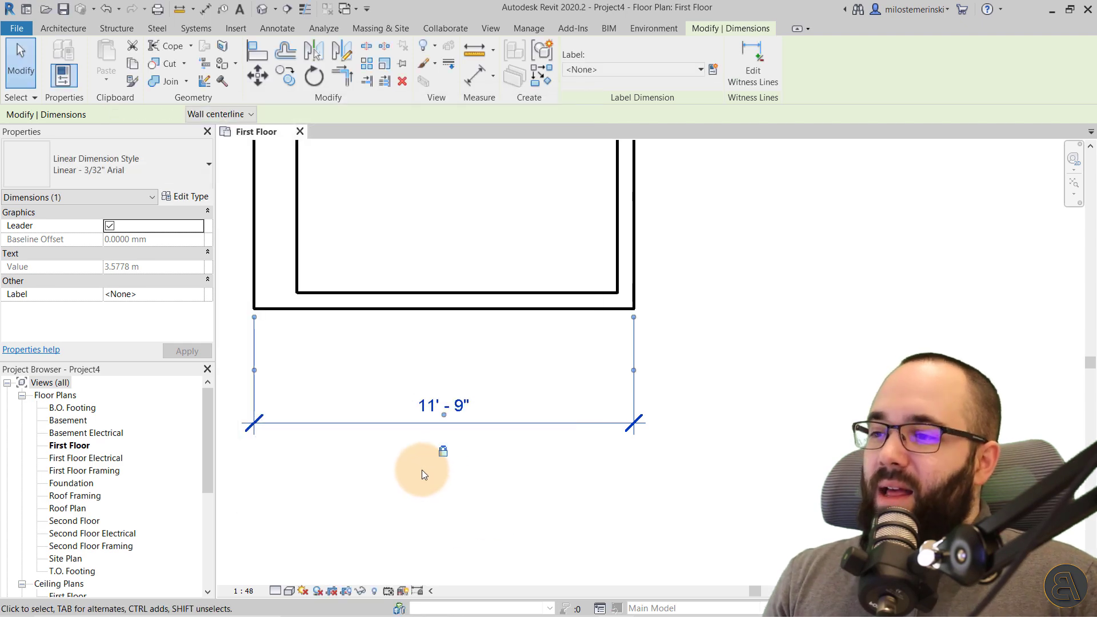
pyautogui.click(410, 468)
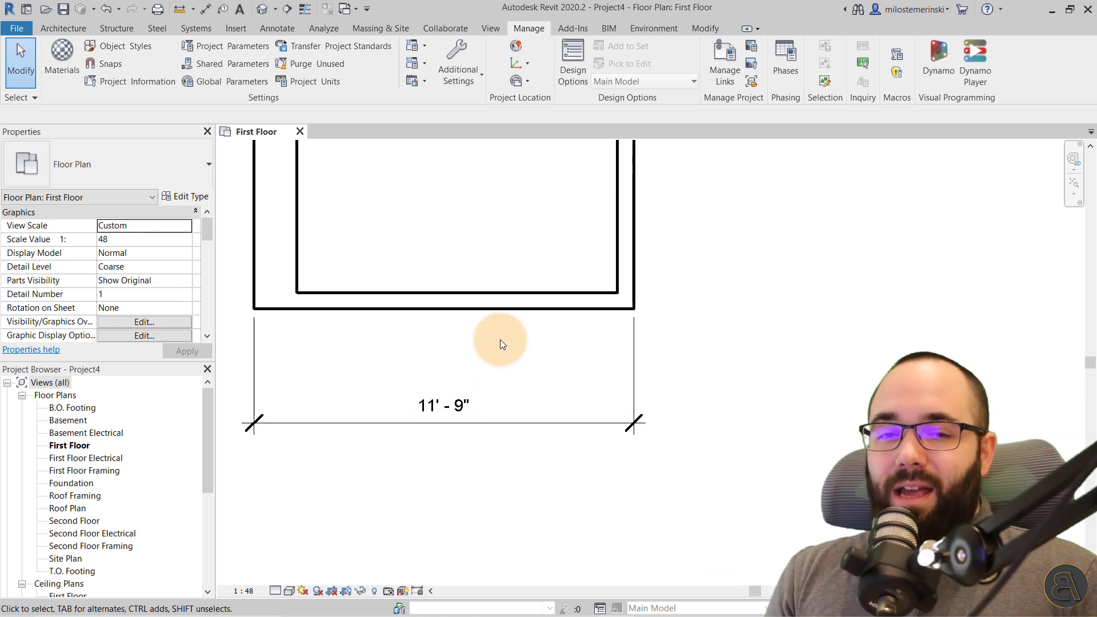
# - Move the U's right-hand wall inward to an overall outer width of about 10' 6" and check the dimension
pyautogui.scroll(-2, 499, 340)
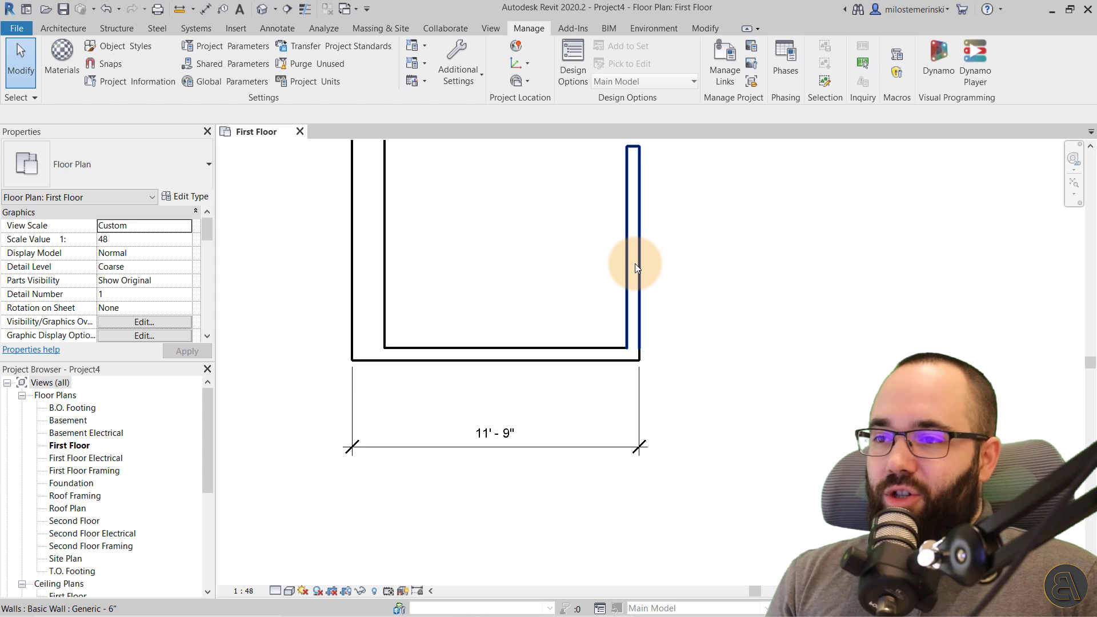
pyautogui.moveTo(635, 263); pyautogui.dragTo(603, 275)
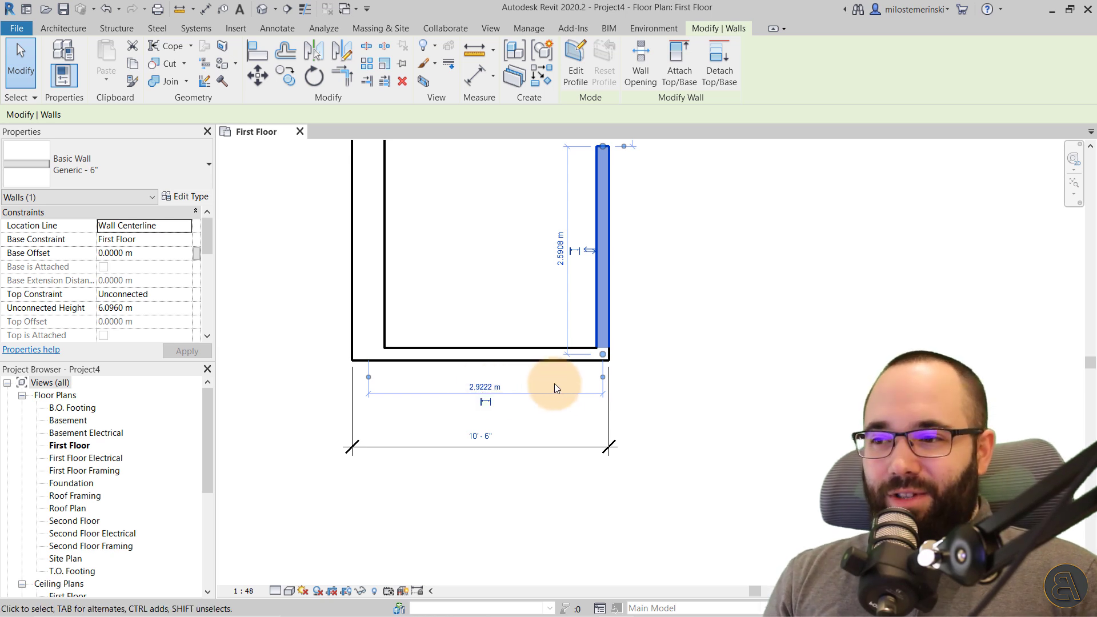
pyautogui.click(552, 428)
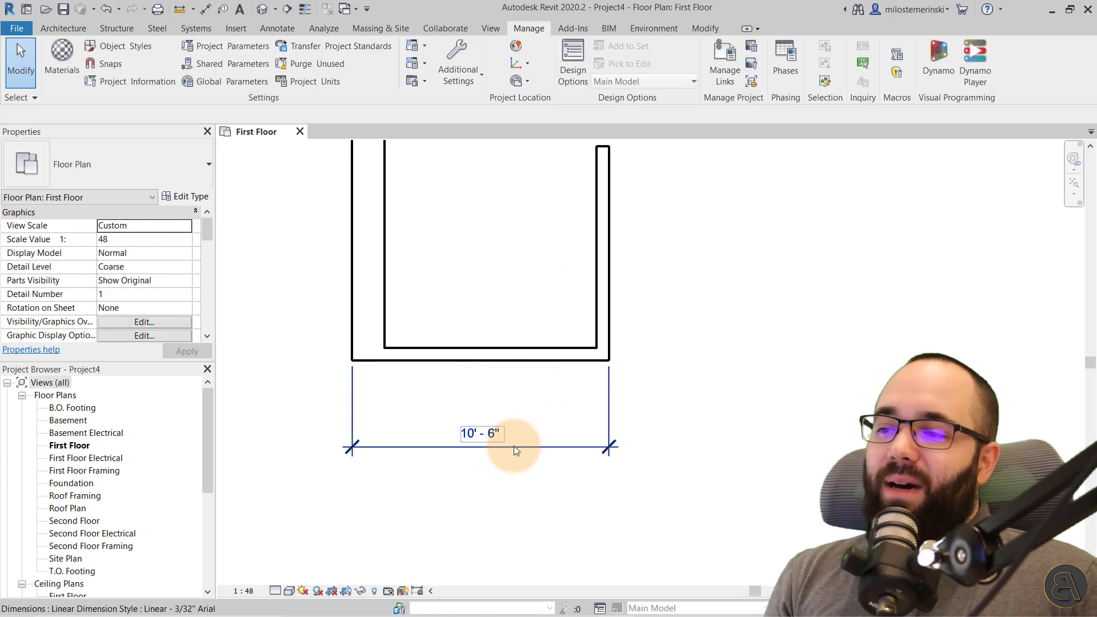
pyautogui.click(514, 446)
pyautogui.click(551, 410)
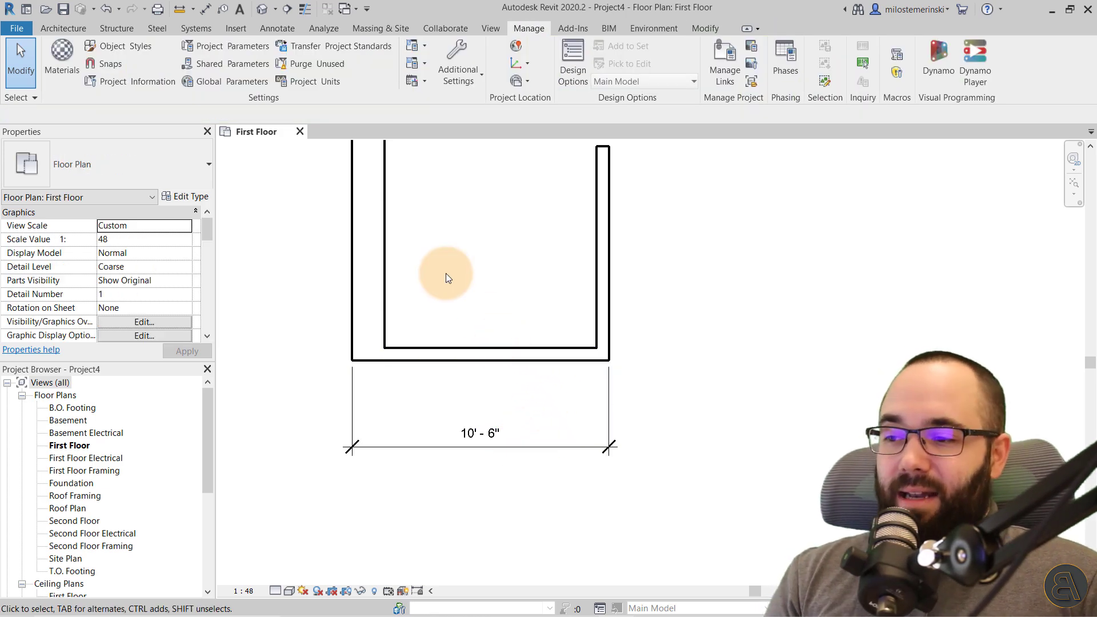
# - Place a Window - Folding Single Side, type 60 W 24 H, at the middle of the U's horizontal wall
pyautogui.scroll(-1, 447, 274)
pyautogui.moveTo(473, 276); pyautogui.dragTo(402, 334, button='middle')
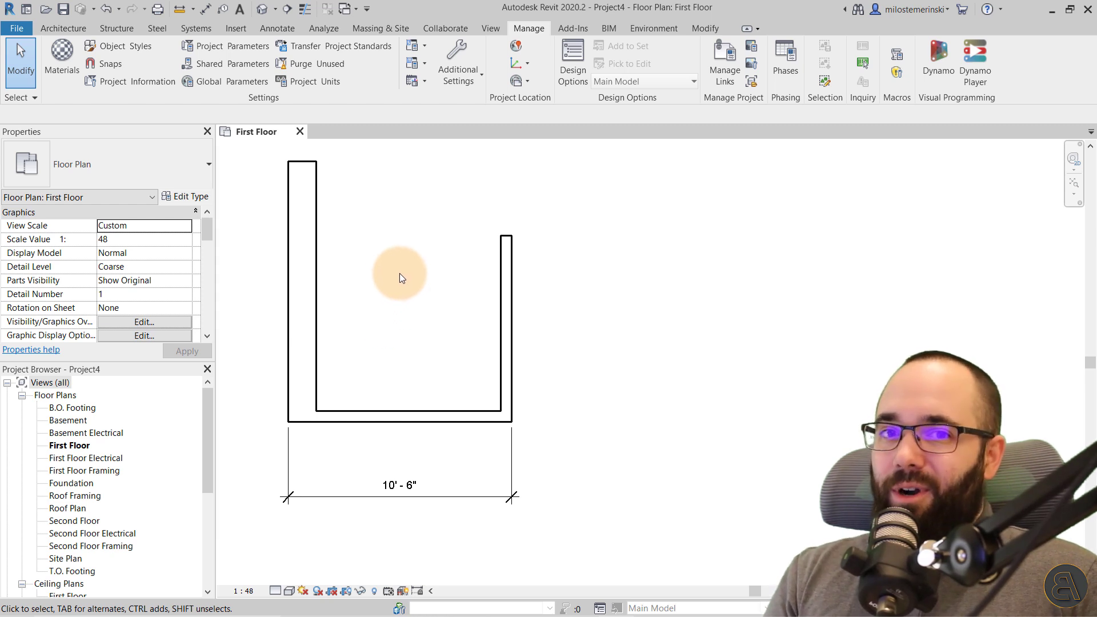
pyautogui.hotkey('alt', 'a')
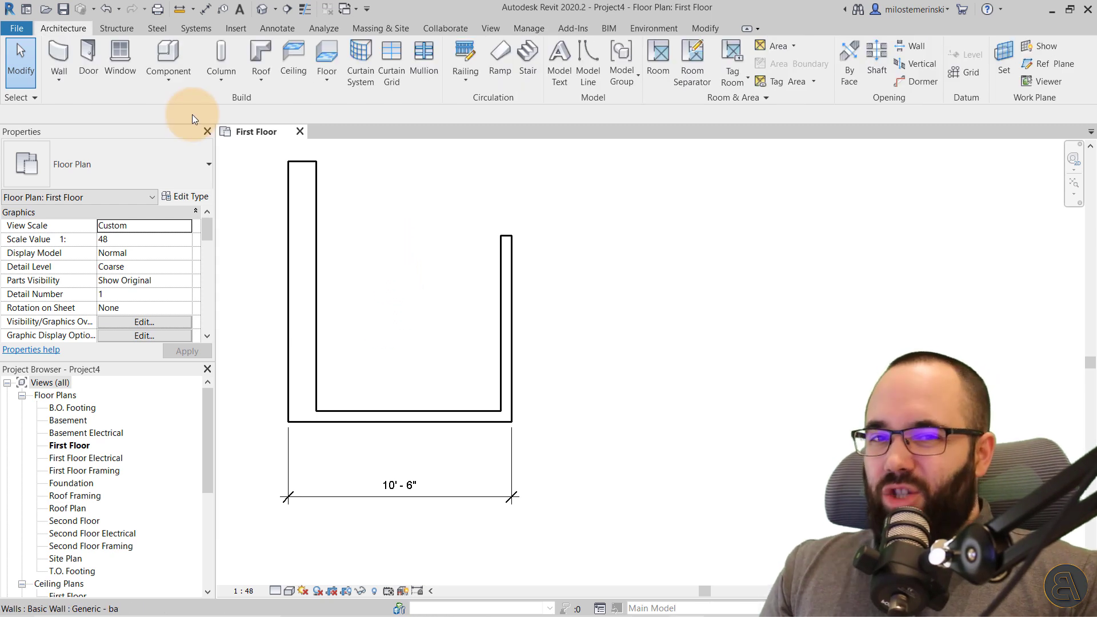
pyautogui.moveTo(433, 262); pyautogui.dragTo(415, 285, button='middle')
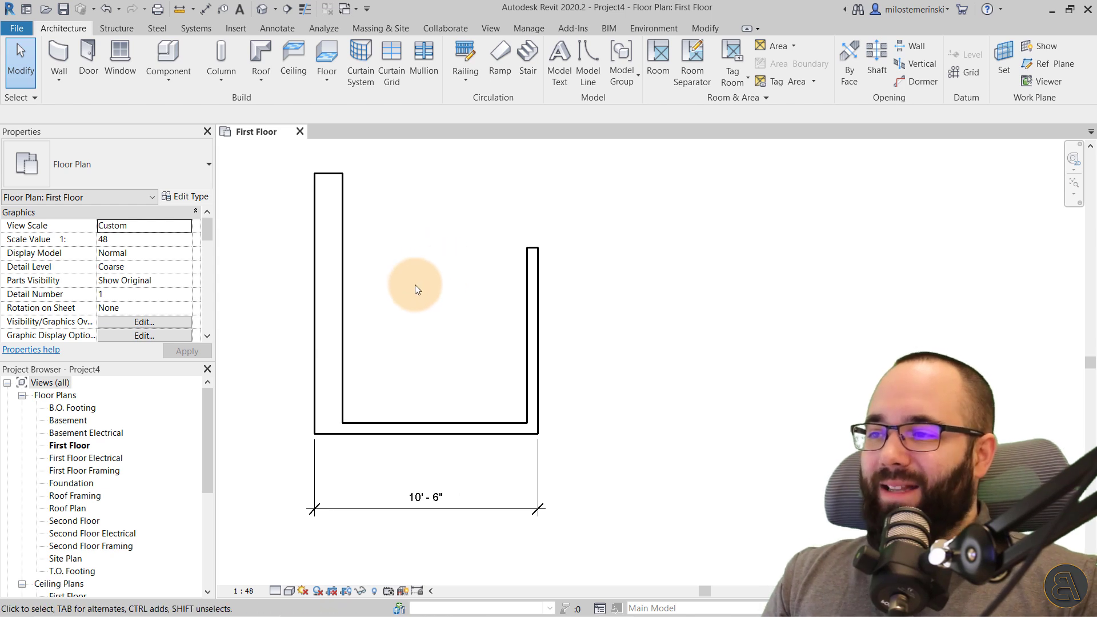
pyautogui.scroll(1, 411, 286)
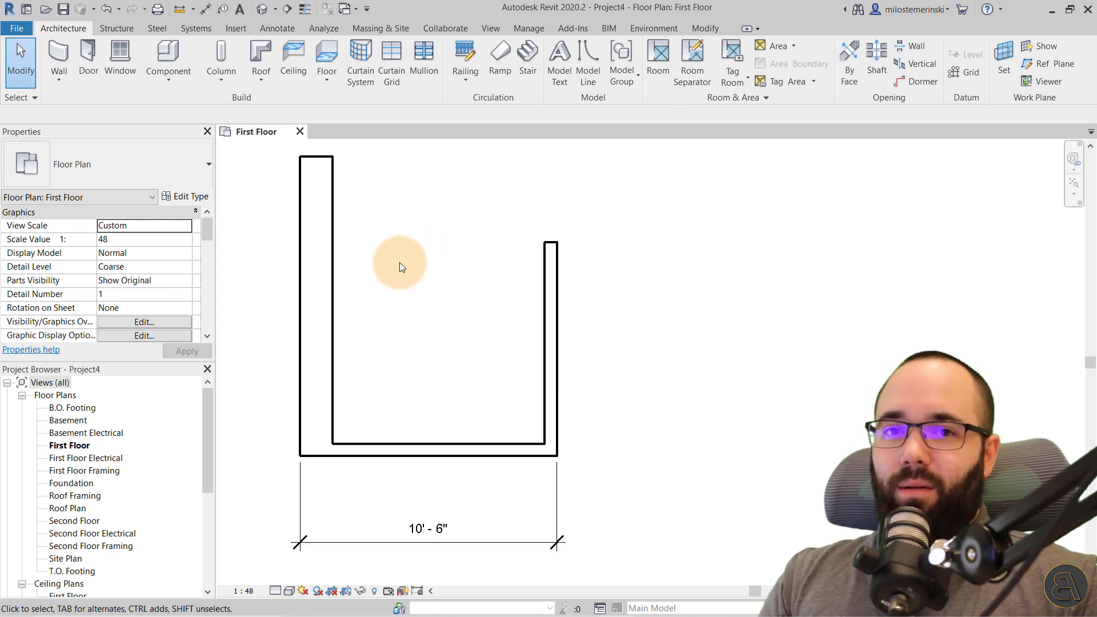
pyautogui.click(133, 77)
pyautogui.click(150, 166)
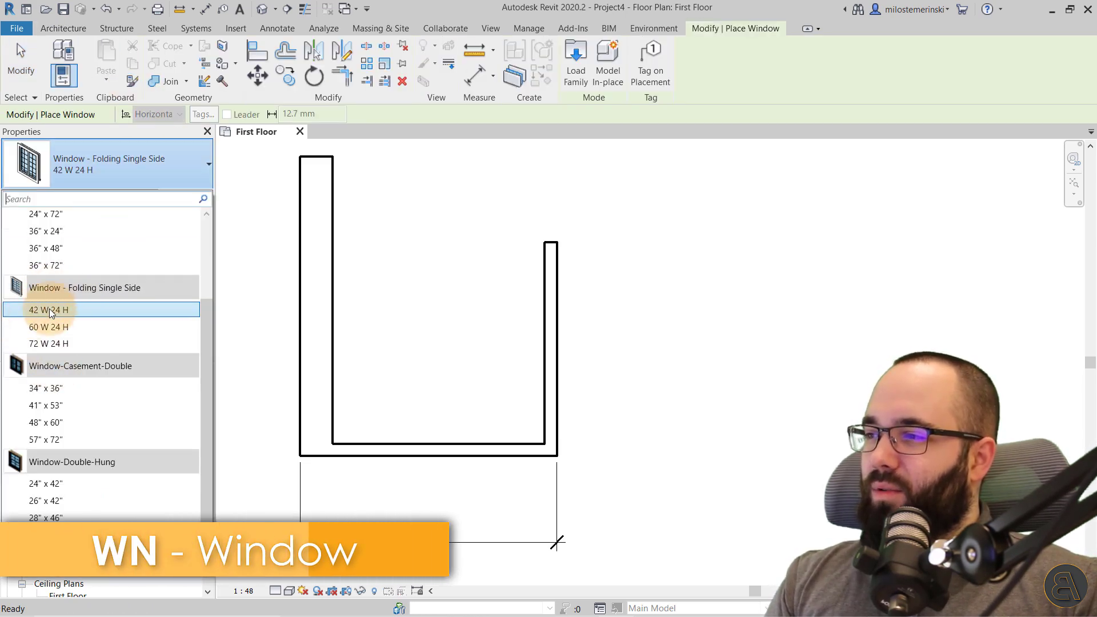
pyautogui.moveTo(47, 310)
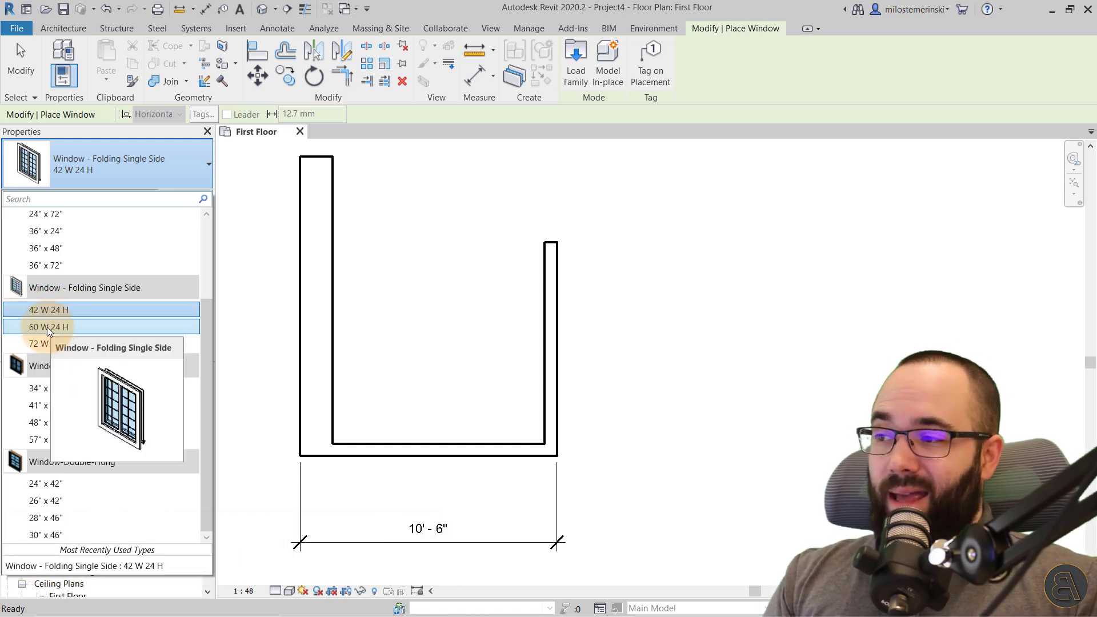
pyautogui.click(47, 327)
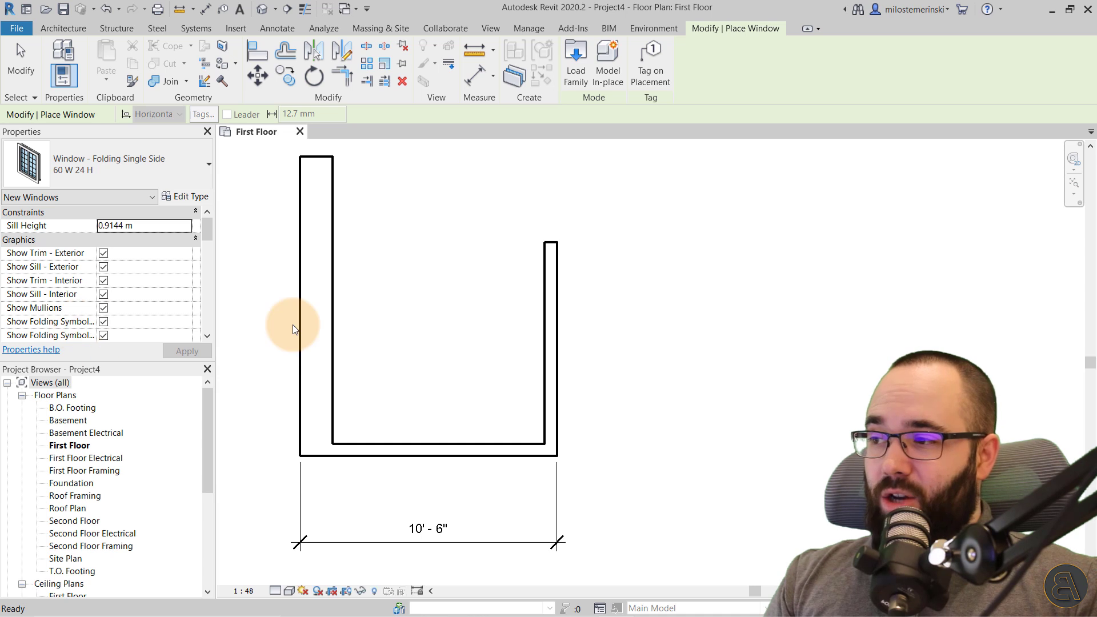
pyautogui.click(434, 445)
pyautogui.press('Escape')
pyautogui.press('Escape')
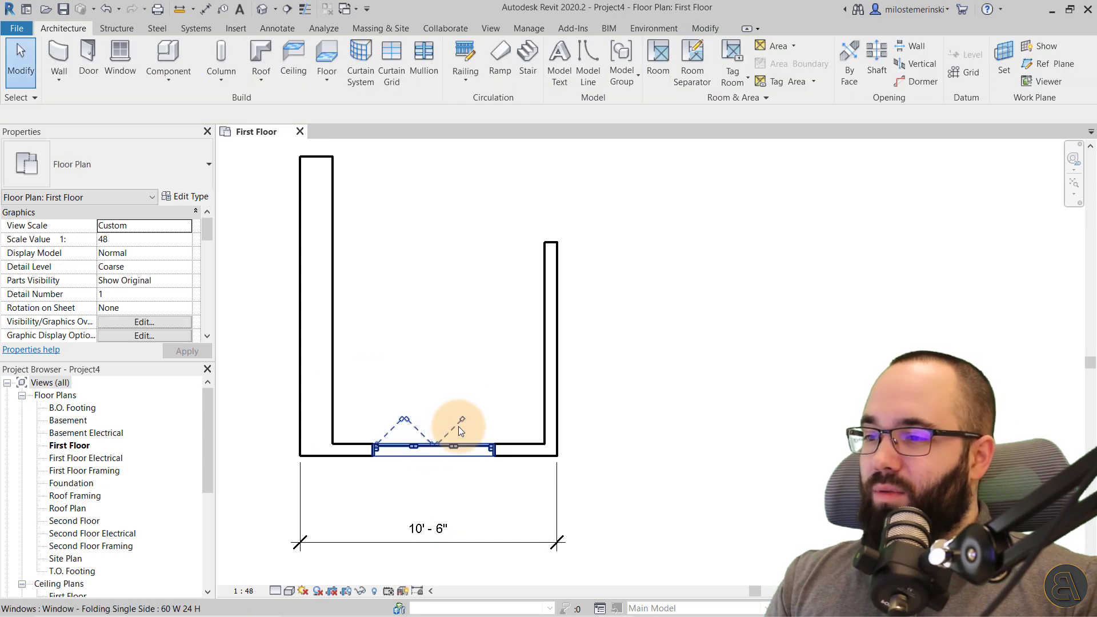
# - Flip the folding window so its panels open toward the outside of the U
pyautogui.click(458, 427)
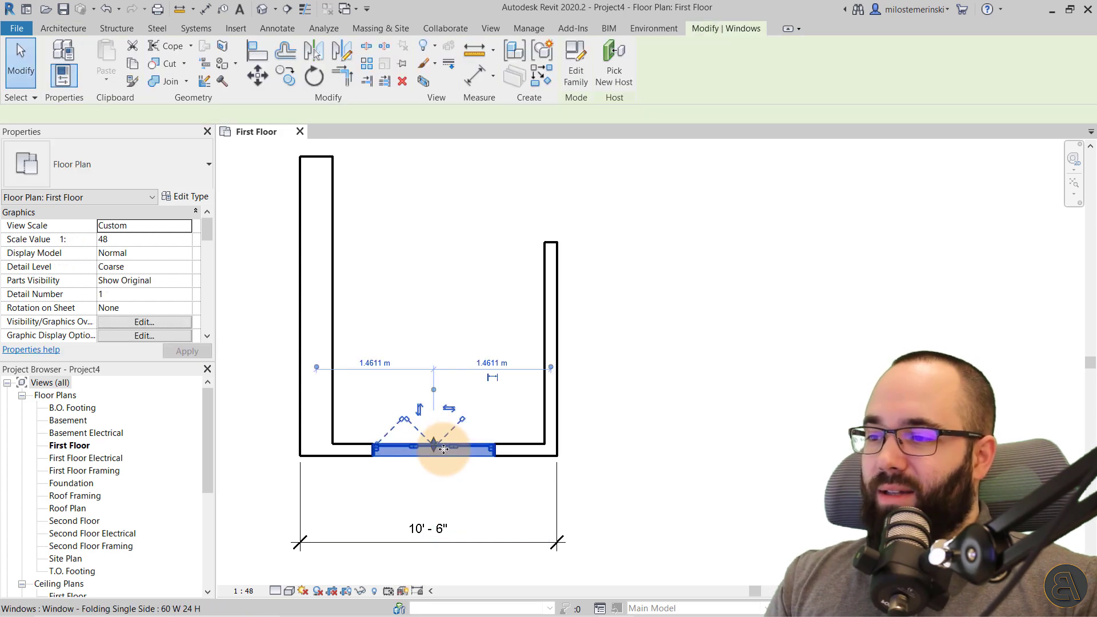
pyautogui.click(424, 422)
pyautogui.click(454, 371)
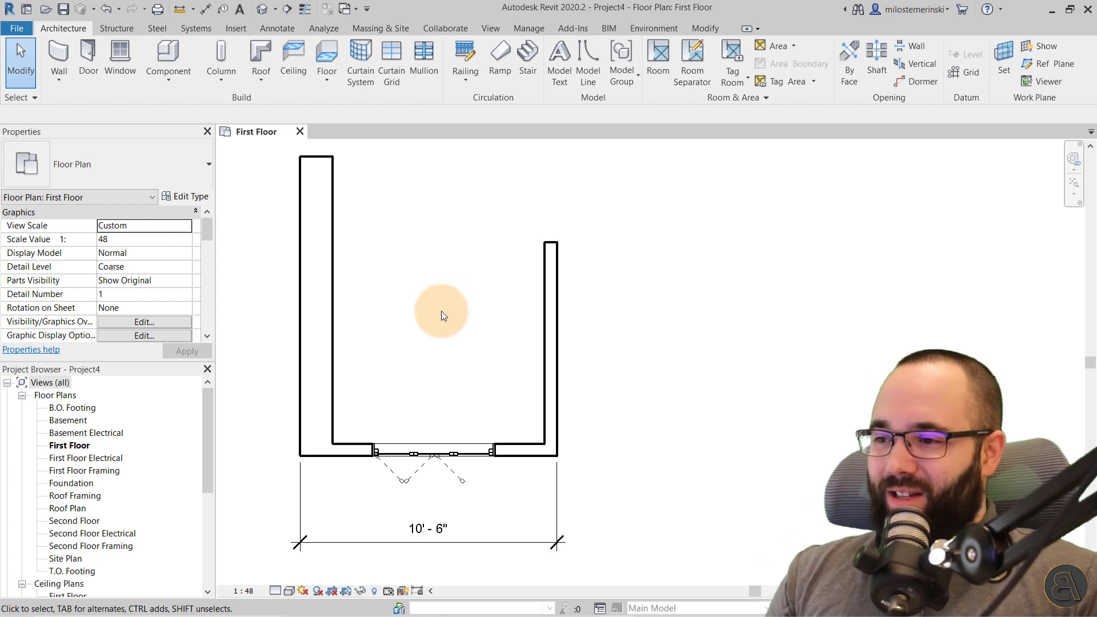
# - Review the folding window's available types and its type dimensions, closing the type properties without changes
pyautogui.click(412, 453)
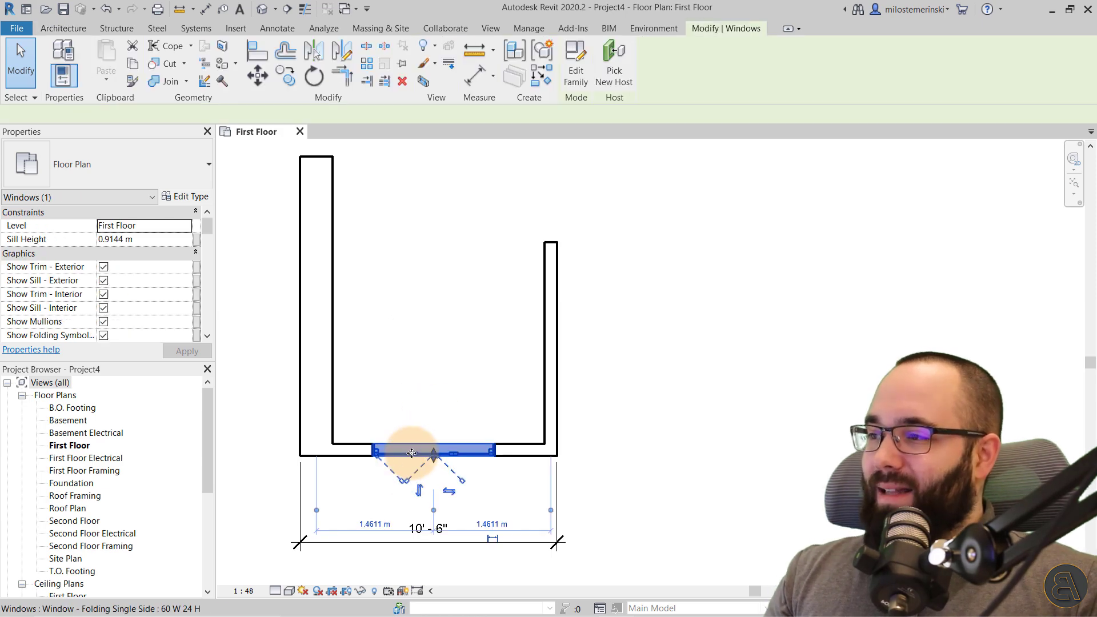
pyautogui.click(80, 153)
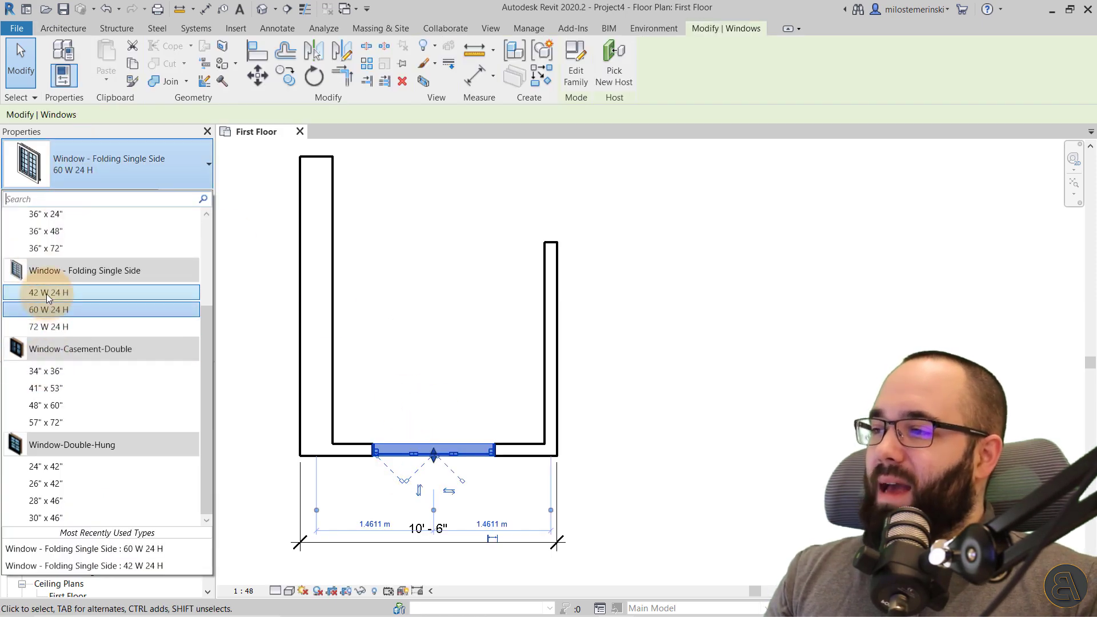
pyautogui.click(111, 172)
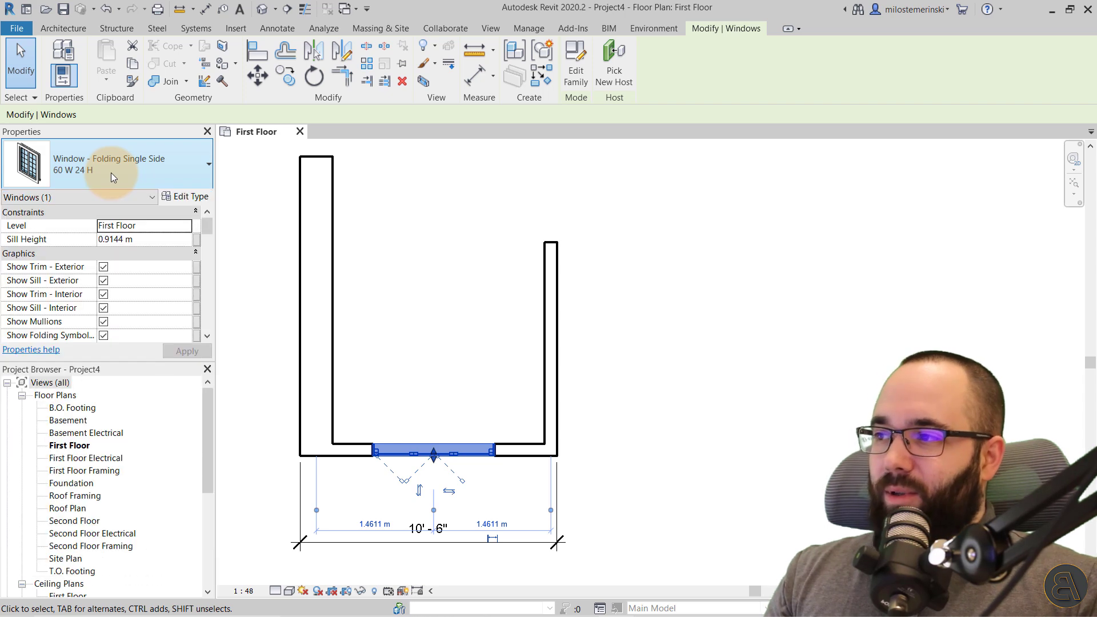
pyautogui.click(202, 197)
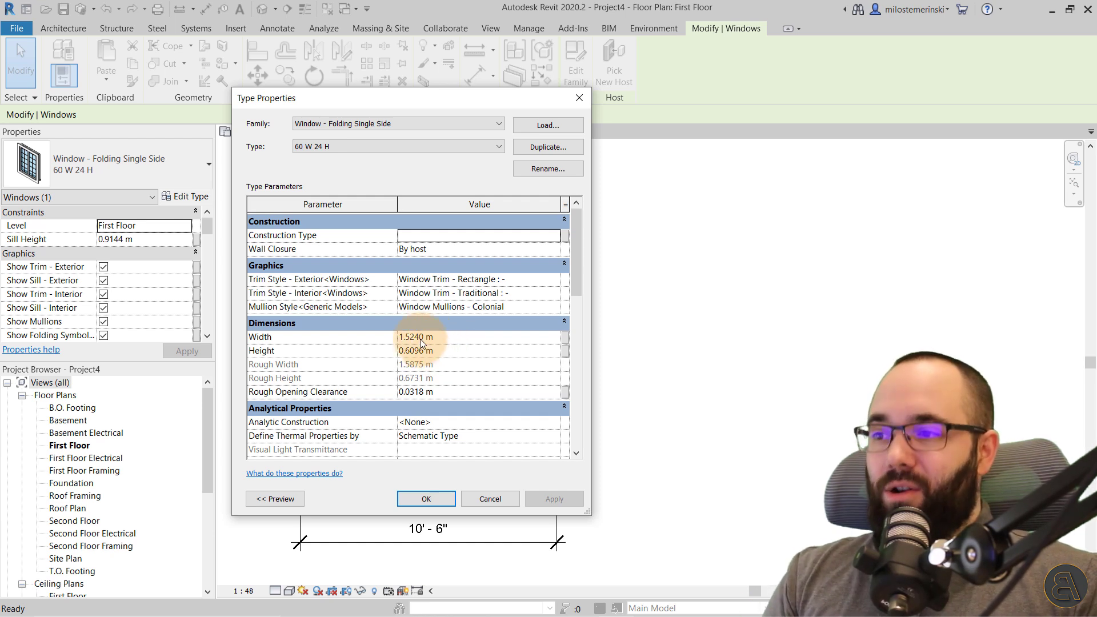
pyautogui.scroll(-1, 421, 343)
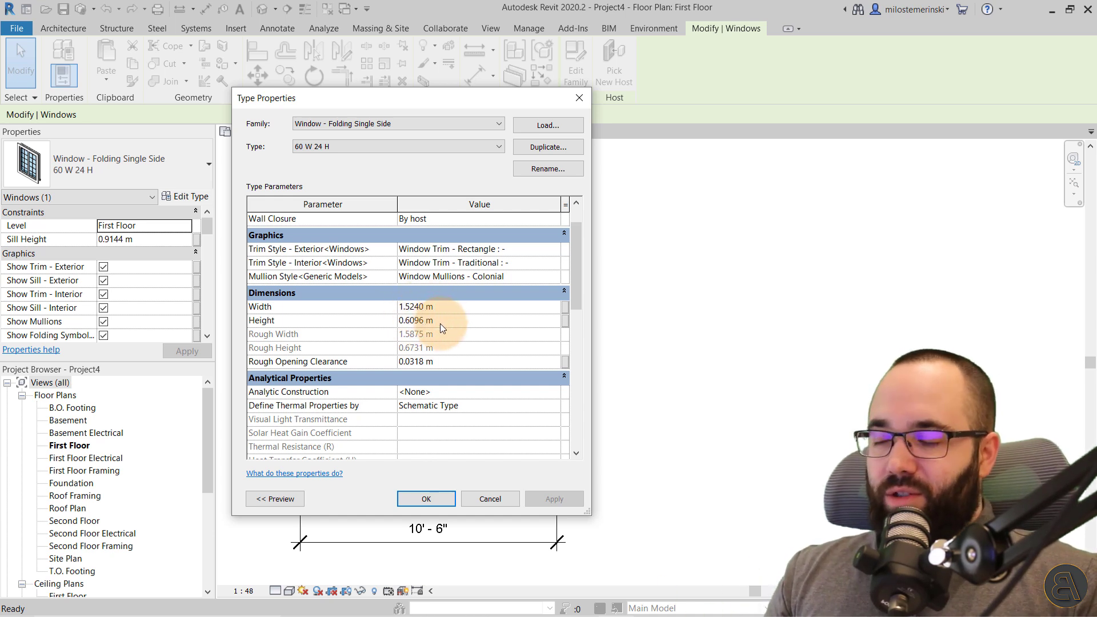
pyautogui.click(469, 502)
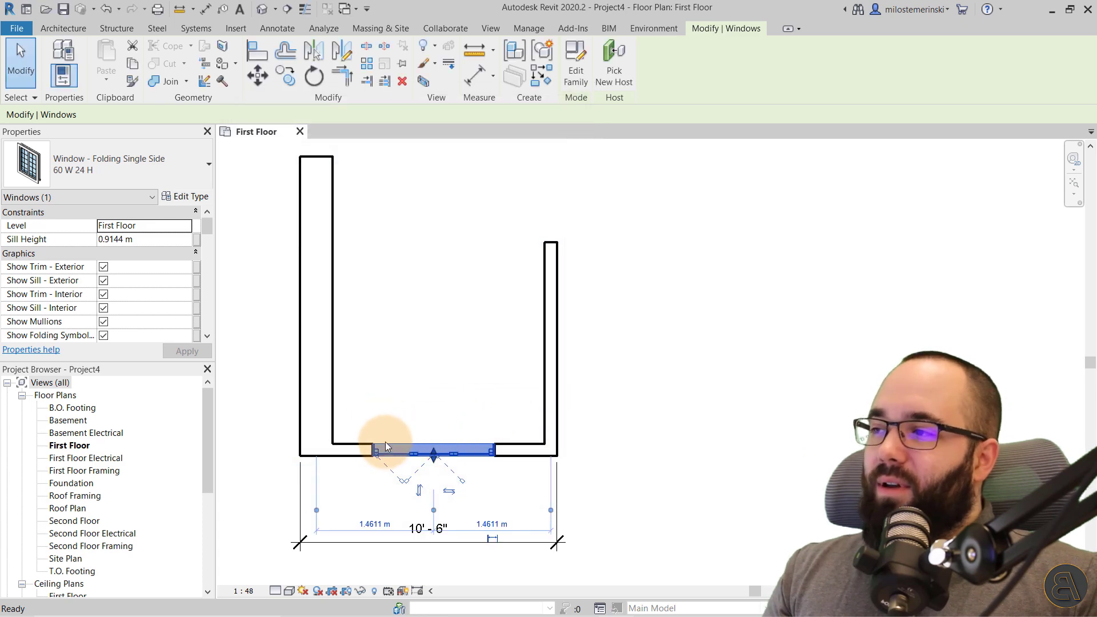
# - Open the placed folding window's family for editing, accepting the constraint warnings
pyautogui.click(418, 423)
pyautogui.click(423, 460)
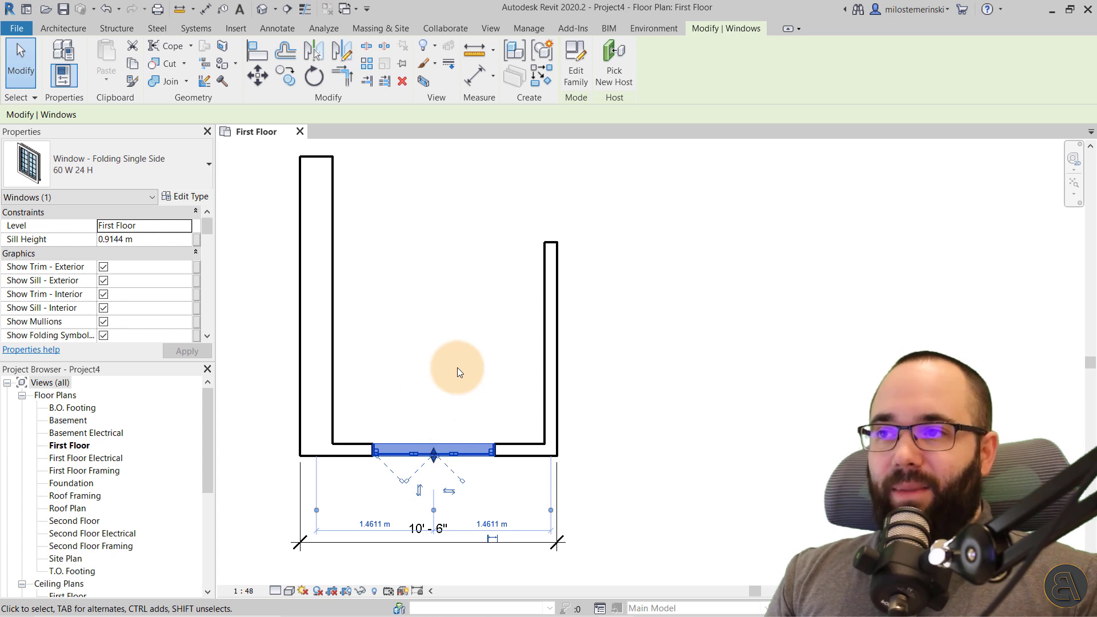
pyautogui.click(575, 71)
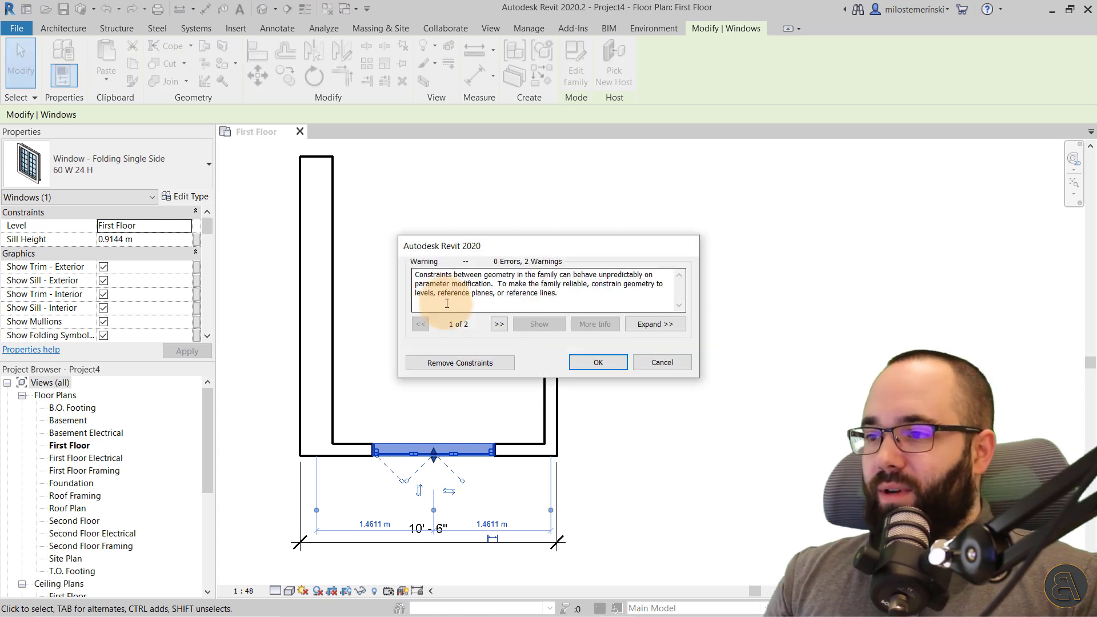
pyautogui.click(598, 362)
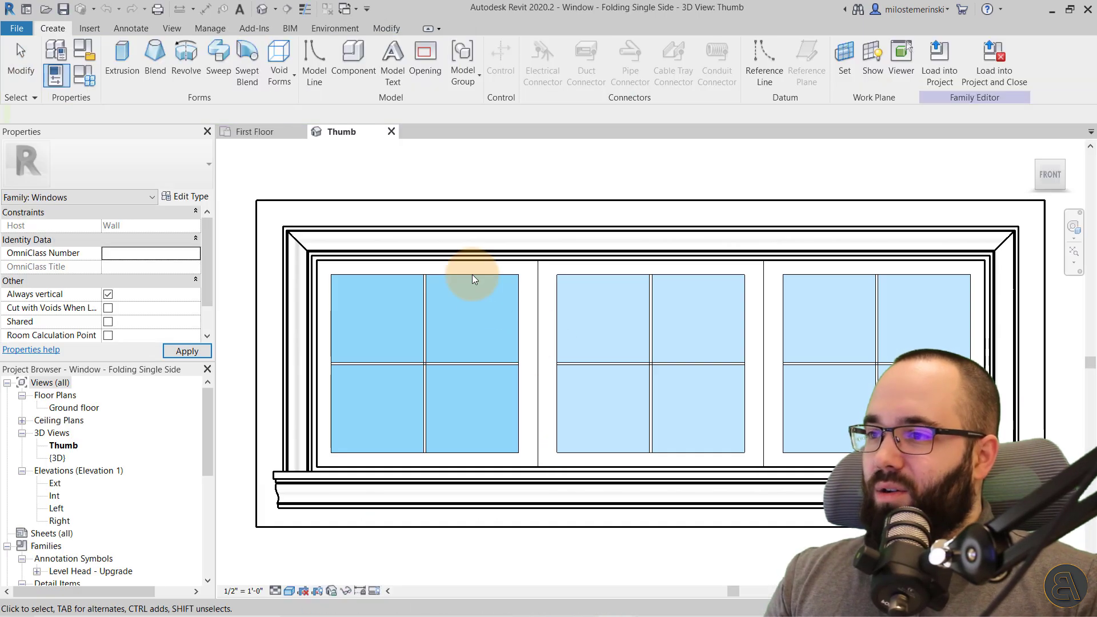
pyautogui.scroll(-5, 472, 274)
pyautogui.keyDown('shift'); pyautogui.moveTo(595, 283); pyautogui.dragTo(496, 442, button='middle'); pyautogui.keyUp('shift')
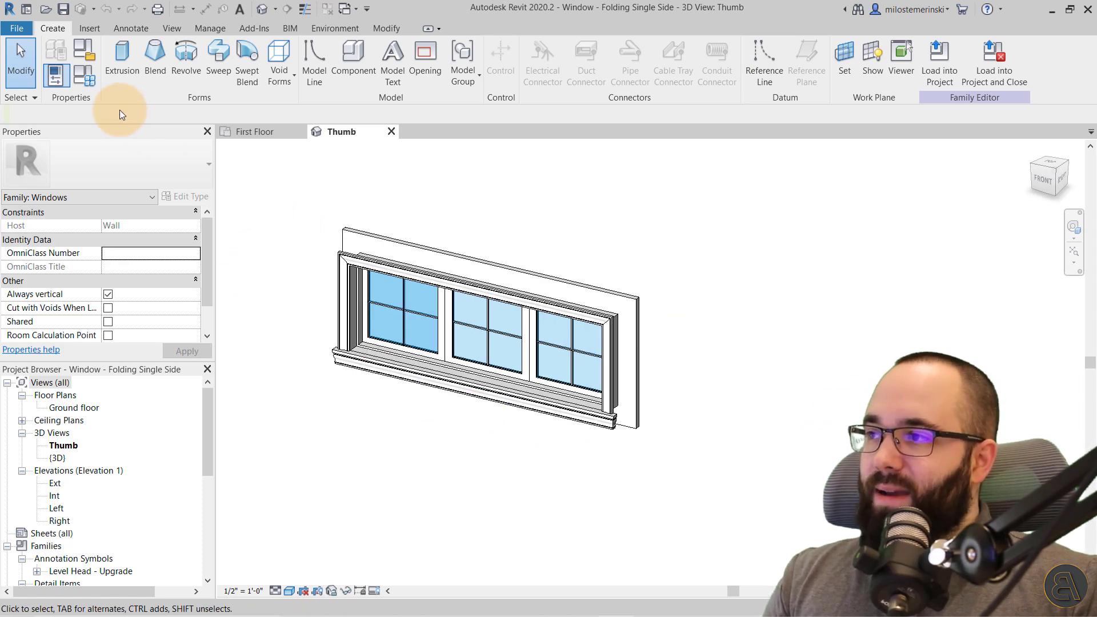
# - Rename the family type 42 W 24 H as 70cm W 130cm H
pyautogui.click(87, 79)
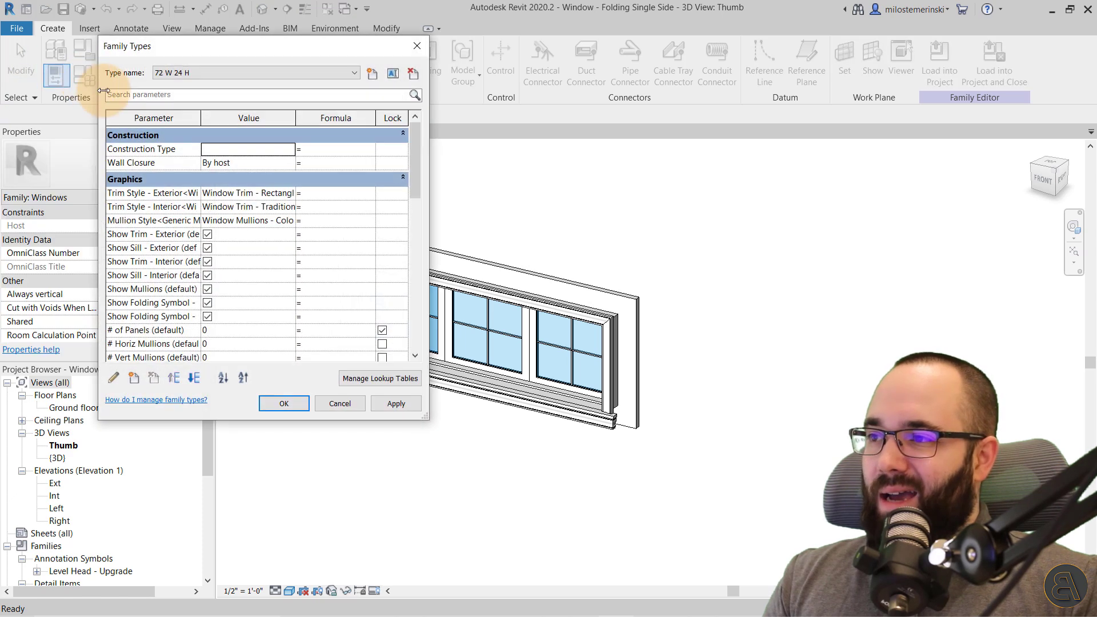
pyautogui.moveTo(251, 53); pyautogui.dragTo(304, 100)
pyautogui.click(306, 118)
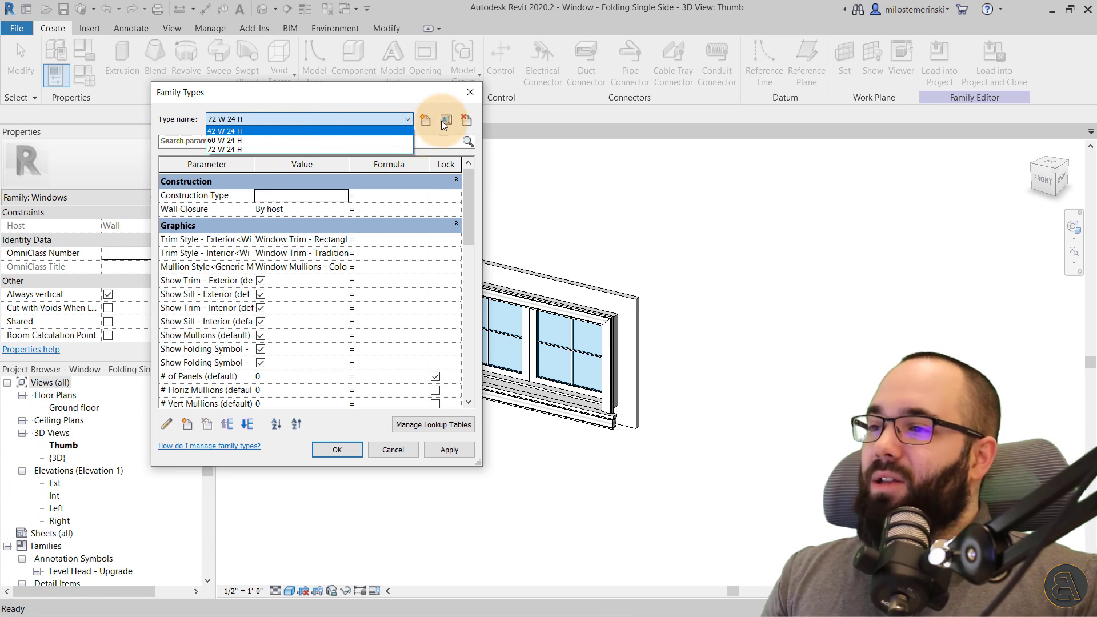
pyautogui.click(335, 130)
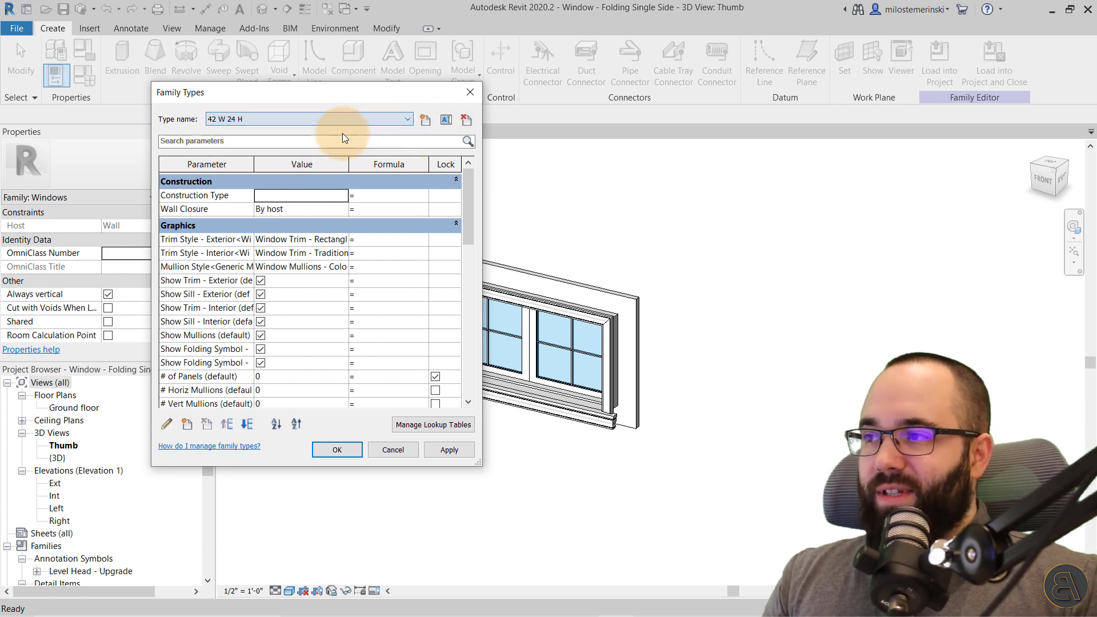
pyautogui.click(446, 119)
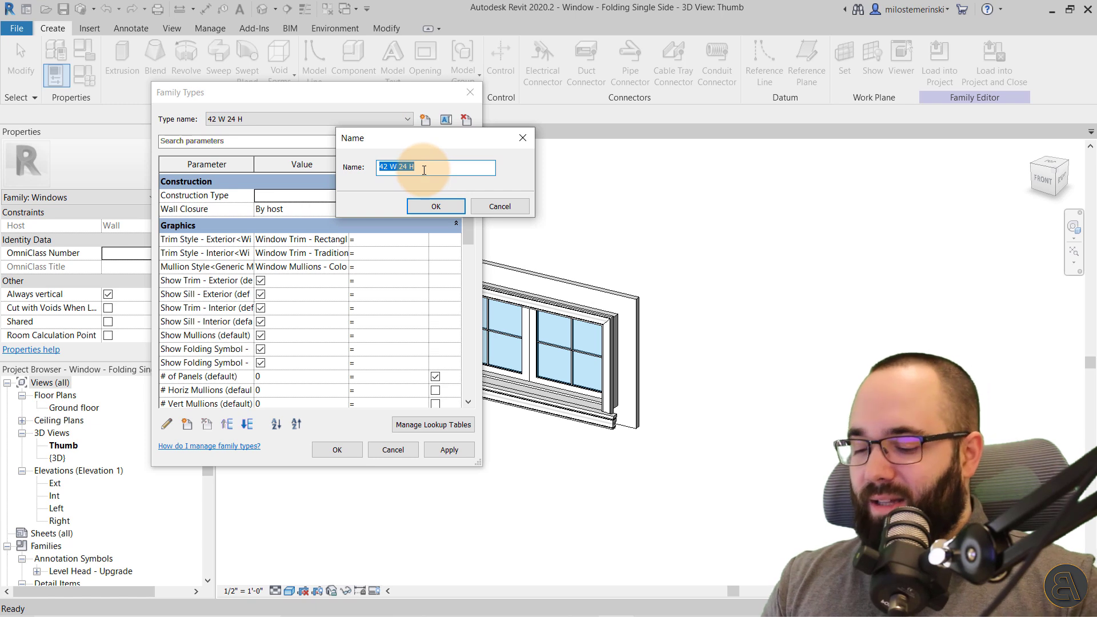
pyautogui.moveTo(390, 167); pyautogui.dragTo(349, 170)
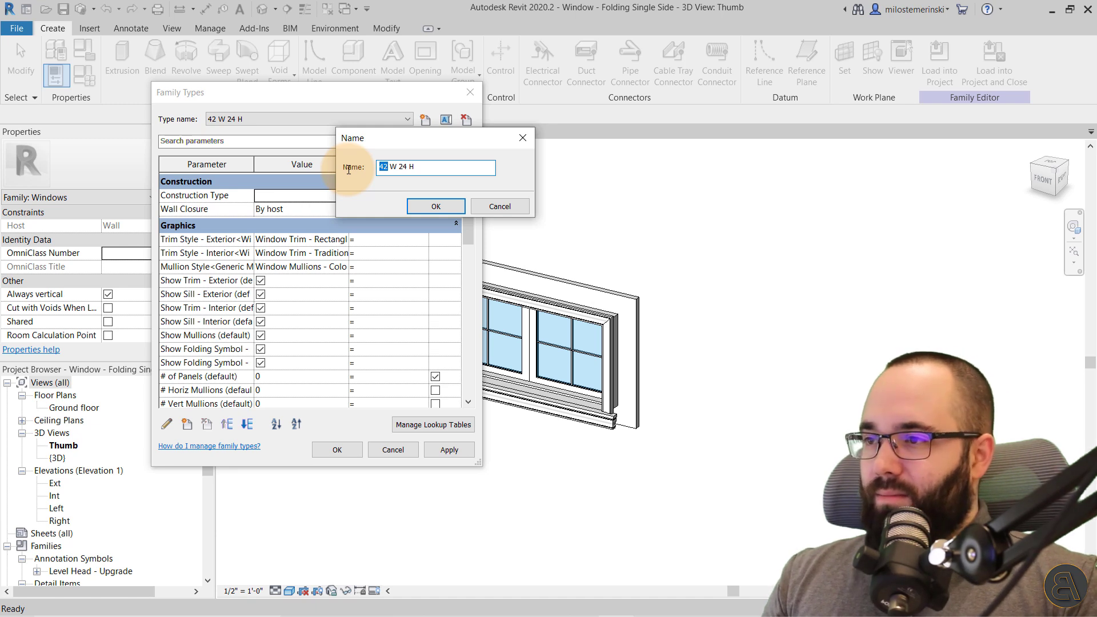
pyautogui.write('70cm')
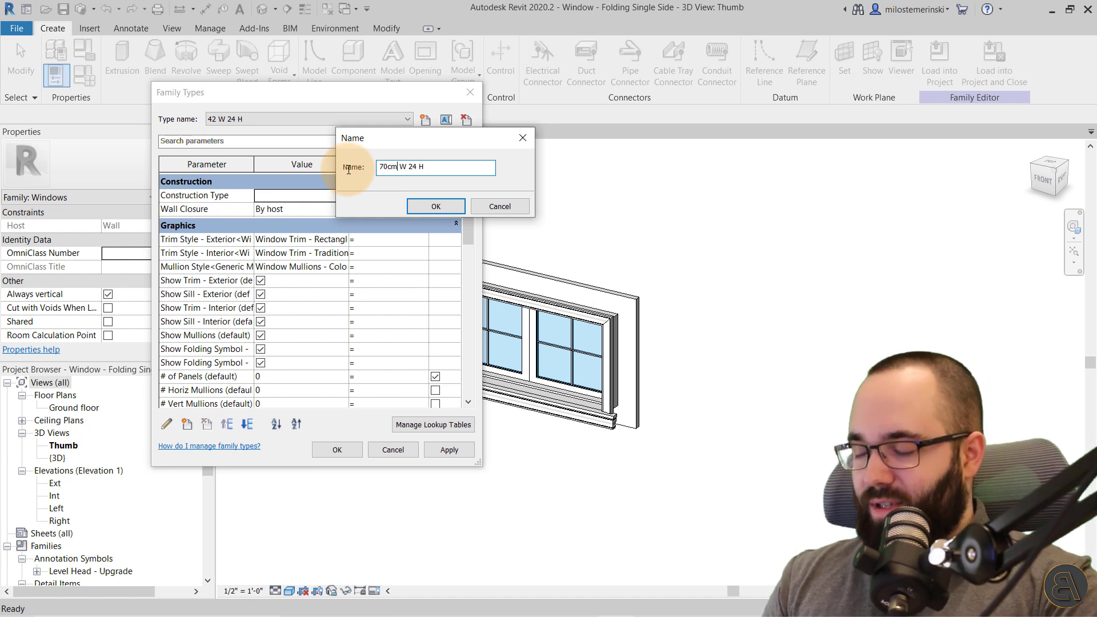
pyautogui.doubleClick(410, 167)
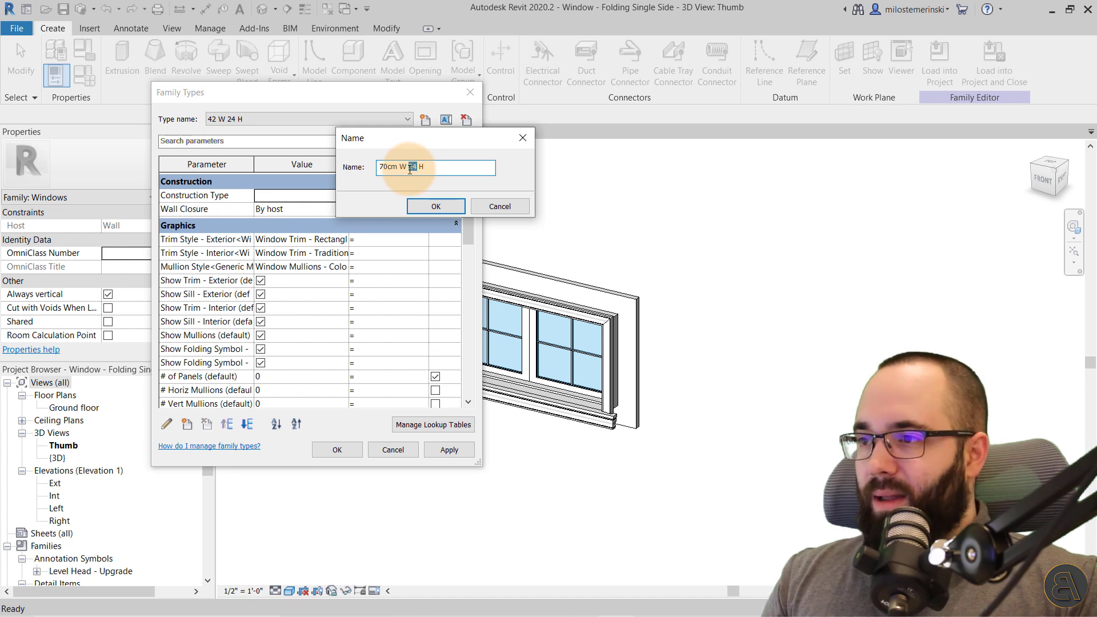
pyautogui.write('130')
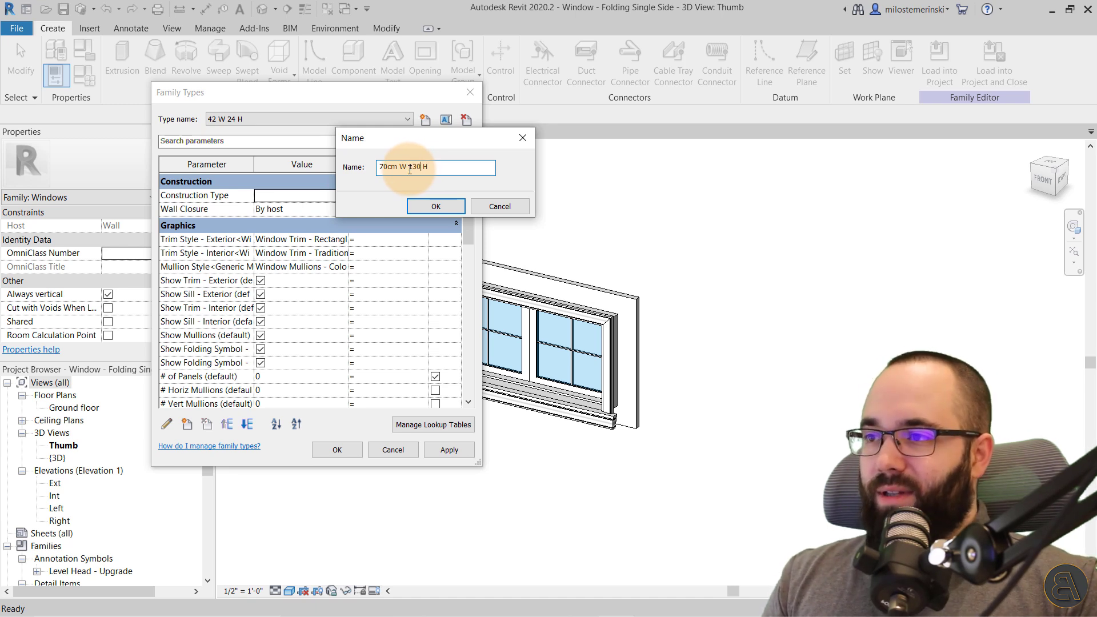
pyautogui.write('cm')
pyautogui.click(414, 203)
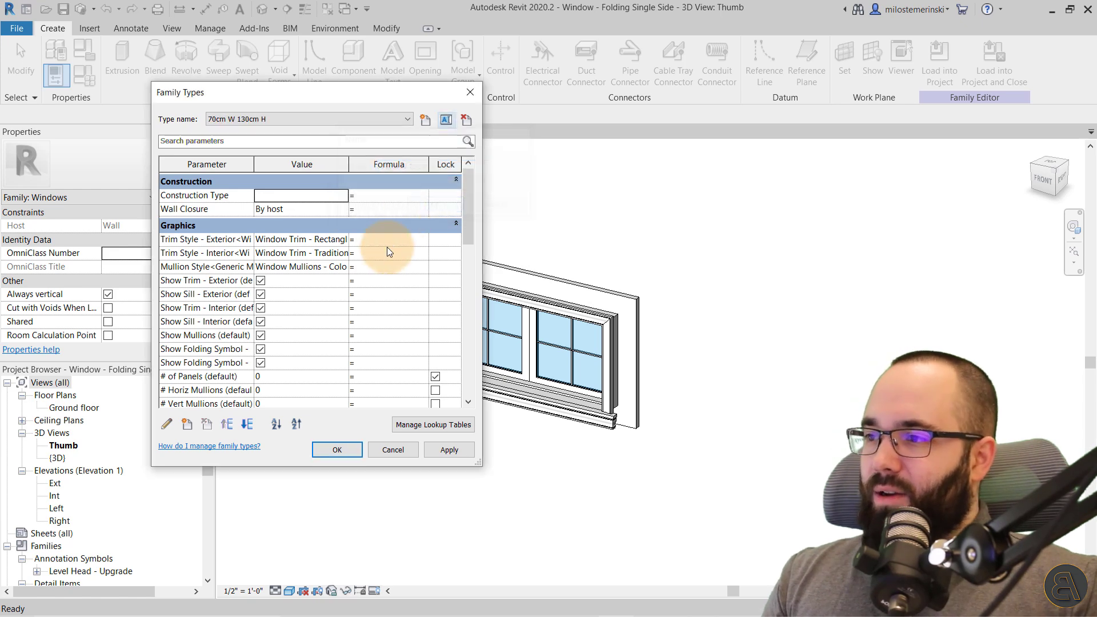
# - Check the renamed type's dimensions and apply the type to the window family
pyautogui.scroll(-3, 329, 341)
pyautogui.scroll(-3, 329, 341)
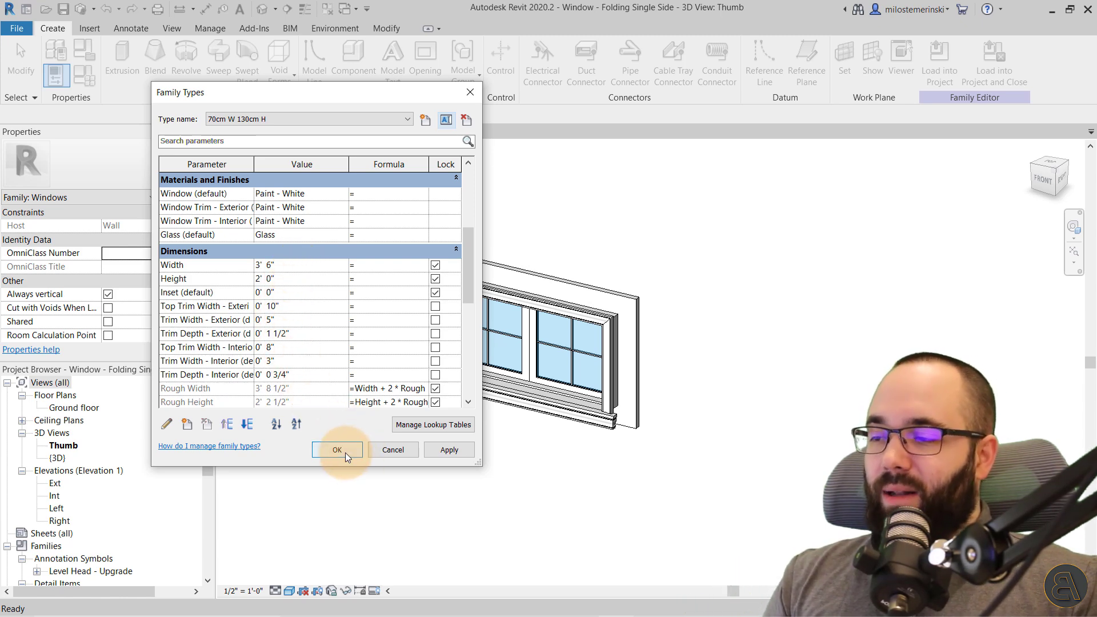
pyautogui.click(453, 451)
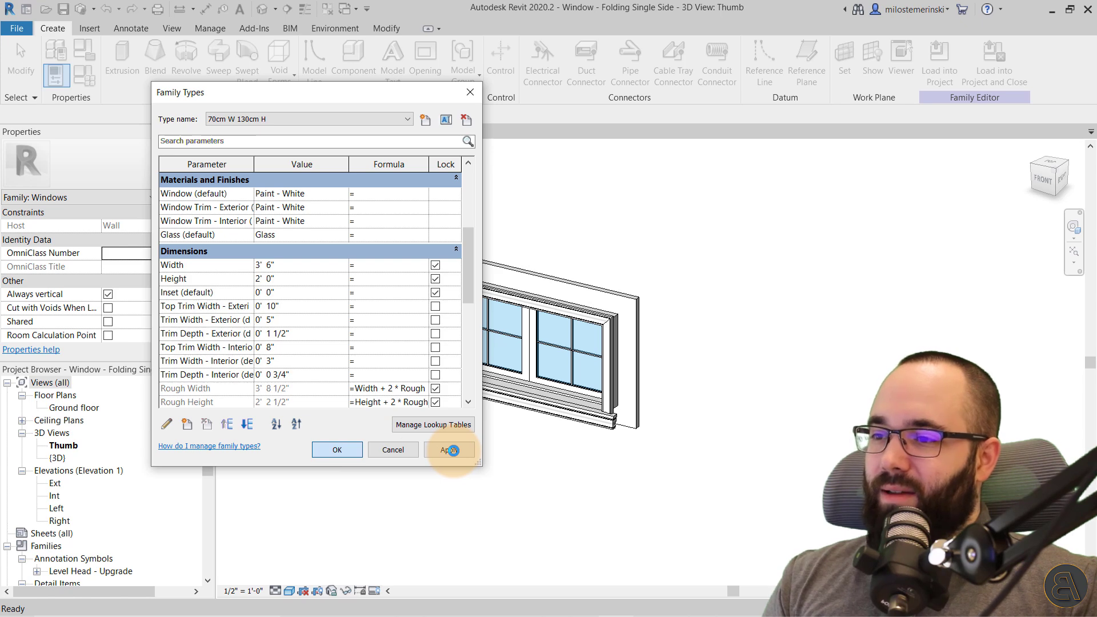
pyautogui.press('Return')
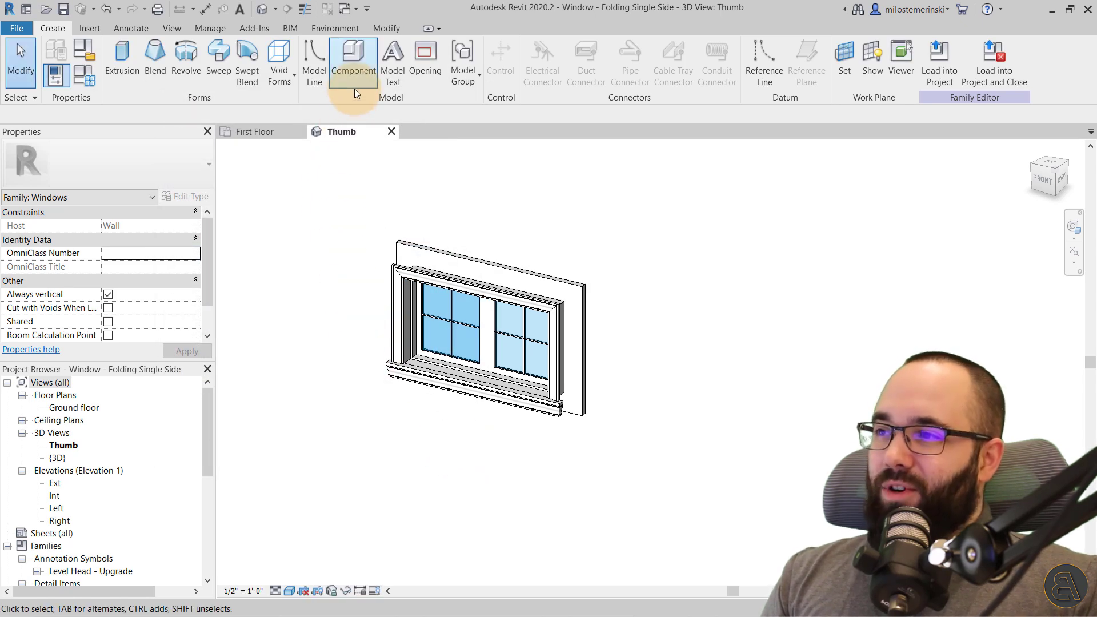
# - Set the window family's length units to centimeters
pyautogui.click(379, 30)
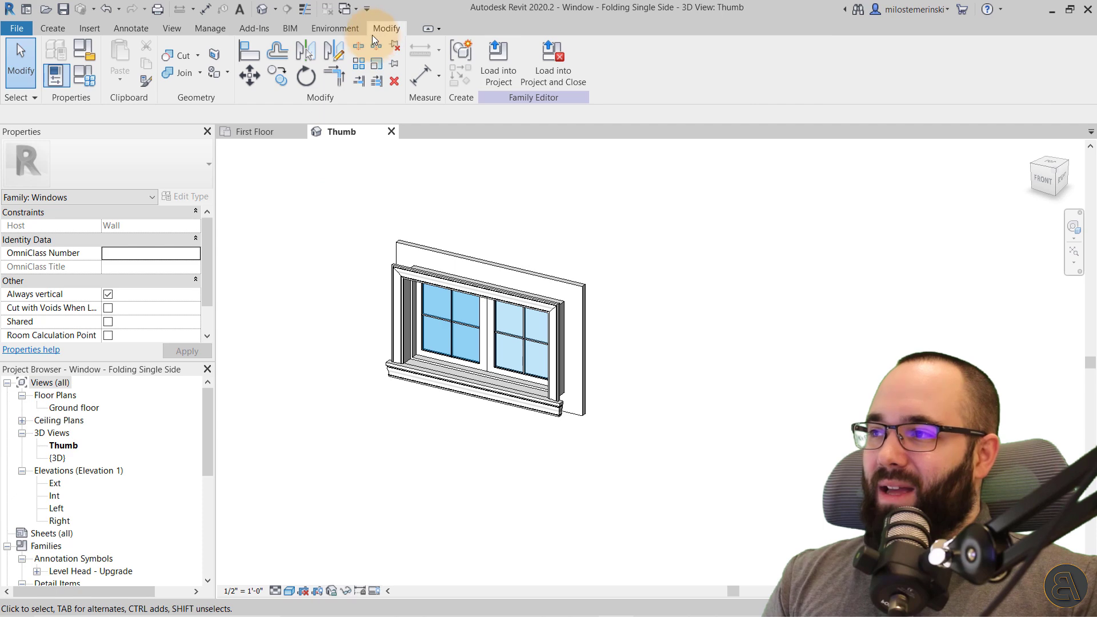
pyautogui.click(212, 29)
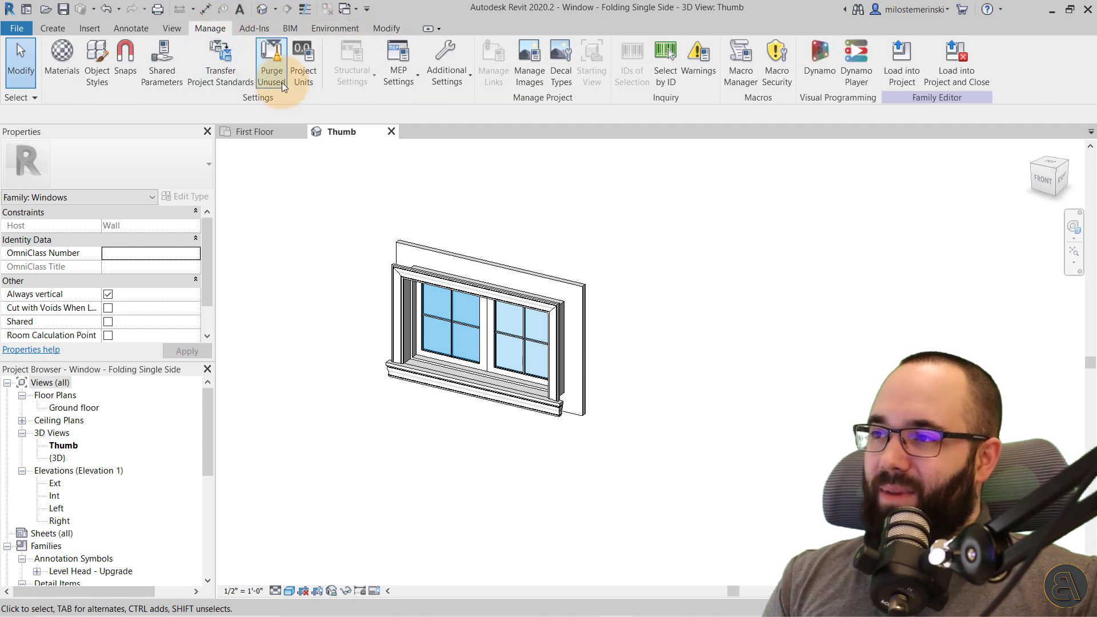
pyautogui.click(301, 82)
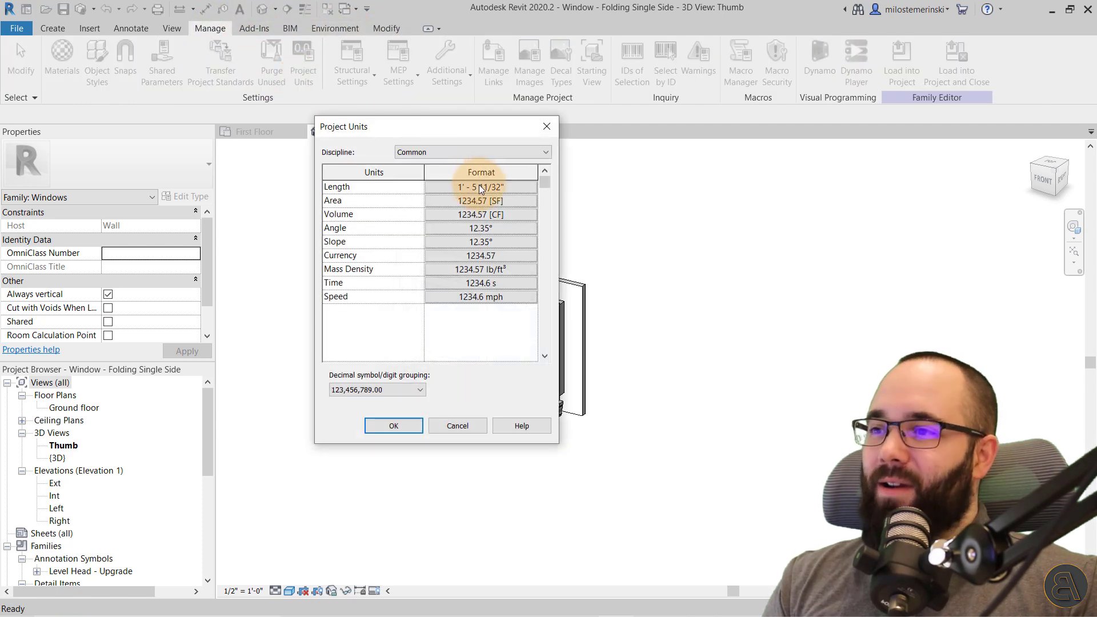
pyautogui.click(480, 188)
pyautogui.click(474, 191)
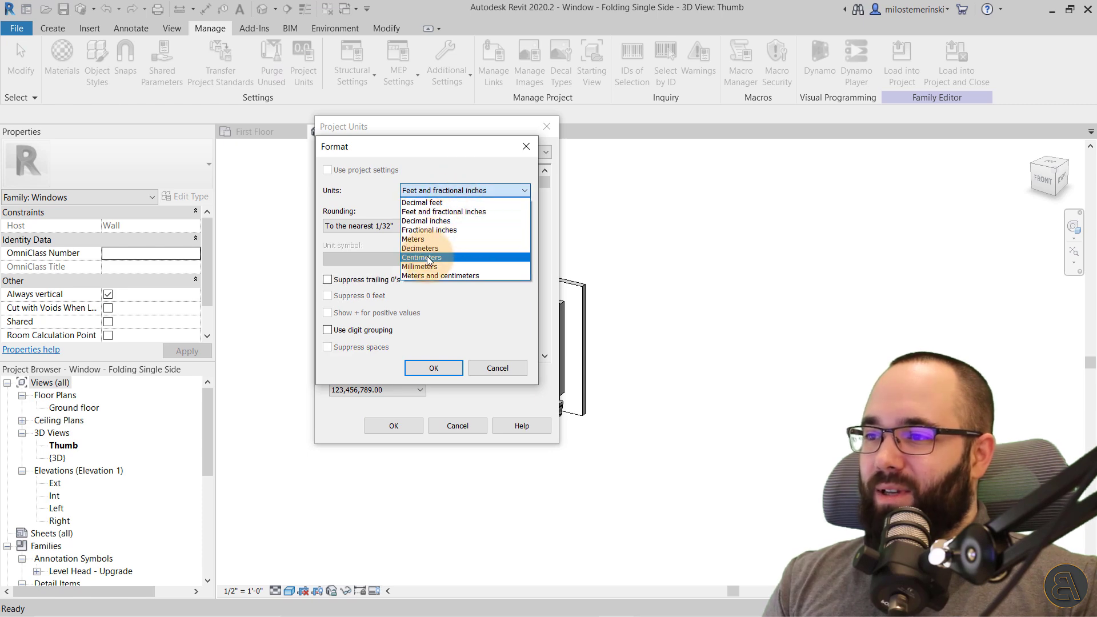
pyautogui.click(428, 258)
pyautogui.click(434, 368)
pyautogui.click(393, 424)
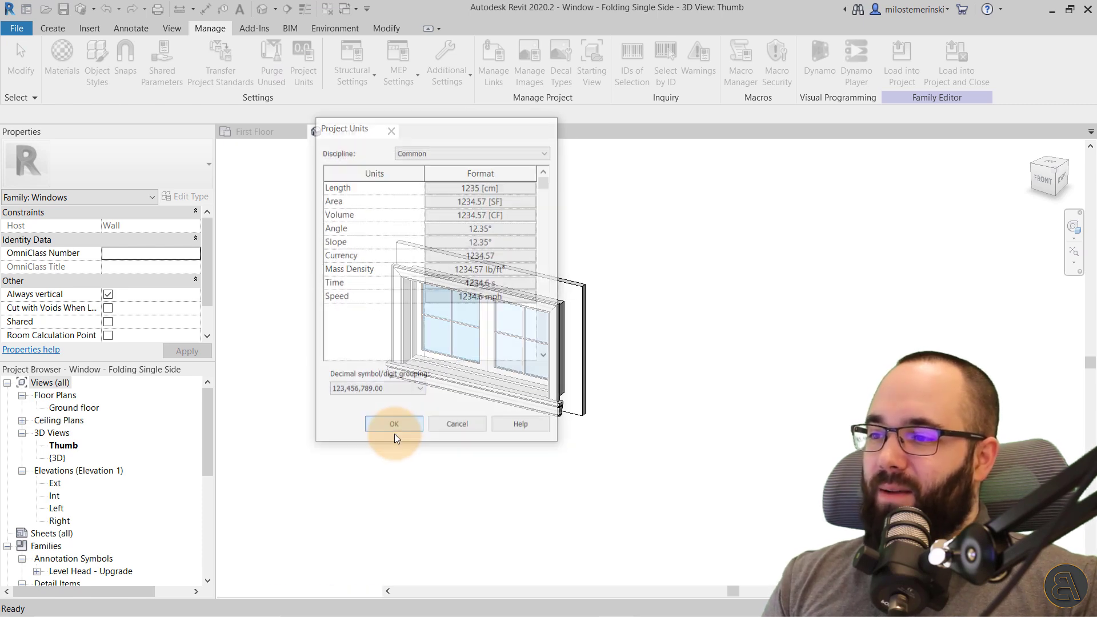
# - Set the 70cm W 130cm H type's width to 70 cm and height to 130 cm, and apply them
pyautogui.click(50, 26)
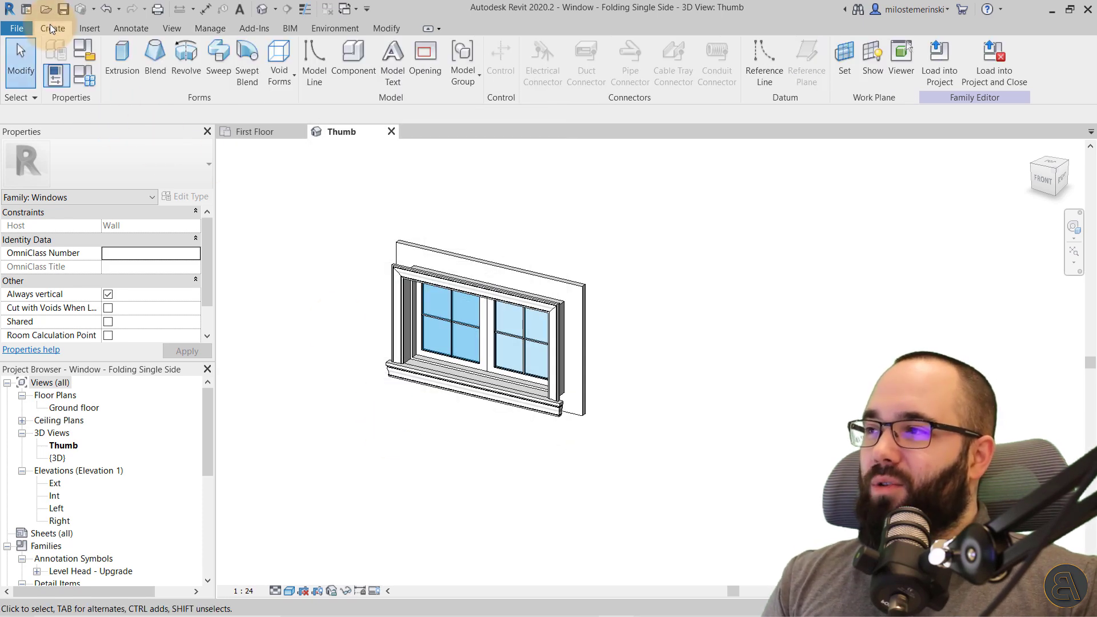
pyautogui.click(75, 73)
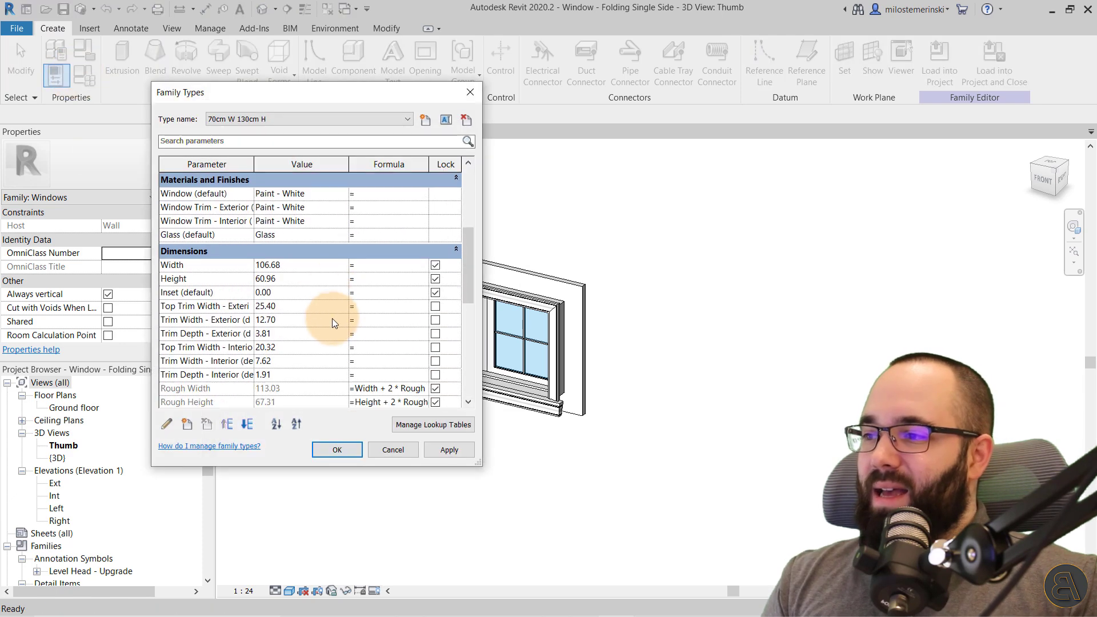
pyautogui.click(298, 268)
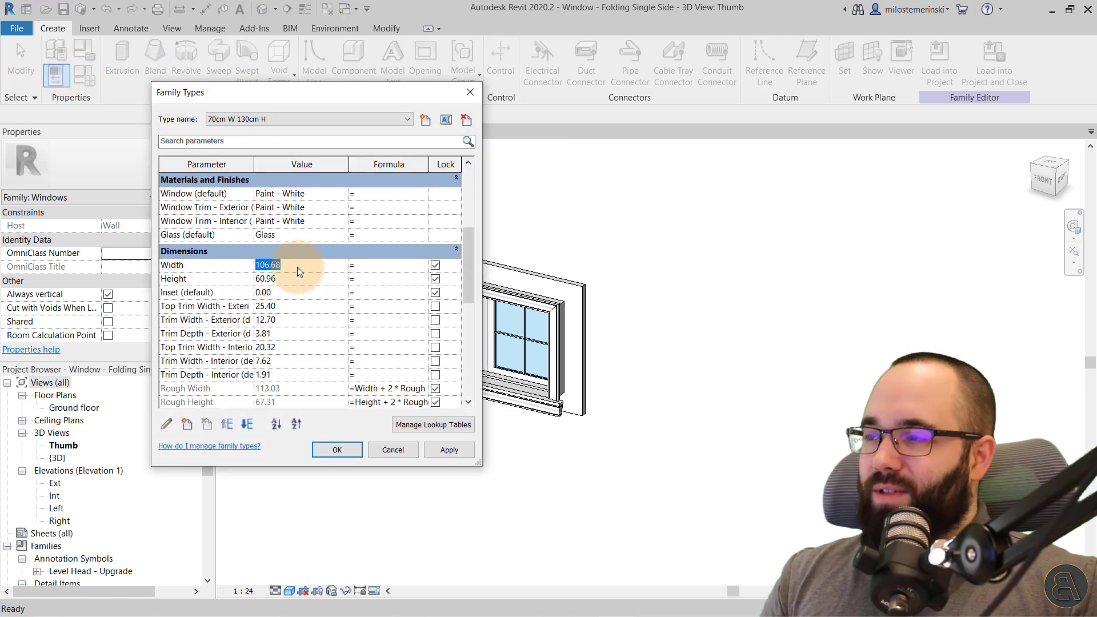
pyautogui.write('70')
pyautogui.click(302, 280)
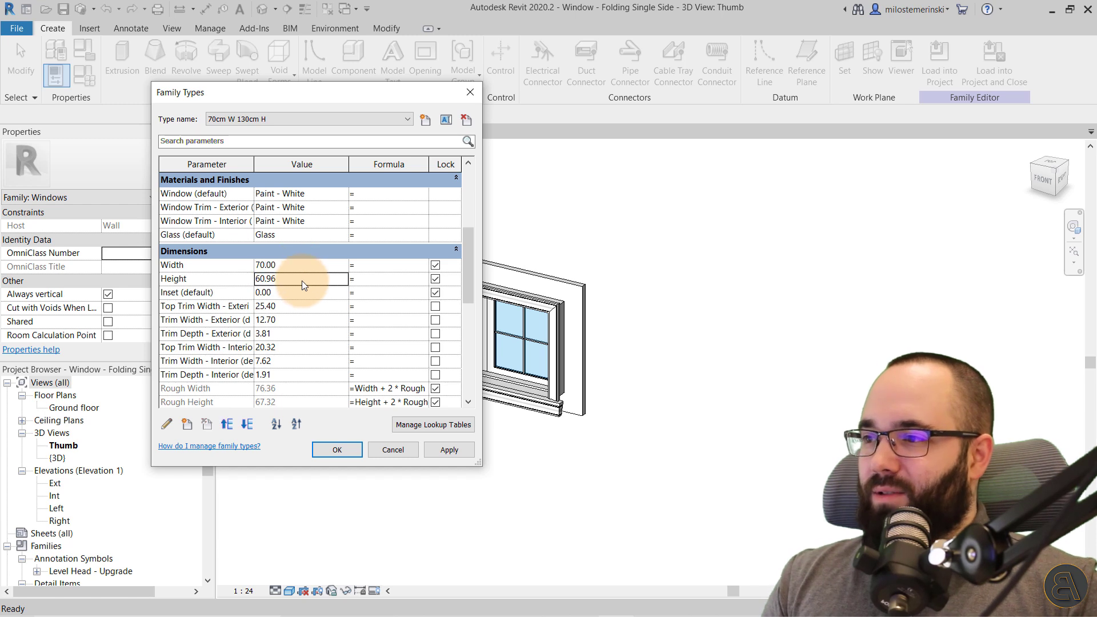
pyautogui.write('130')
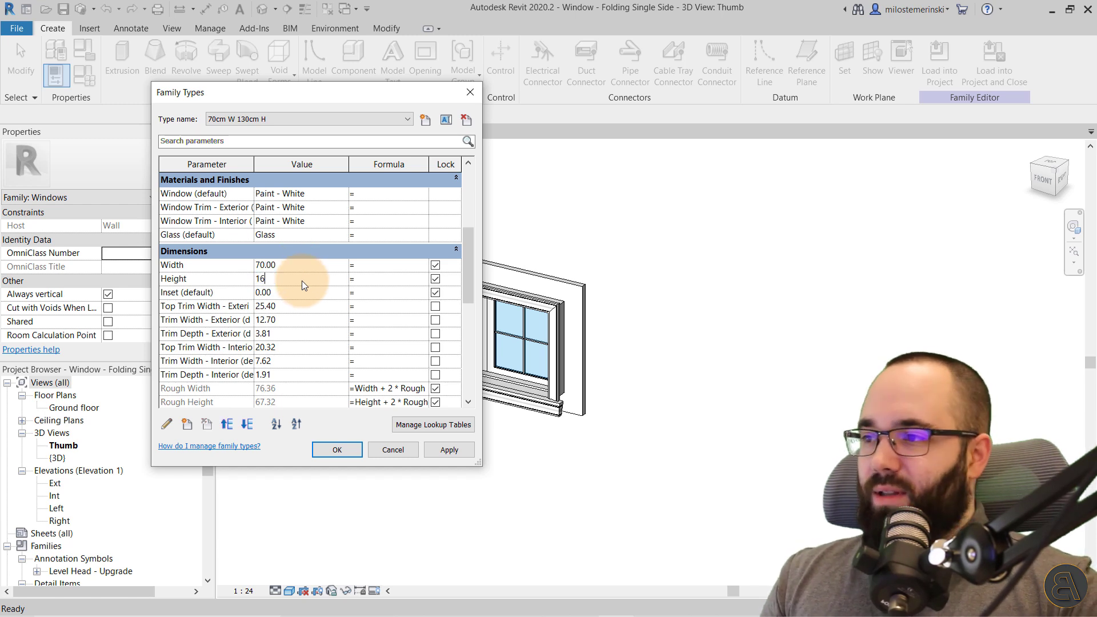
pyautogui.click(437, 449)
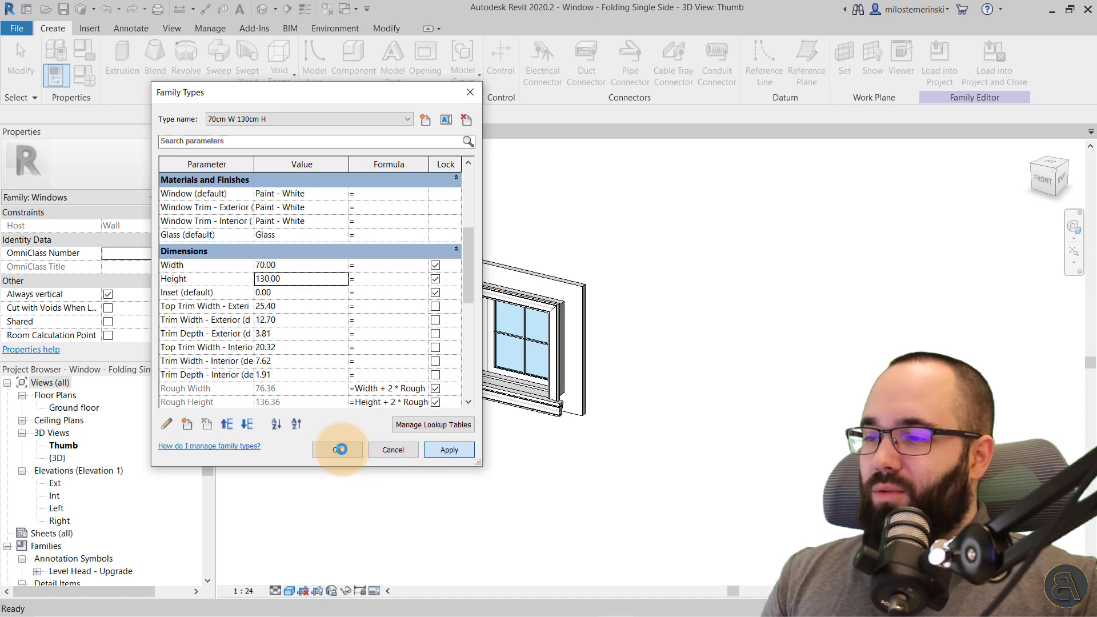
pyautogui.click(339, 451)
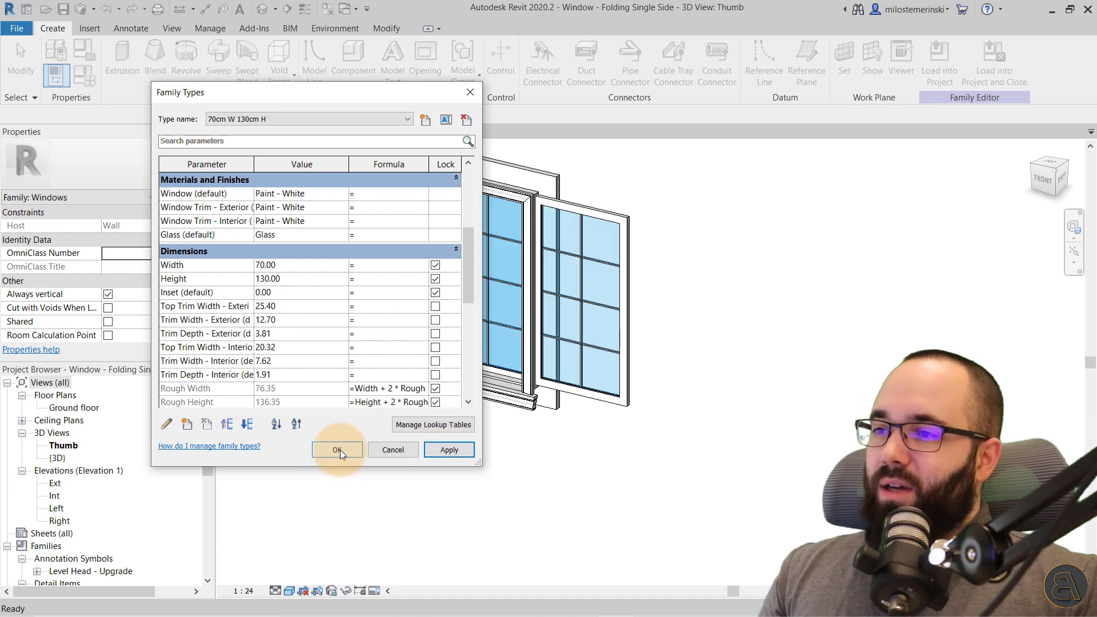
# - Set the window type's width to 120 cm and apply the change
pyautogui.moveTo(357, 91); pyautogui.dragTo(294, 93)
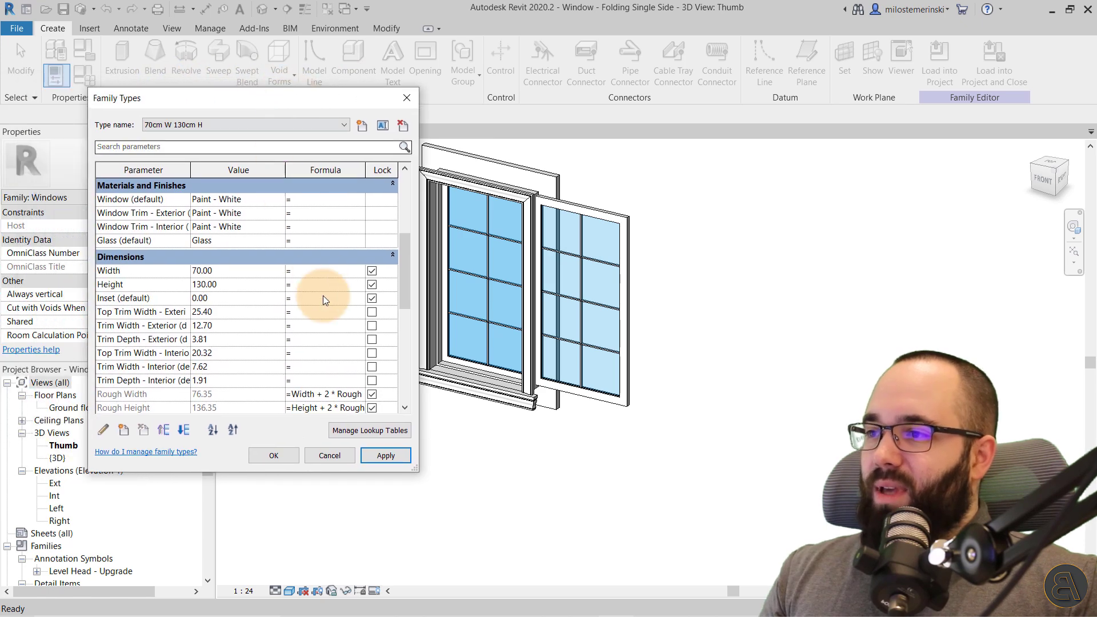
pyautogui.click(226, 275)
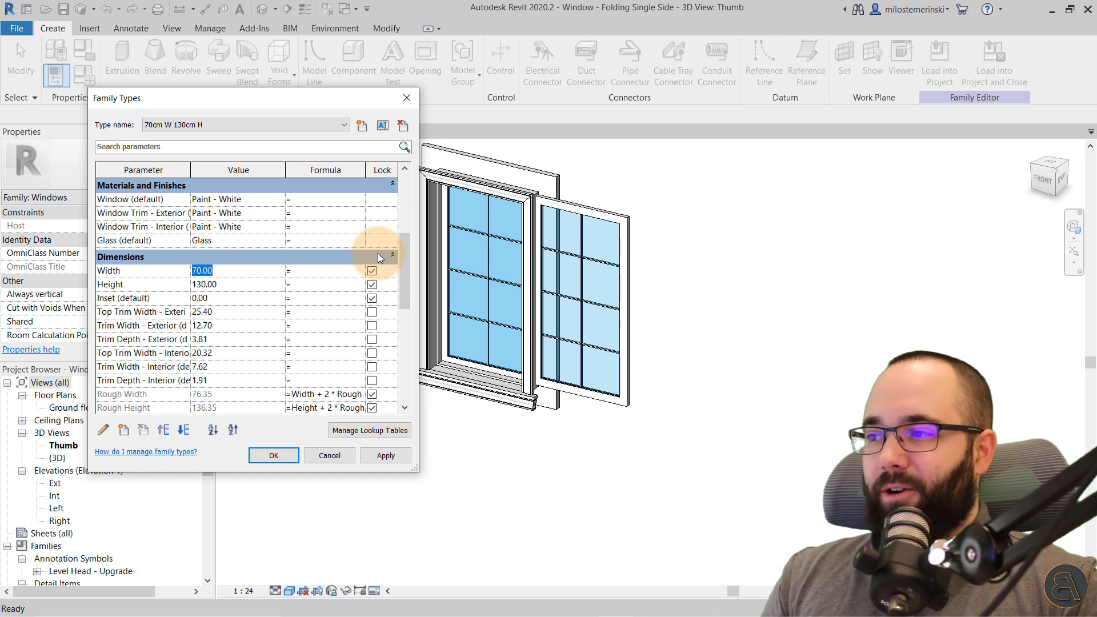
pyautogui.write('120')
pyautogui.click(386, 456)
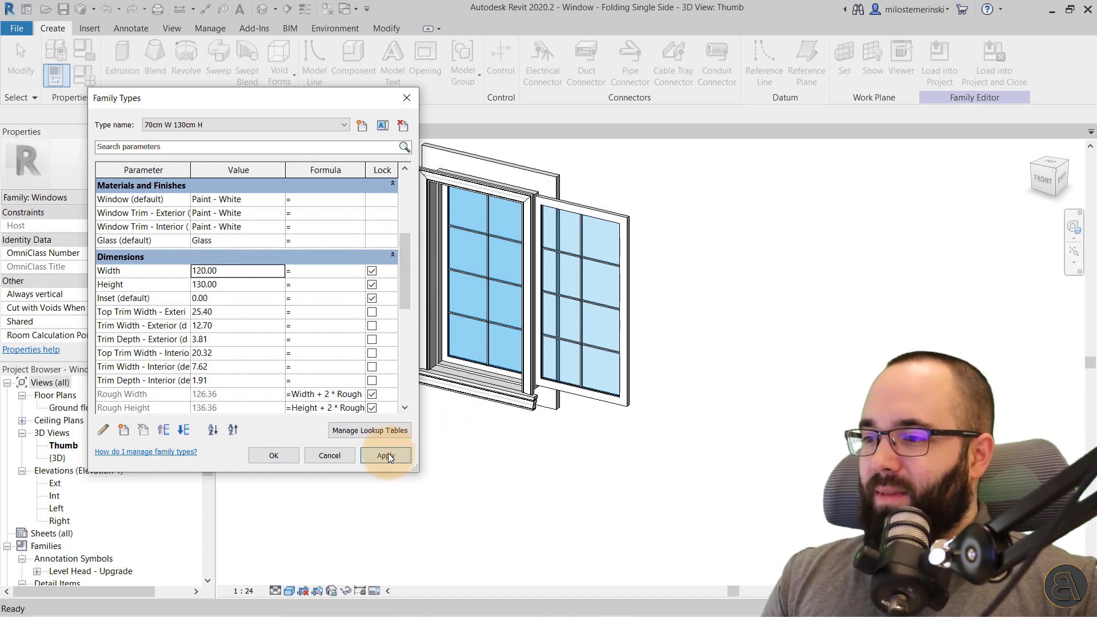
pyautogui.click(290, 457)
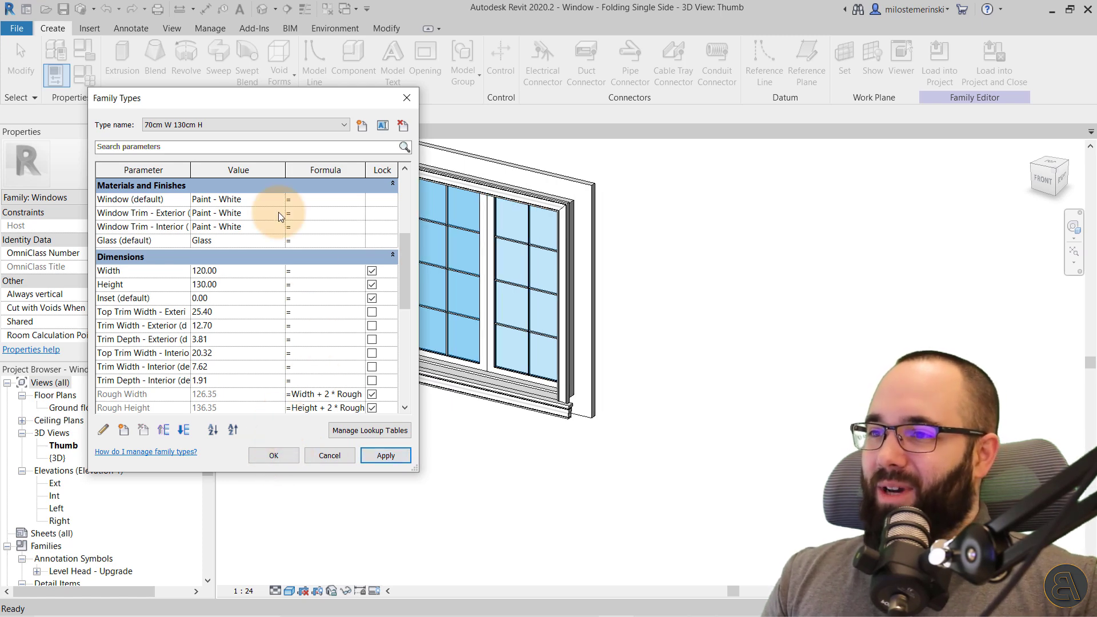
# - Rename the window type as 120cm W 130cm H
pyautogui.click(382, 127)
pyautogui.click(392, 167)
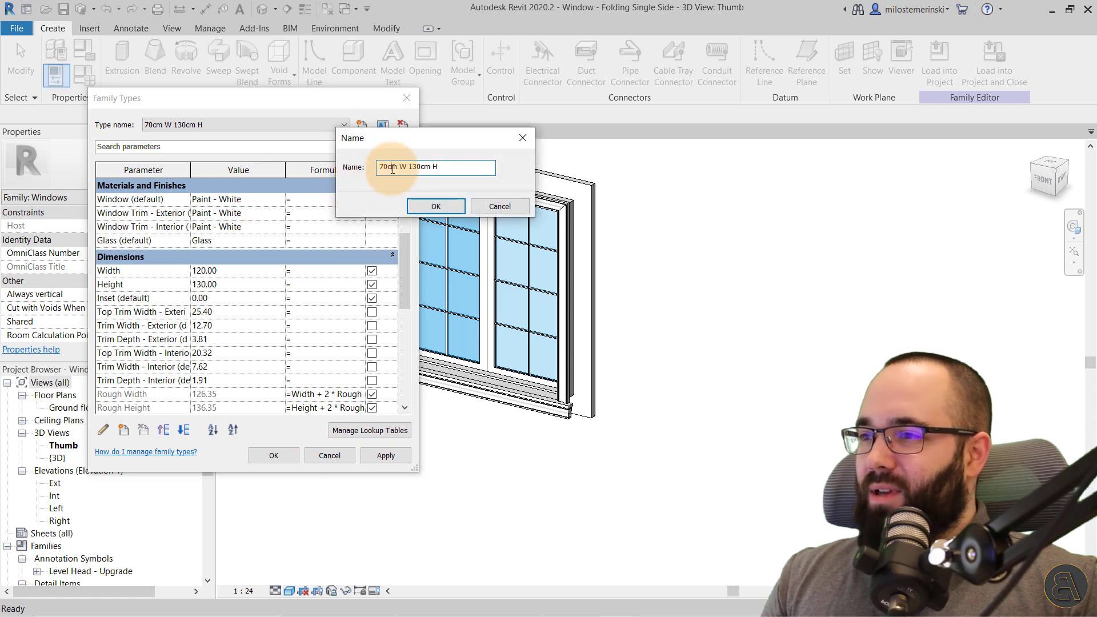
pyautogui.moveTo(389, 168); pyautogui.dragTo(368, 170)
pyautogui.write('120')
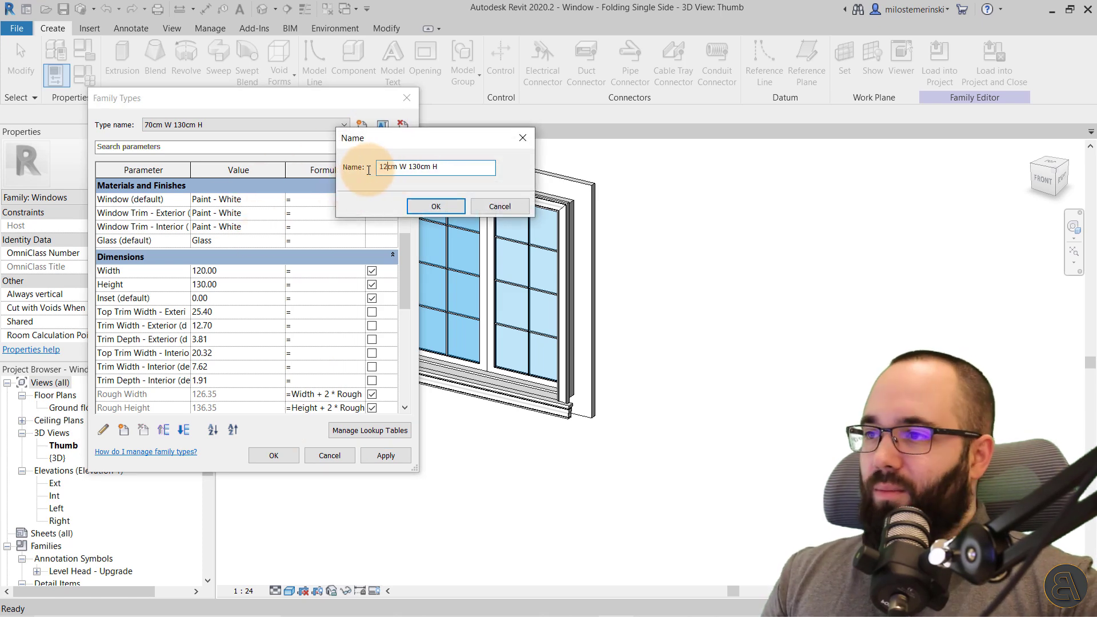
pyautogui.click(432, 207)
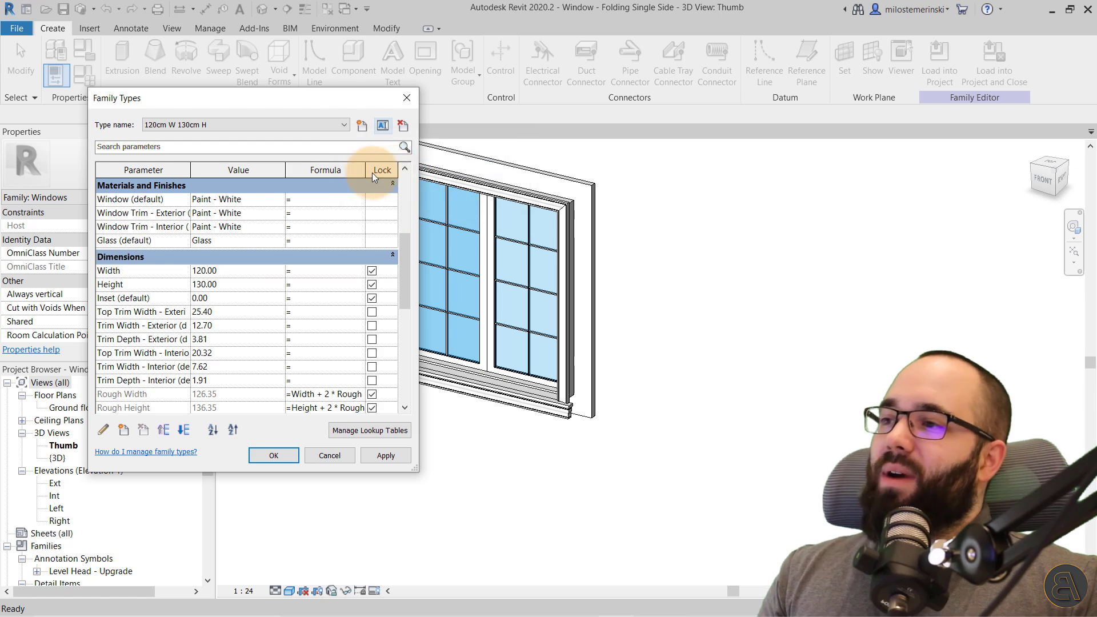
# - Check the family's list of window types and close the type settings
pyautogui.click(249, 126)
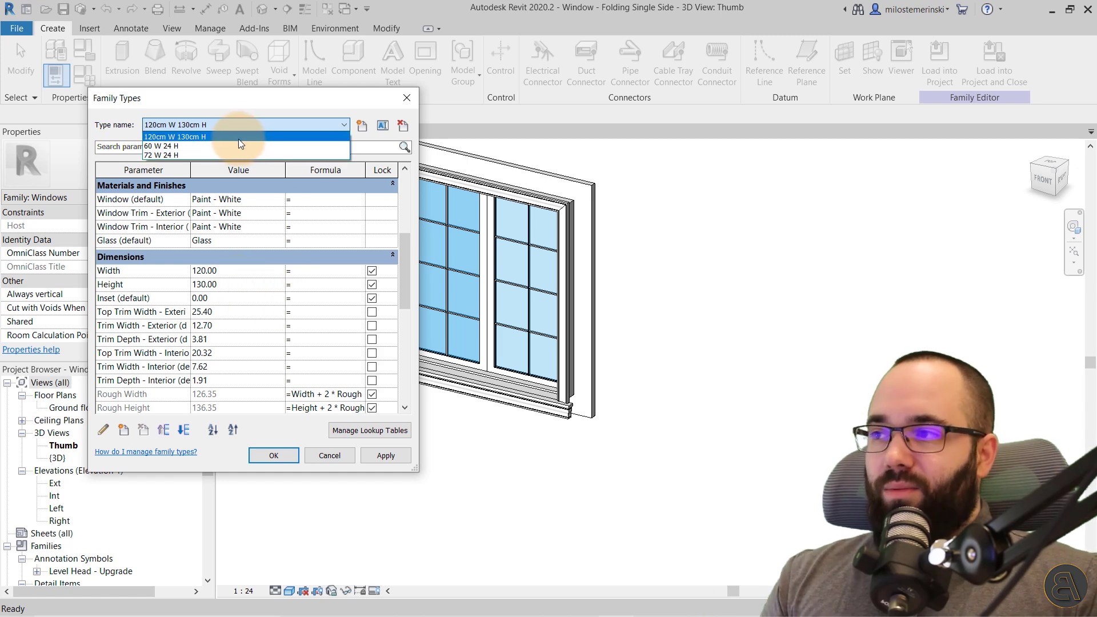
pyautogui.click(320, 455)
pyautogui.click(324, 456)
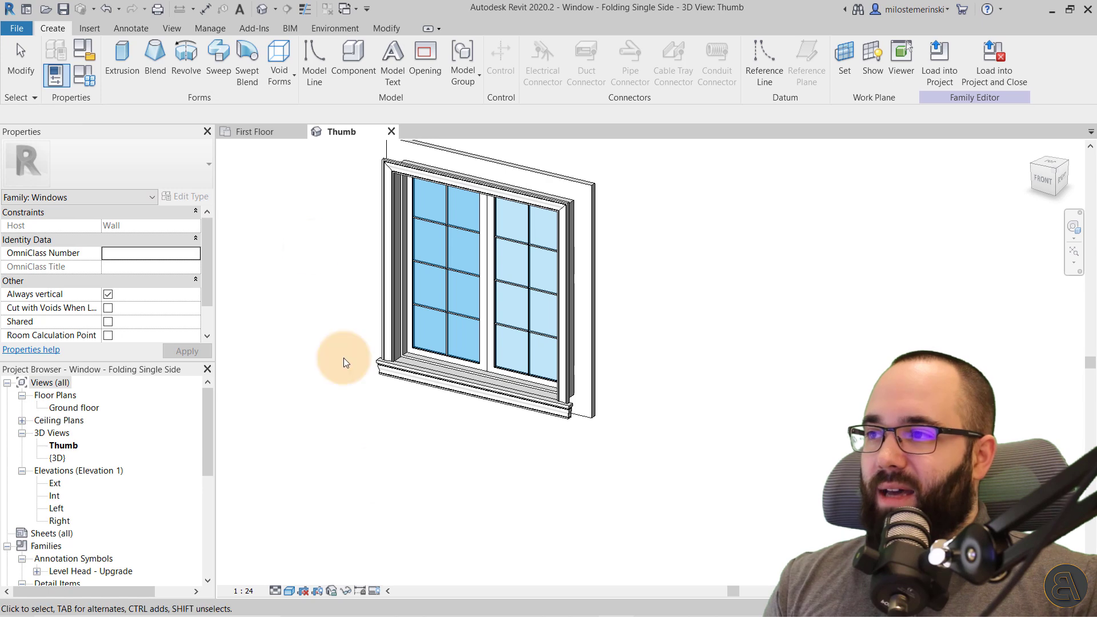
# - Return to the First Floor plan and check the types available for the placed folding window
pyautogui.click(268, 133)
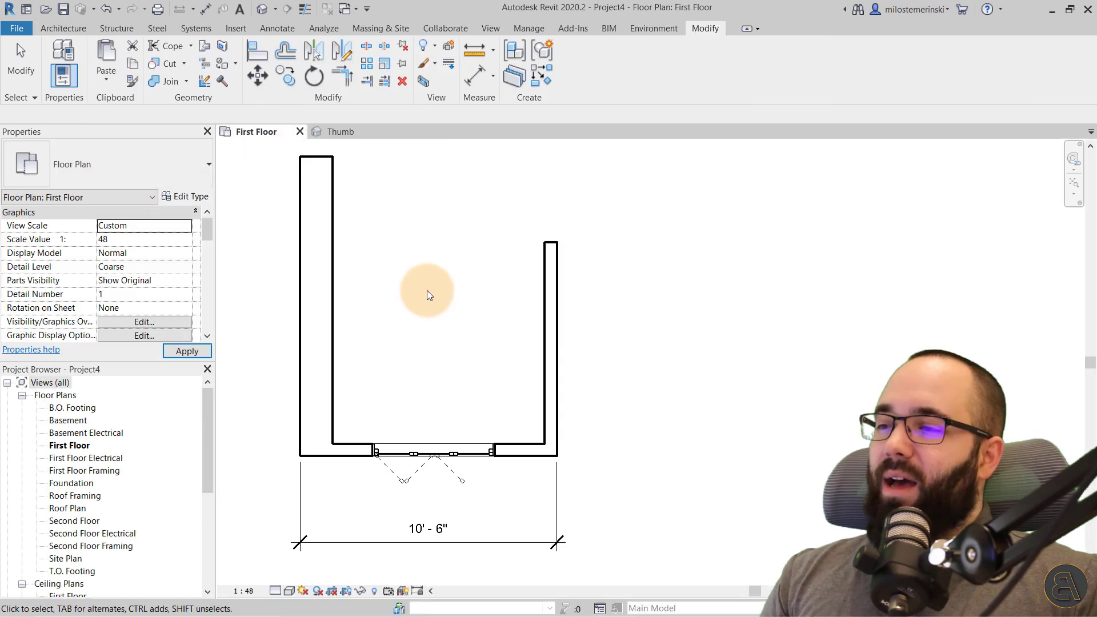
pyautogui.click(401, 465)
pyautogui.click(101, 163)
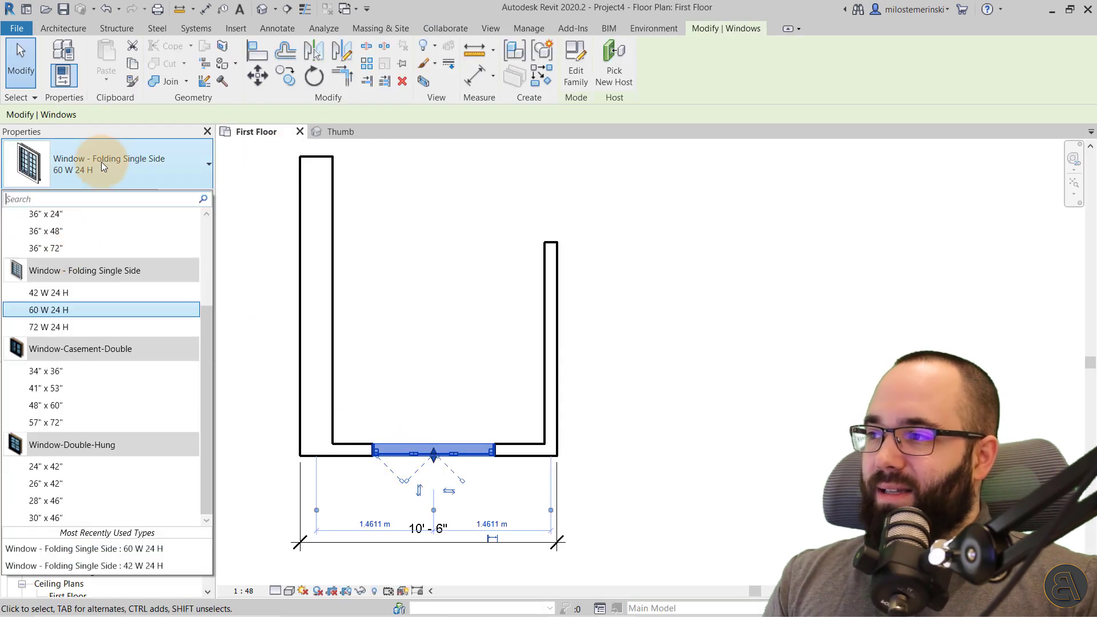